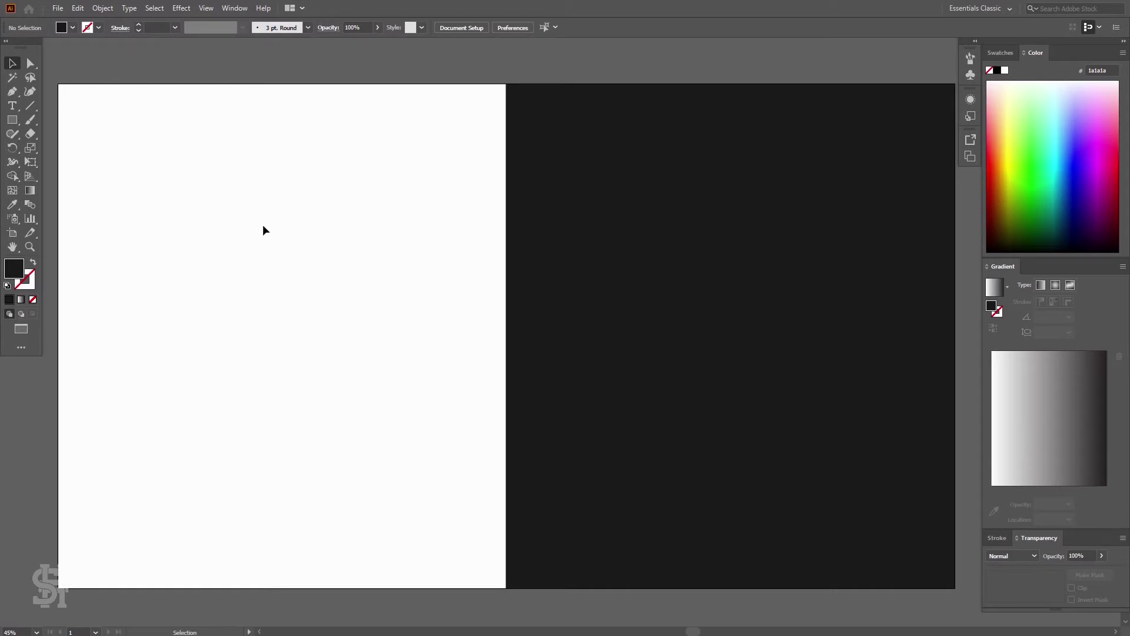
{"action": "left_click", "coordinate": [517, 238]}
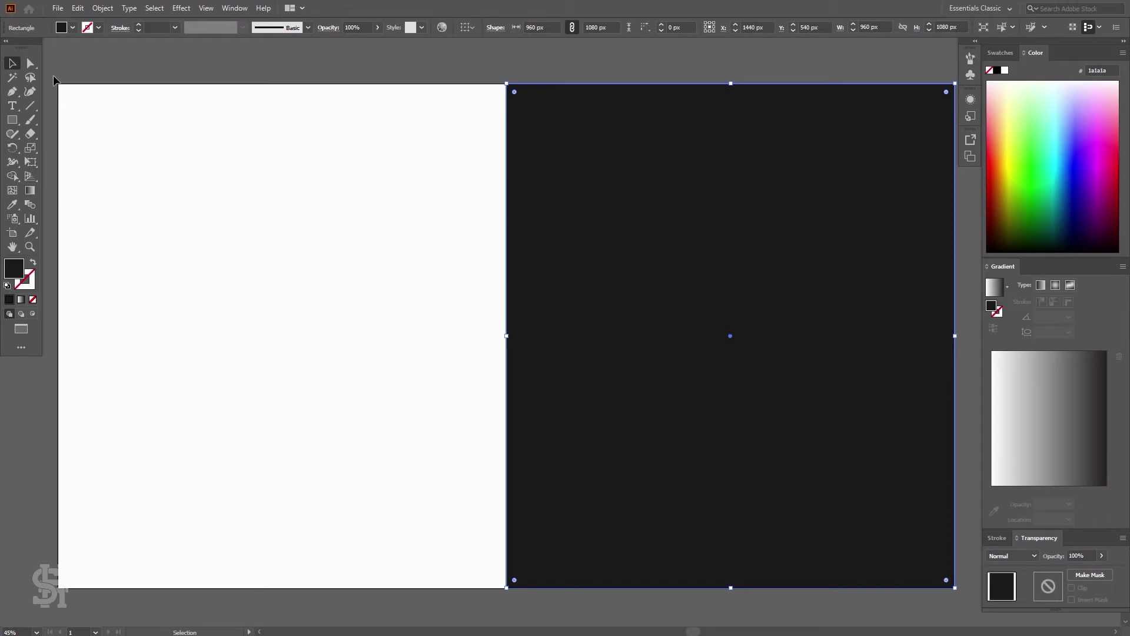
{"action": "scroll", "coordinate": [82, 87], "scroll_direction": "down", "scroll_amount": 1}
{"action": "scroll", "coordinate": [81, 87], "scroll_direction": "up", "scroll_amount": 1}
{"action": "left_click", "coordinate": [491, 242]}
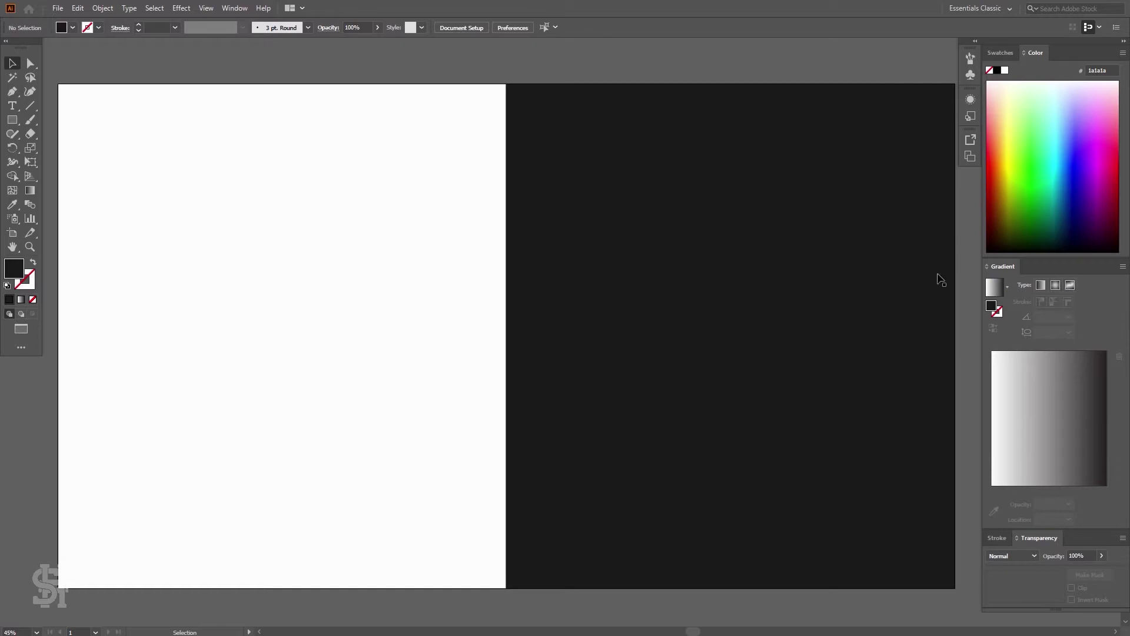
{"action": "left_click", "coordinate": [543, 236]}
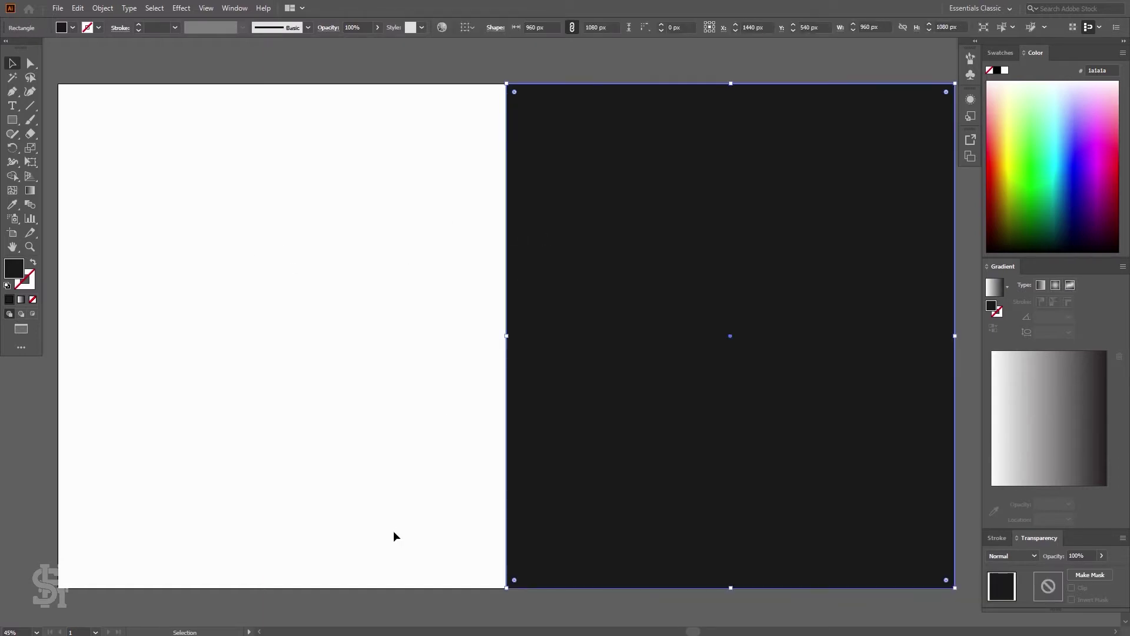
{"action": "left_click", "coordinate": [299, 320]}
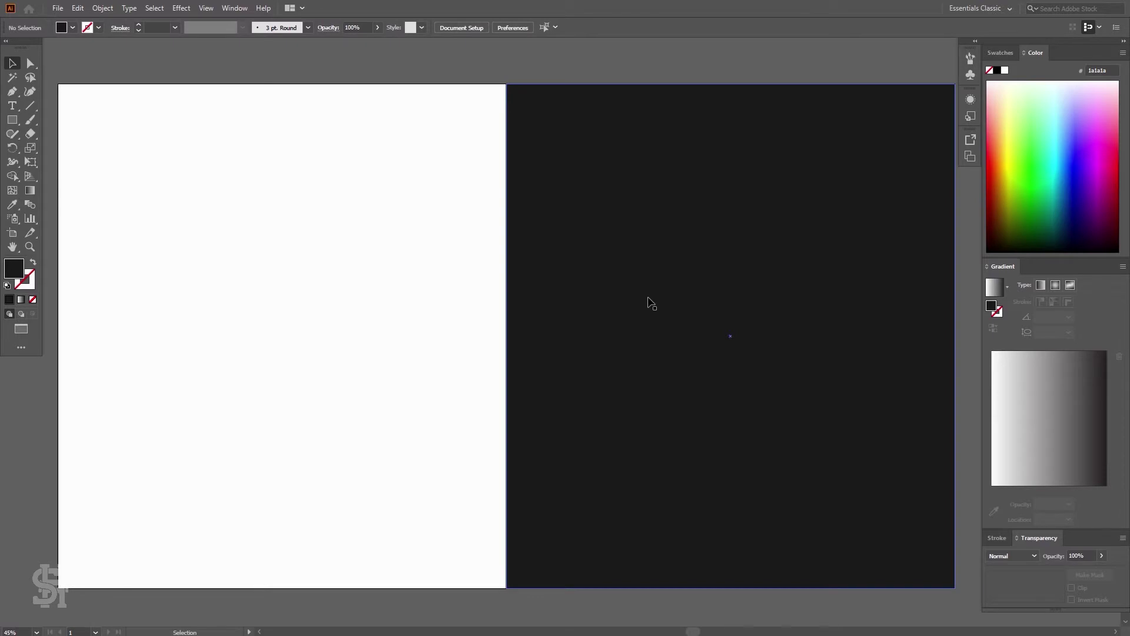
{"action": "left_click", "coordinate": [635, 321]}
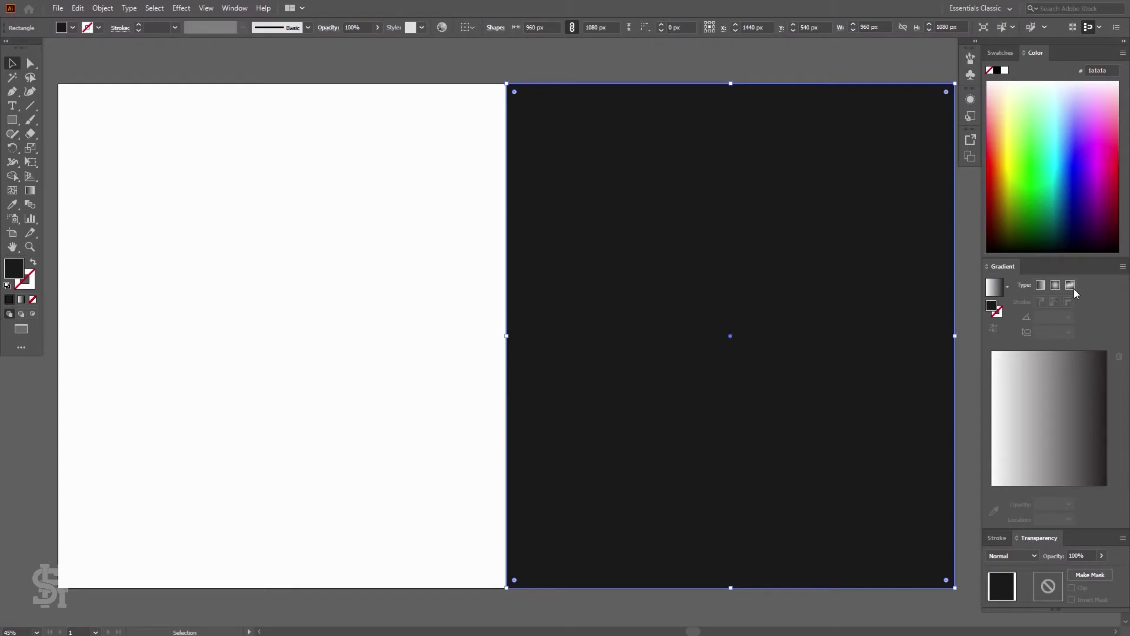
{"action": "left_click", "coordinate": [405, 264]}
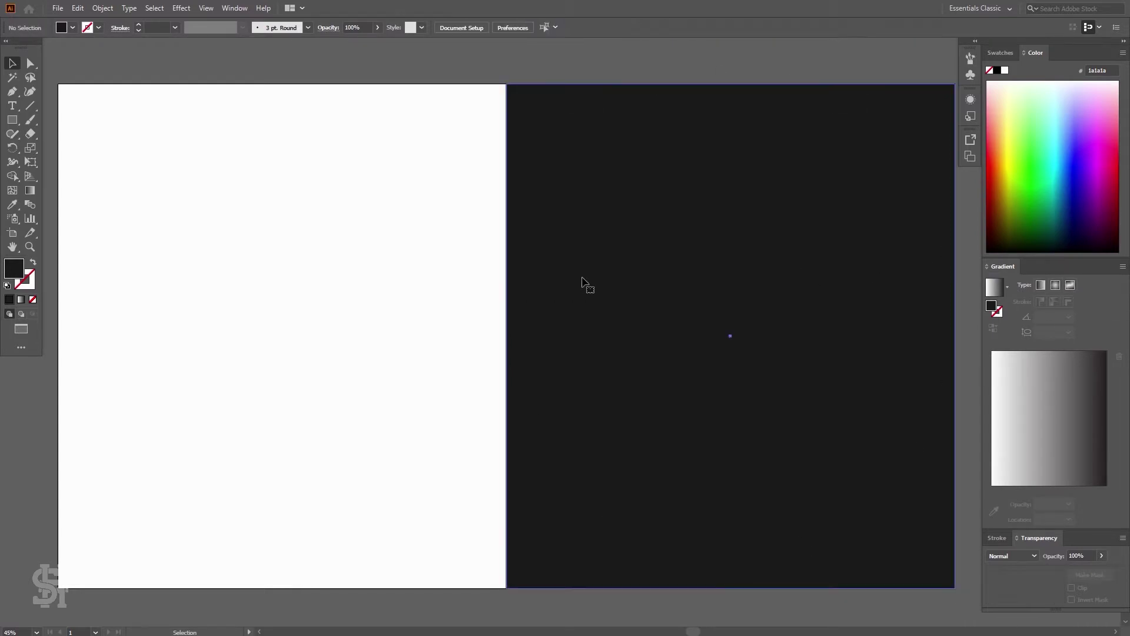
Step: Apply a freeform gradient to the dark rectangle covering the right half of the artboard
{"action": "left_click", "coordinate": [583, 284]}
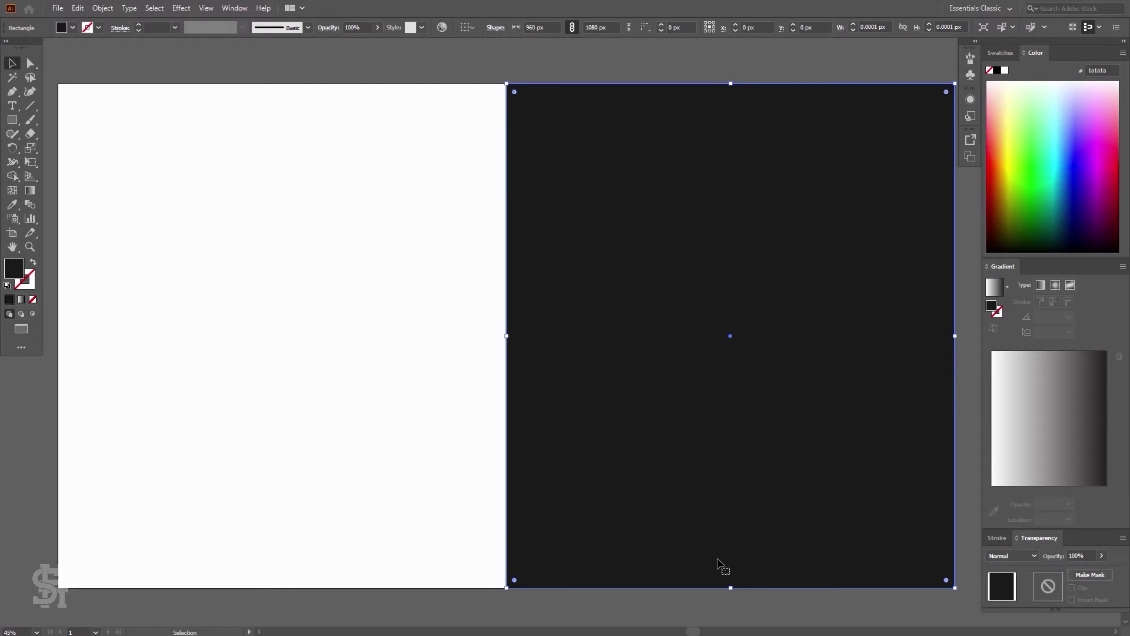
{"action": "left_click", "coordinate": [1069, 286]}
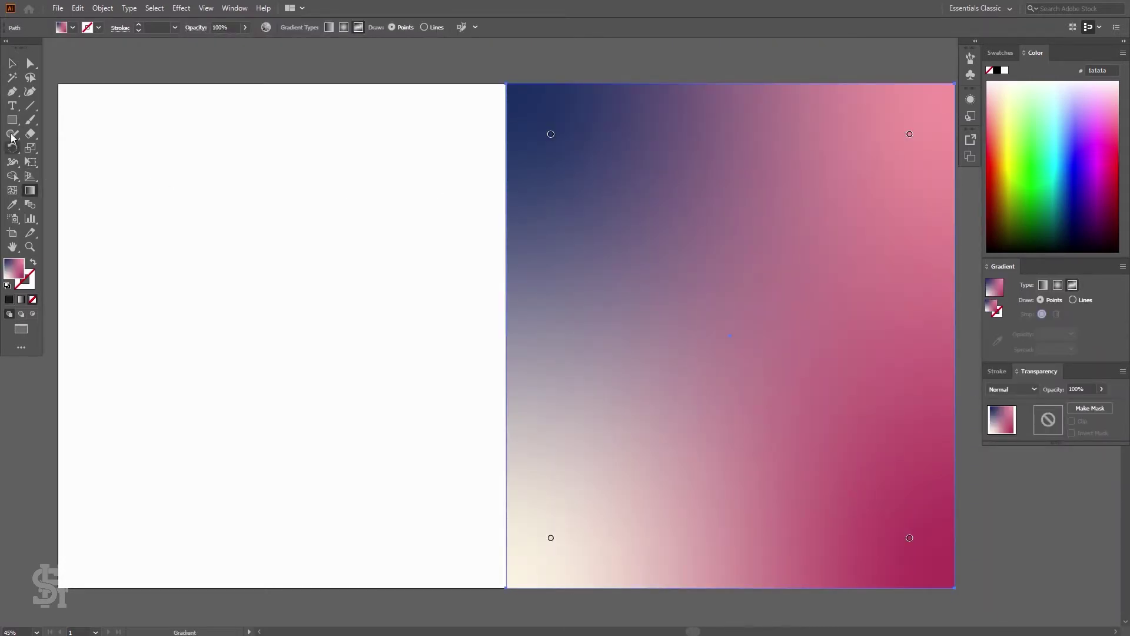
Step: Draw a rectangle about 390 by 479 px on the white half and fill it with a freeform gradient
{"action": "key", "text": "m"}
{"action": "left_click_drag", "start_coordinate": [95, 167], "coordinate": [277, 392]}
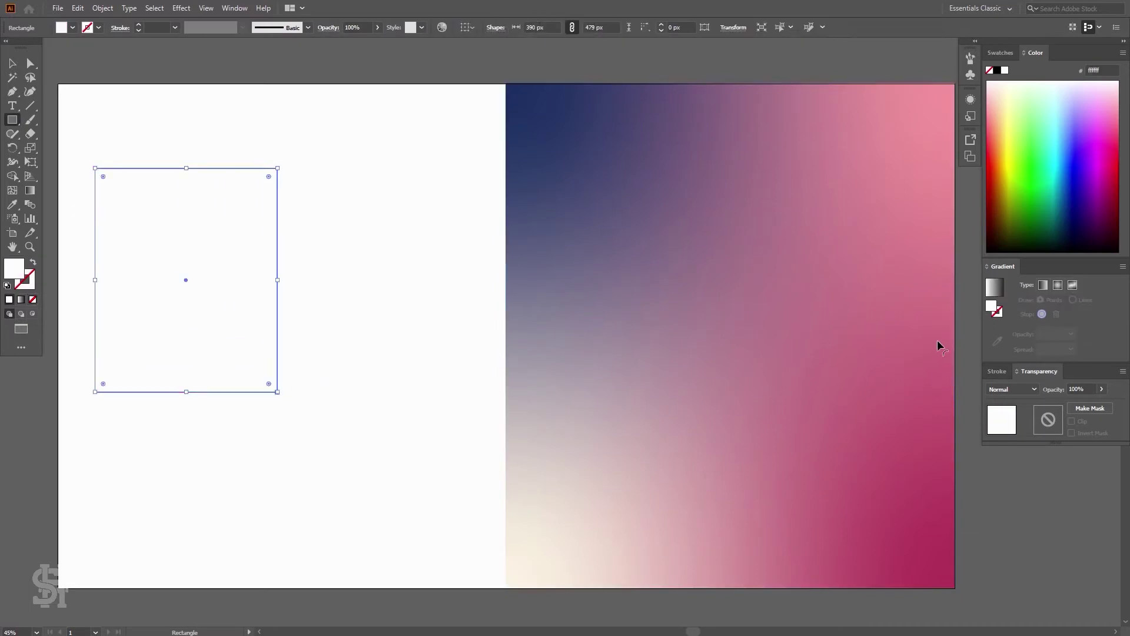
{"action": "left_click", "coordinate": [1071, 285]}
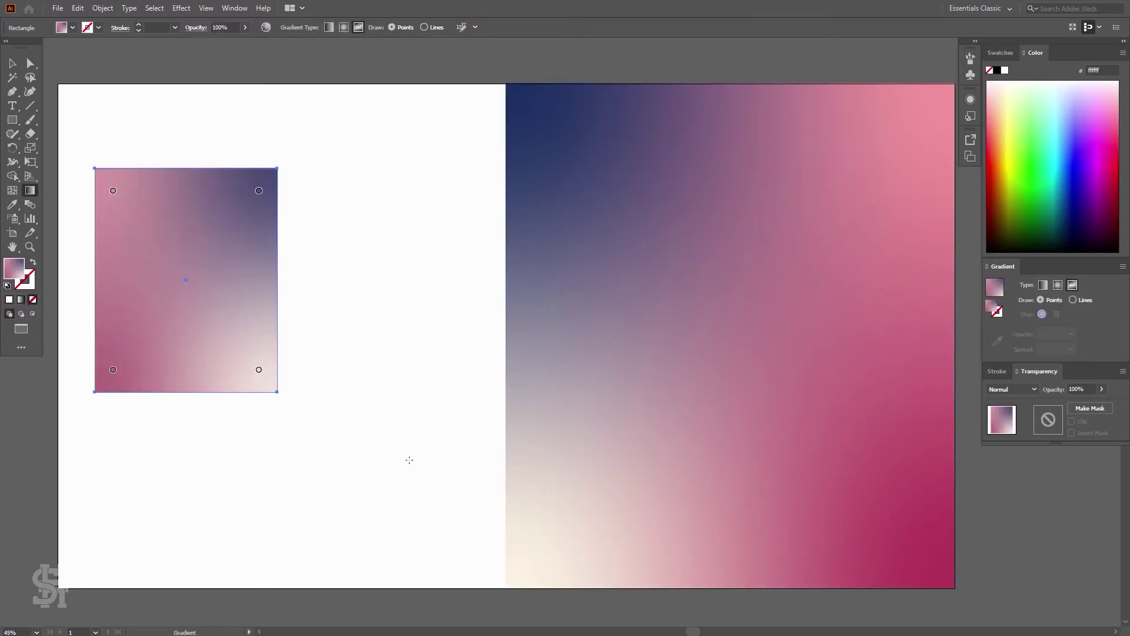
Step: Move the small gradient rectangle onto the middle of the large gradient background and deselect it
{"action": "key", "text": "v"}
{"action": "left_click", "coordinate": [409, 459]}
{"action": "left_click_drag", "start_coordinate": [190, 295], "coordinate": [741, 341]}
{"action": "left_click", "coordinate": [588, 532]}
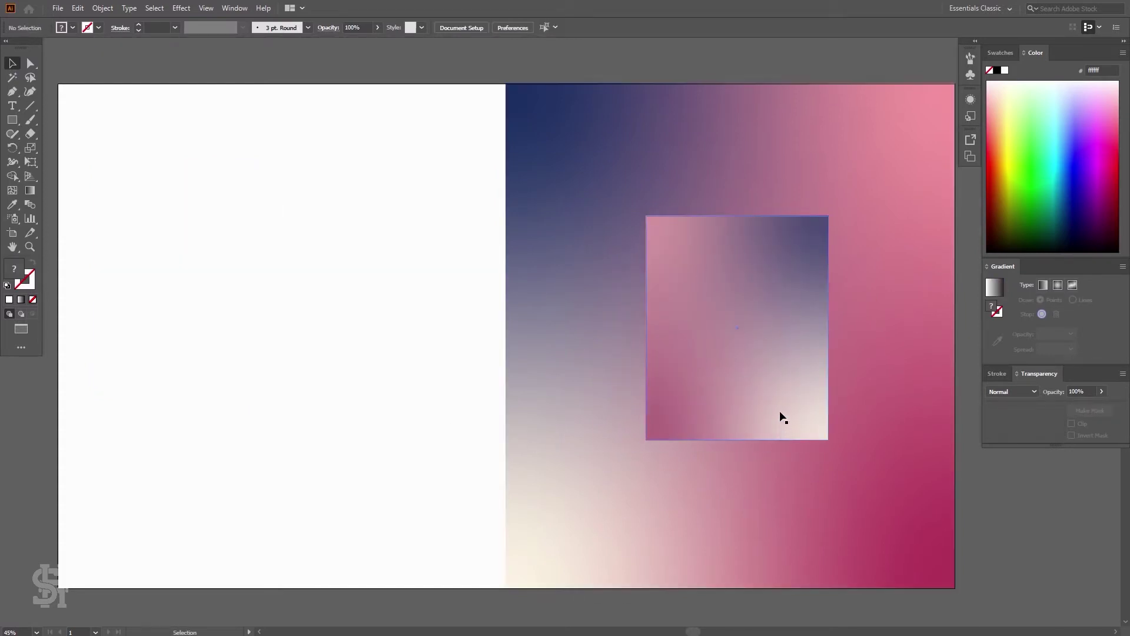
{"action": "left_click_drag", "start_coordinate": [782, 418], "coordinate": [312, 415]}
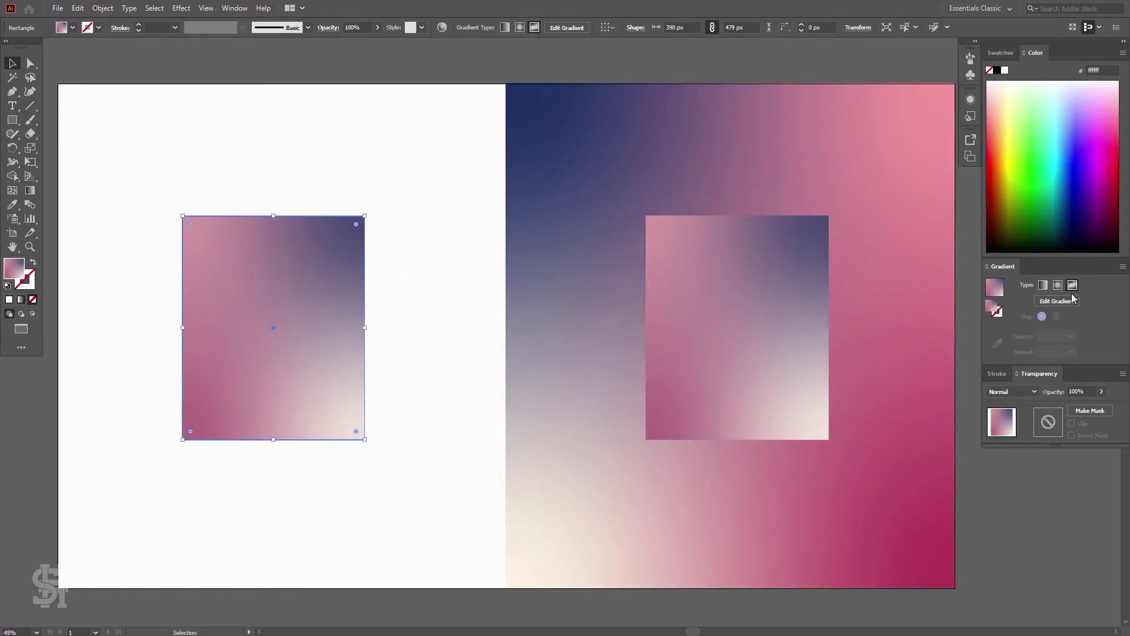
{"action": "key", "text": "ctrl+z"}
{"action": "key", "text": "ctrl+z"}
{"action": "key", "text": "ctrl+z"}
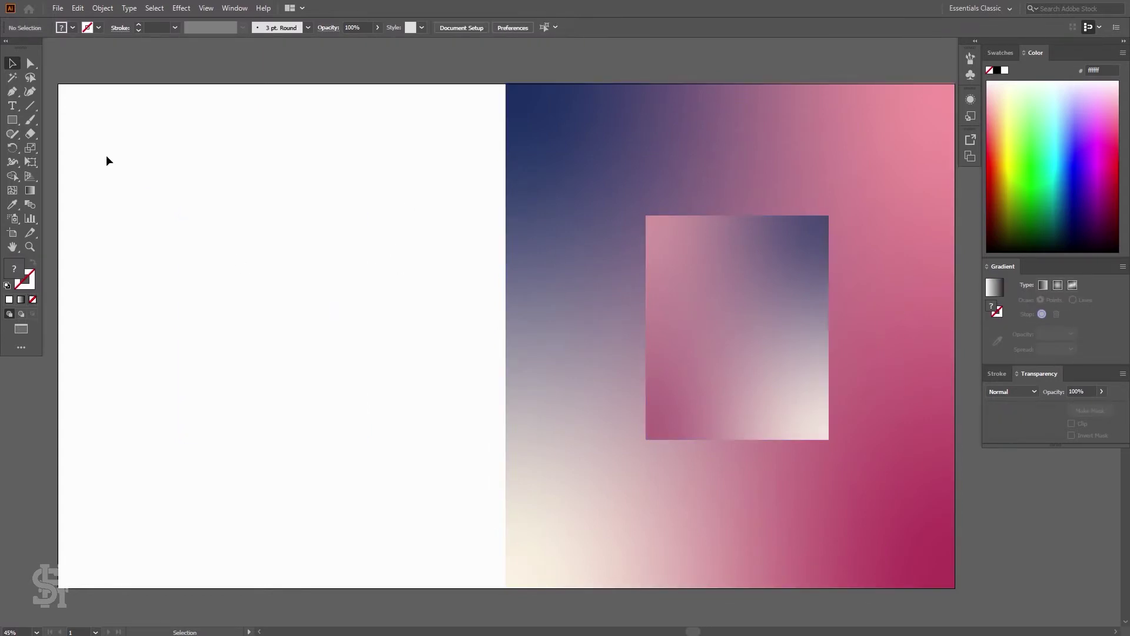
Step: Draw a circle about 576 px in diameter on the white half and fill it with a freeform gradient
{"action": "left_click_drag", "start_coordinate": [18, 119], "coordinate": [50, 145]}
{"action": "left_click_drag", "start_coordinate": [157, 210], "coordinate": [426, 479]}
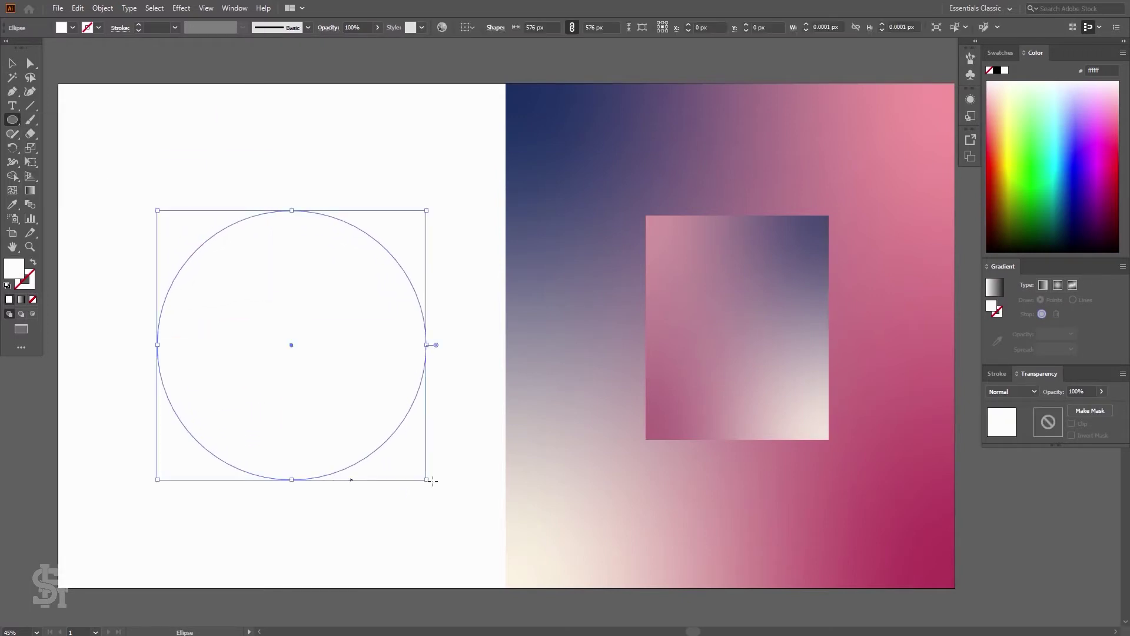
{"action": "left_click", "coordinate": [1070, 287]}
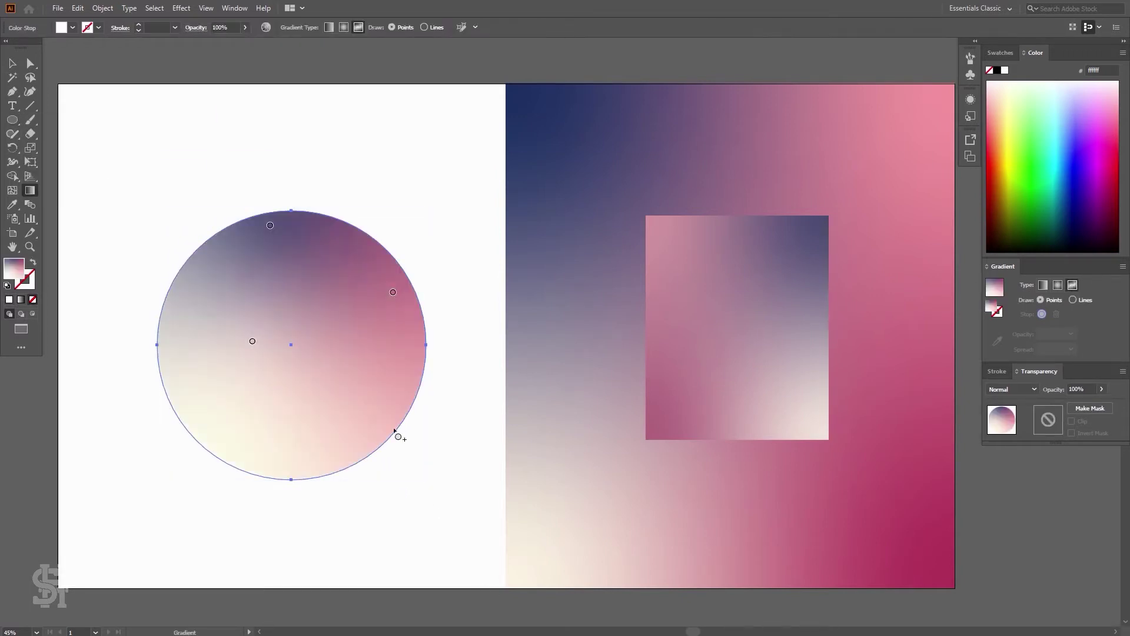
Step: Reposition the circle's three colour stops, with dark blue near the top, pale pink at lower left and pink at lower right
{"action": "left_click_drag", "start_coordinate": [393, 292], "coordinate": [352, 427]}
{"action": "left_click_drag", "start_coordinate": [252, 341], "coordinate": [219, 347]}
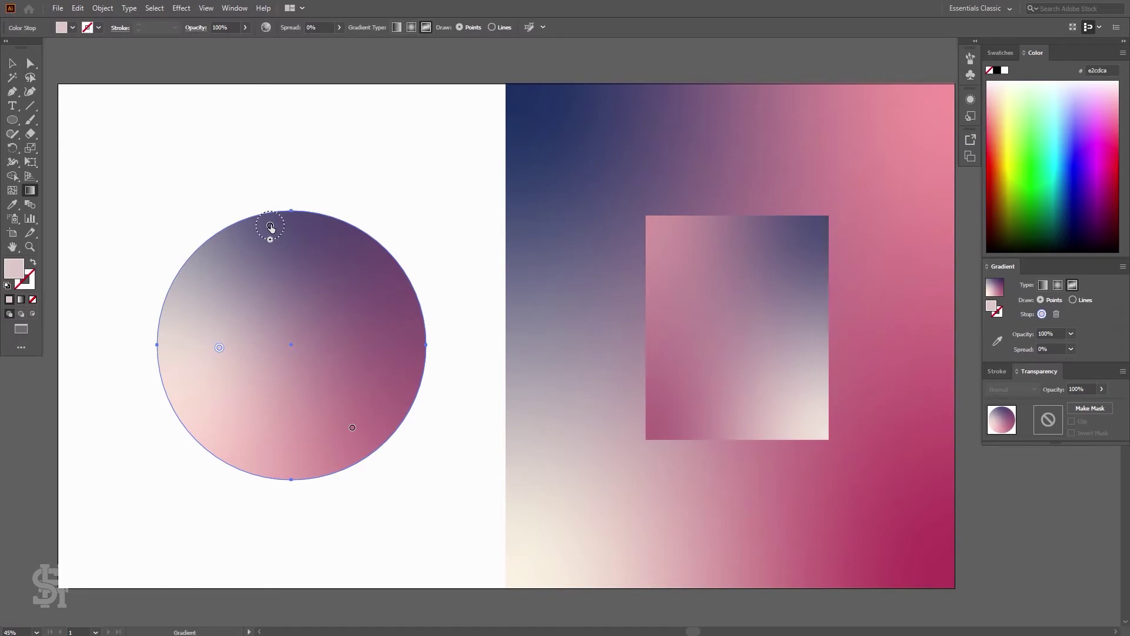
{"action": "left_click_drag", "start_coordinate": [270, 226], "coordinate": [313, 264]}
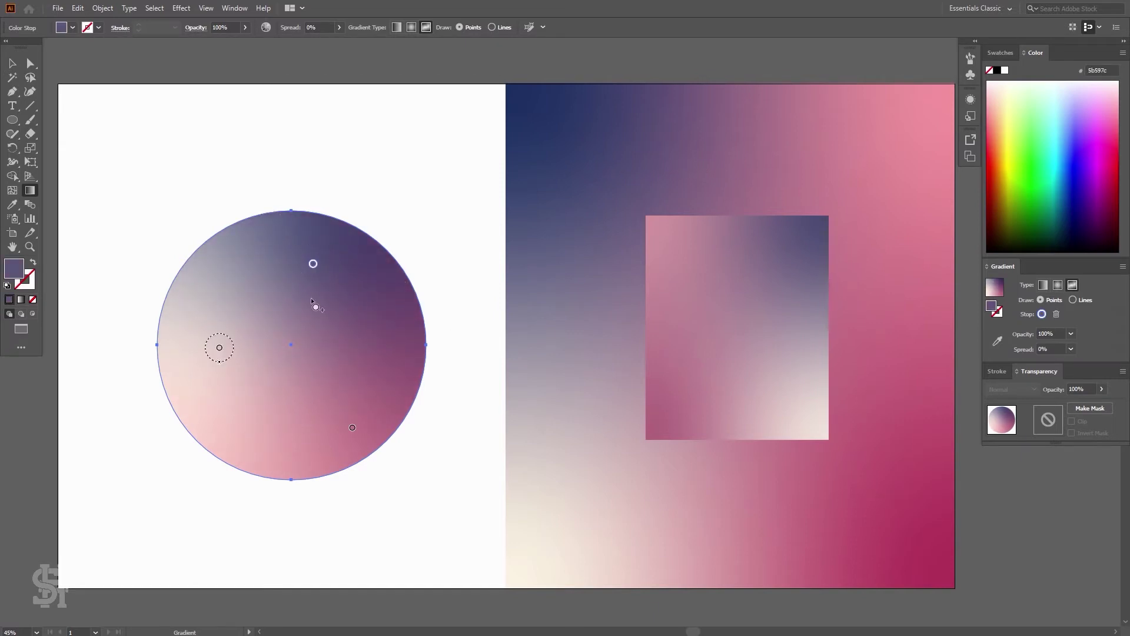
{"action": "left_click_drag", "start_coordinate": [219, 348], "coordinate": [205, 365]}
{"action": "left_click_drag", "start_coordinate": [352, 427], "coordinate": [366, 397]}
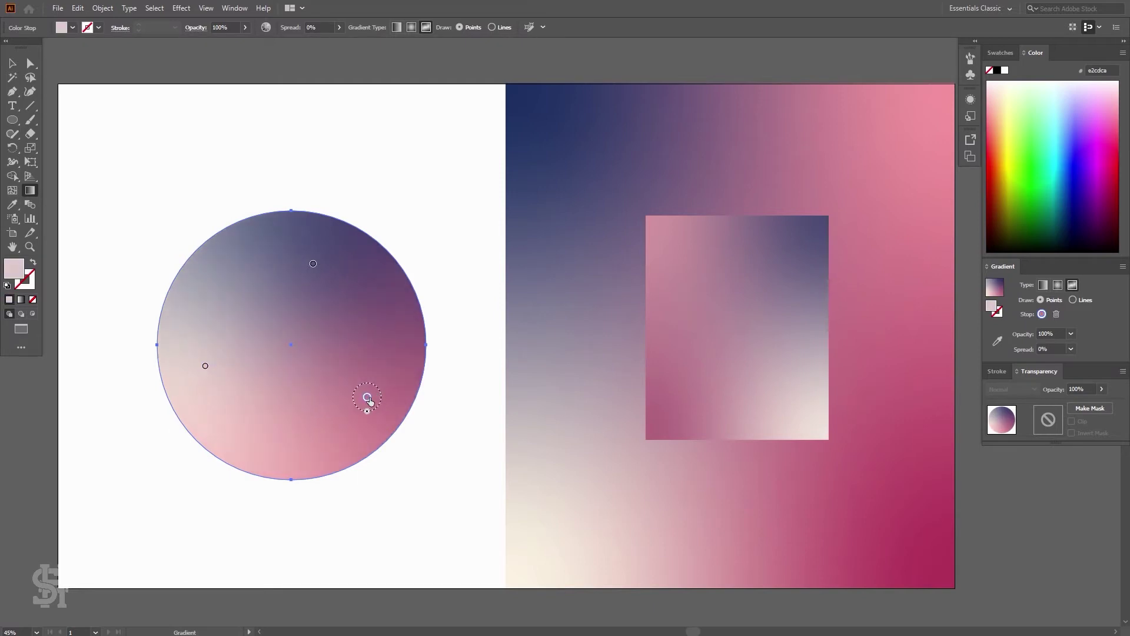
{"action": "left_click", "coordinate": [313, 264]}
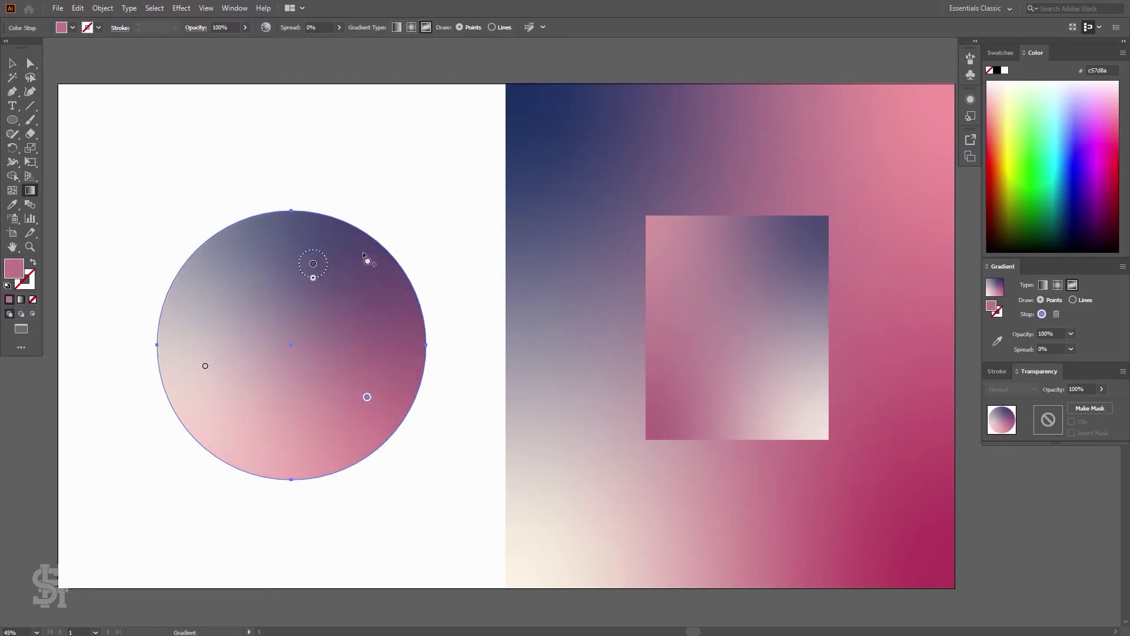
{"action": "left_click_drag", "start_coordinate": [205, 365], "coordinate": [218, 393]}
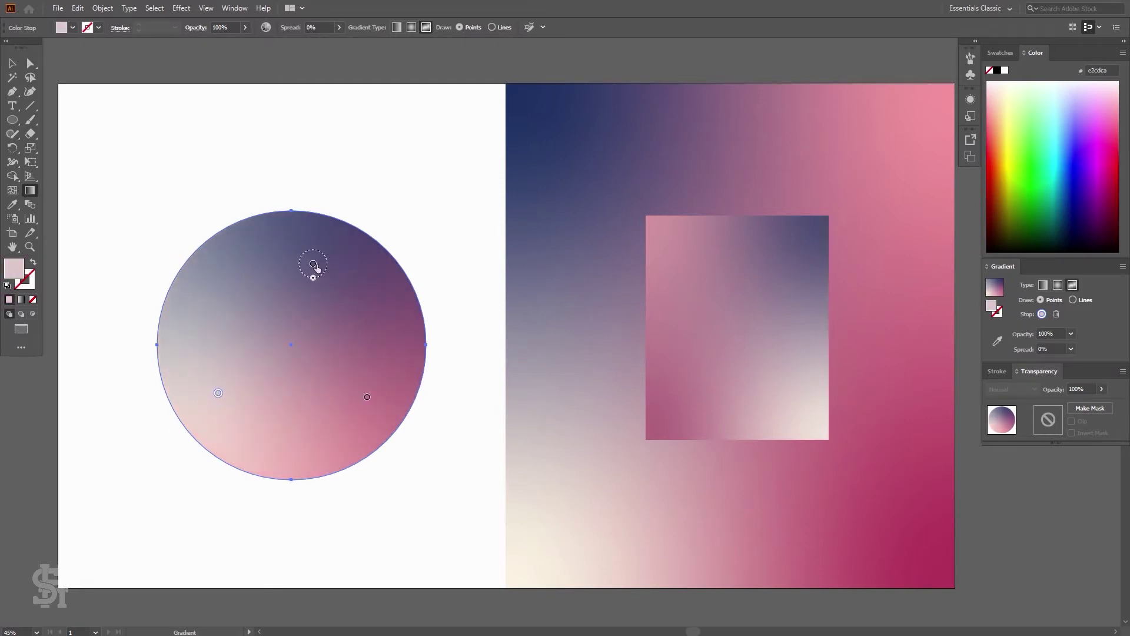
{"action": "left_click", "coordinate": [313, 264]}
{"action": "left_click_drag", "start_coordinate": [313, 278], "coordinate": [310, 302]}
{"action": "mouse_move", "coordinate": [313, 264]}
{"action": "left_mouse_down"}
{"action": "mouse_move", "coordinate": [320, 304]}
{"action": "mouse_move", "coordinate": [281, 310]}
{"action": "mouse_move", "coordinate": [290, 270]}
{"action": "mouse_move", "coordinate": [310, 268]}
{"action": "mouse_move", "coordinate": [315, 286]}
{"action": "mouse_move", "coordinate": [317, 277]}
{"action": "left_mouse_up"}
{"action": "left_click_drag", "start_coordinate": [219, 393], "coordinate": [239, 380]}
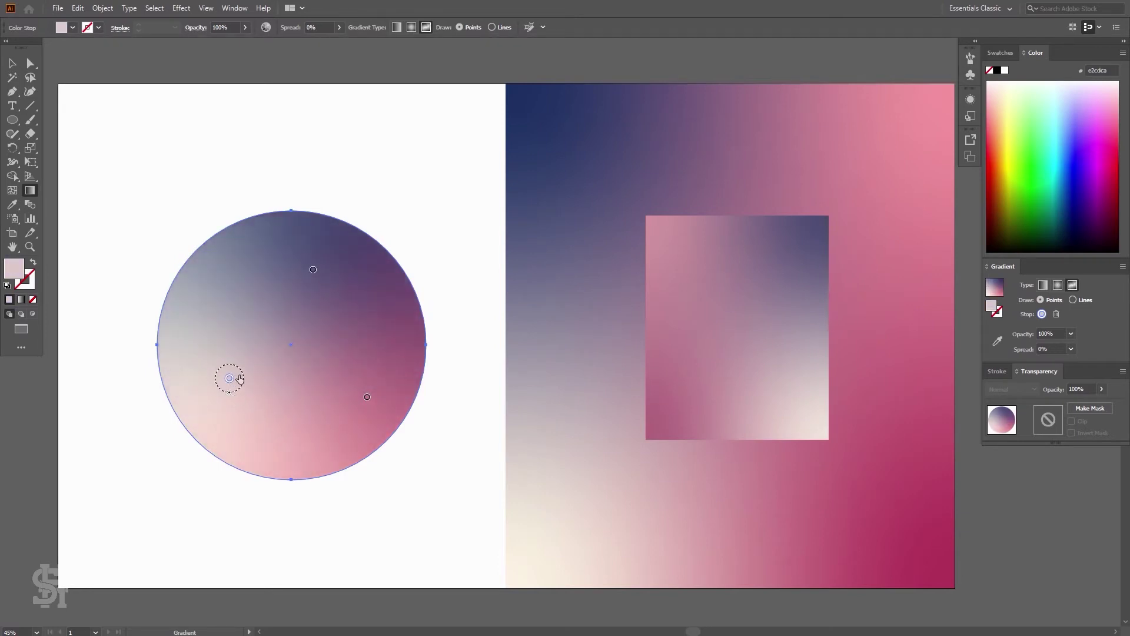
{"action": "left_click", "coordinate": [313, 269]}
{"action": "mouse_move", "coordinate": [314, 284]}
{"action": "left_mouse_down"}
{"action": "mouse_move", "coordinate": [312, 306]}
{"action": "mouse_move", "coordinate": [318, 282]}
{"action": "left_mouse_up"}
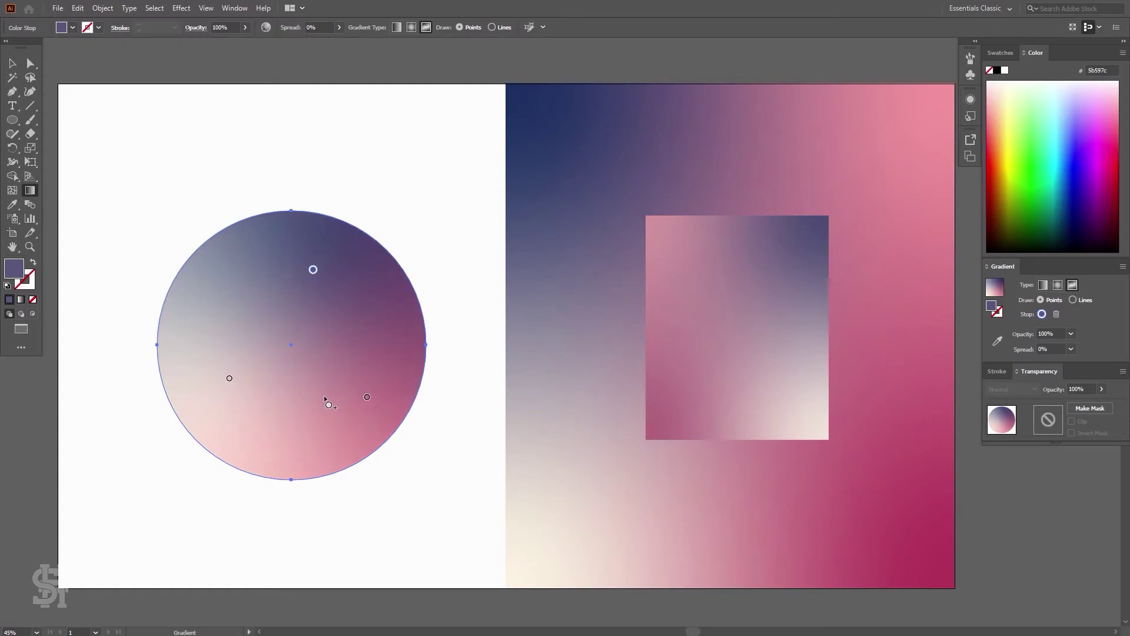
{"action": "left_click_drag", "start_coordinate": [367, 397], "coordinate": [353, 415]}
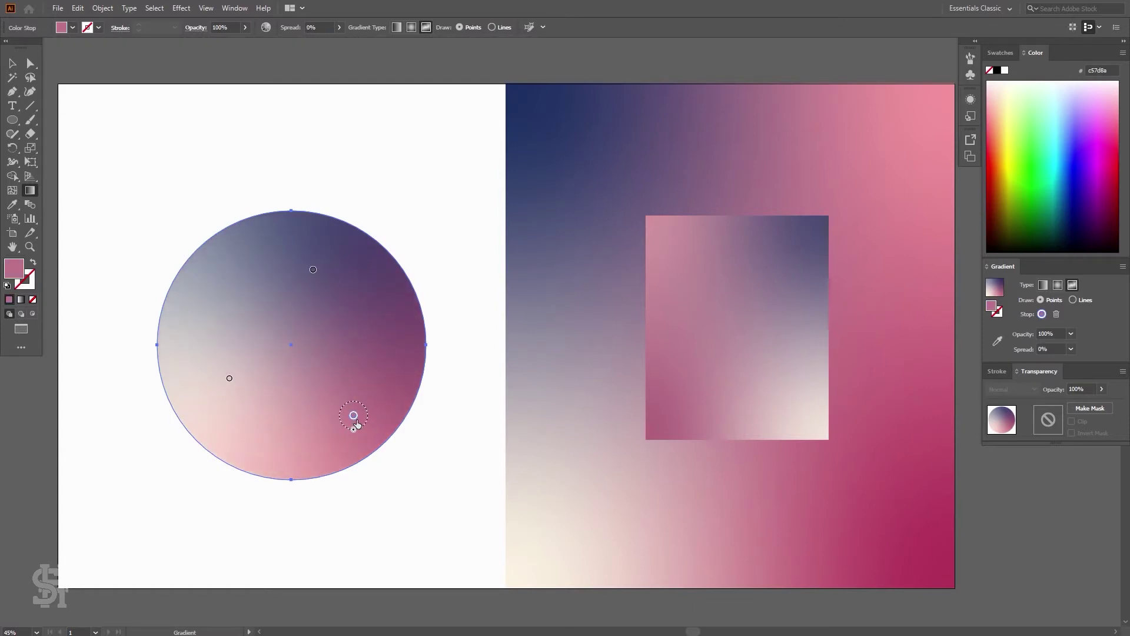
Step: Delete the circle's pink colour stop and add new white stops near its right, upper-left and lower-right edges
{"action": "key", "text": "Delete"}
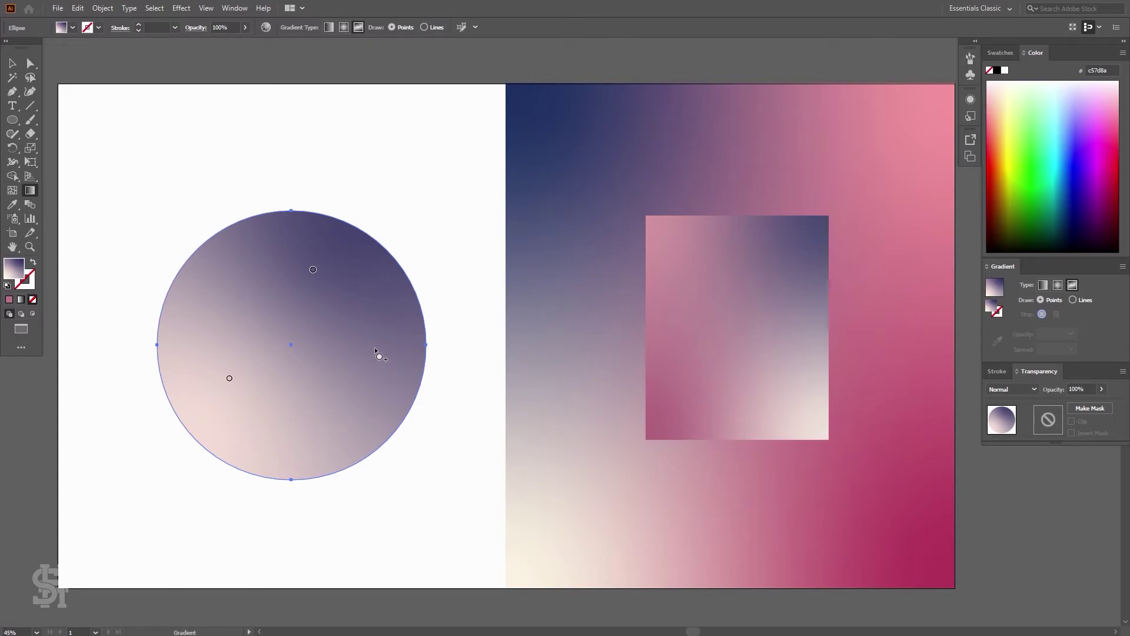
{"action": "left_click", "coordinate": [387, 334]}
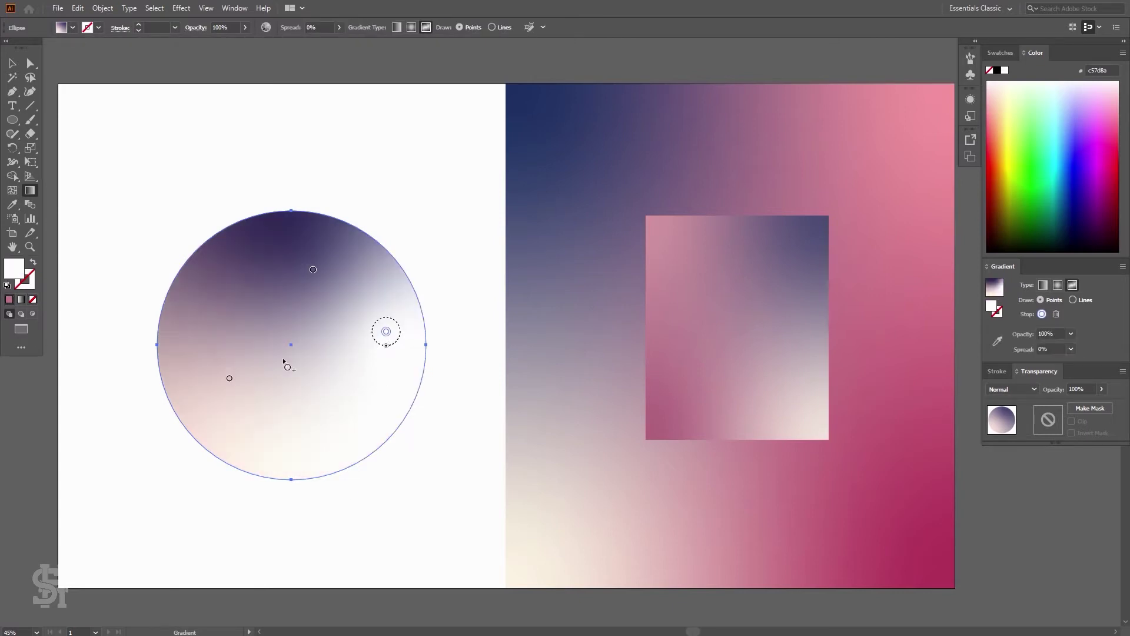
{"action": "left_click", "coordinate": [207, 300]}
{"action": "left_click", "coordinate": [329, 440]}
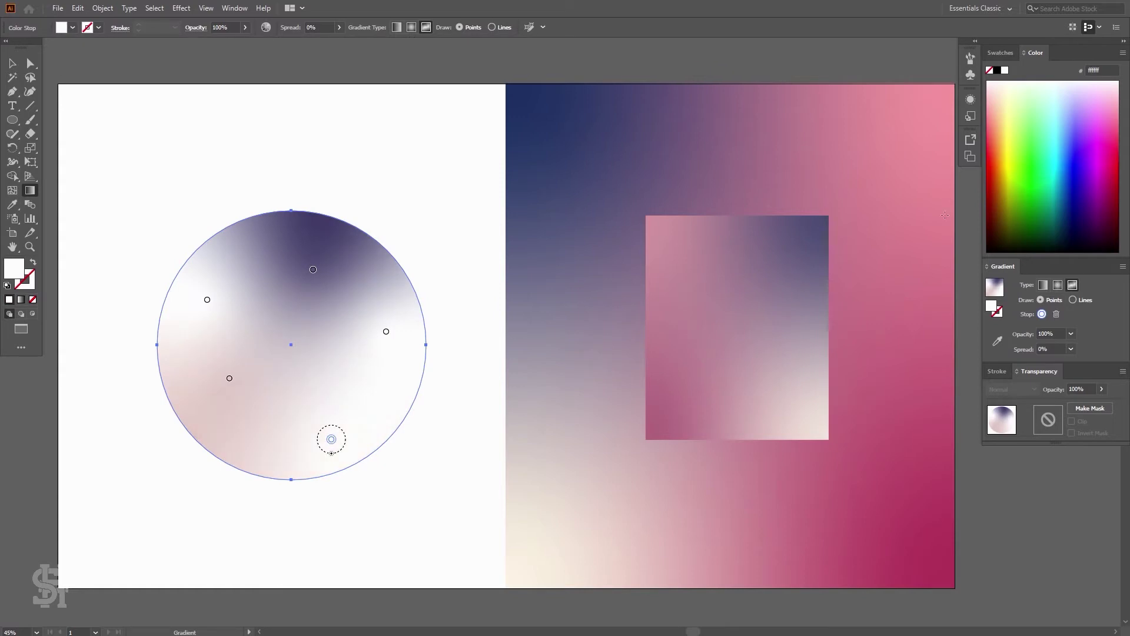
{"action": "left_click_drag", "start_coordinate": [331, 439], "coordinate": [335, 427]}
Step: Colour the circle's lower-right gradient stop yellow and its right stop cyan
{"action": "left_click", "coordinate": [1013, 160]}
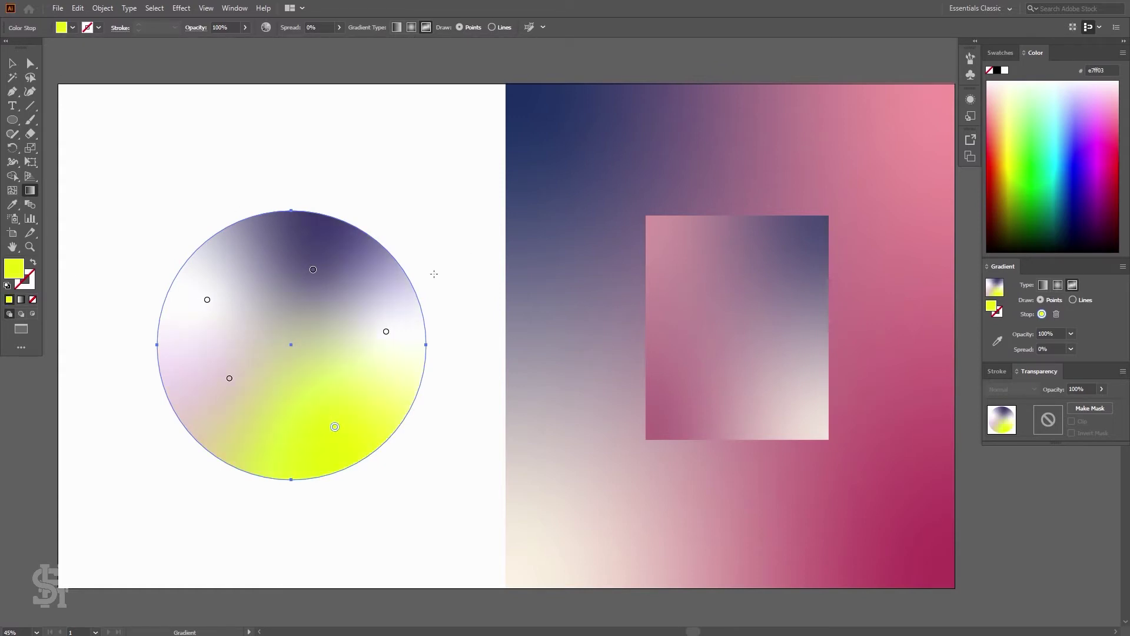
{"action": "left_click", "coordinate": [1006, 146]}
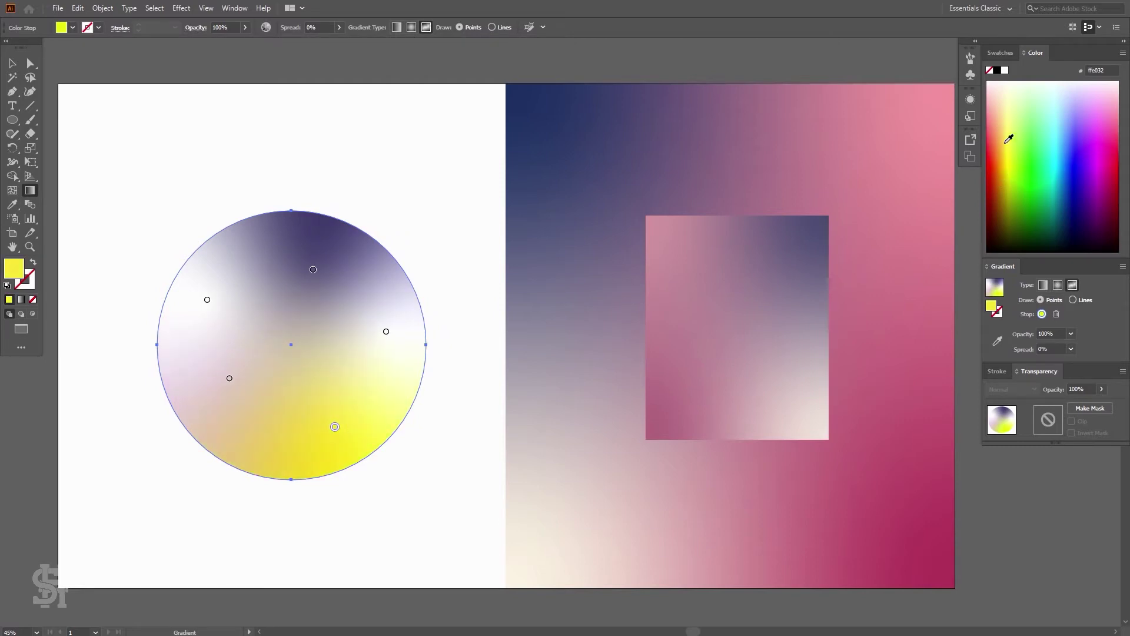
{"action": "left_click", "coordinate": [1006, 140]}
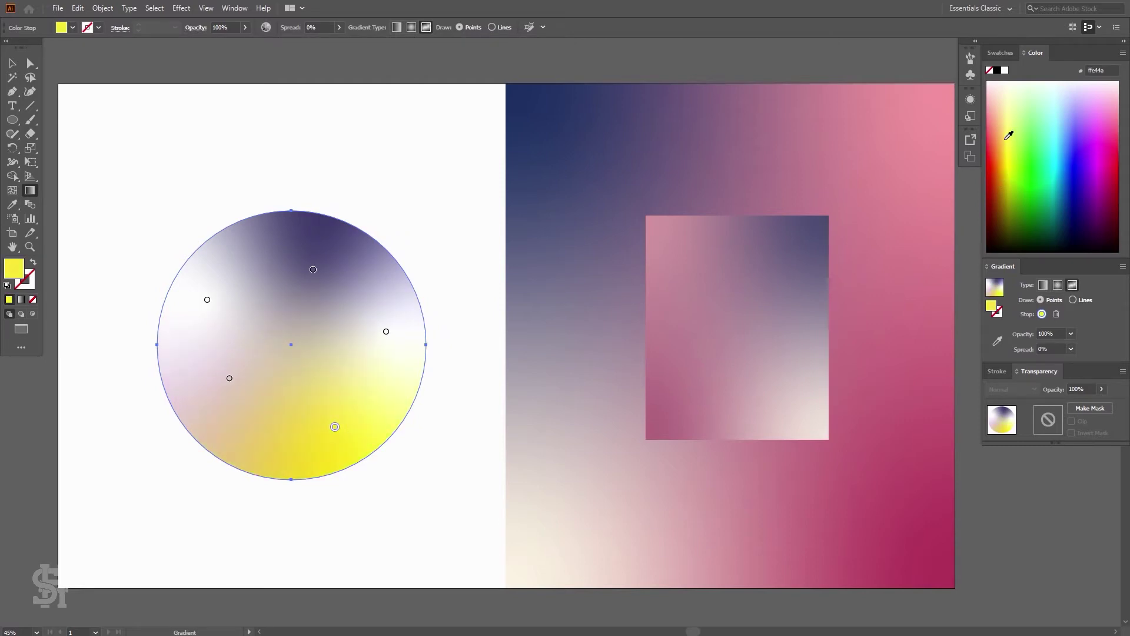
{"action": "left_click", "coordinate": [390, 332]}
{"action": "left_click", "coordinate": [1057, 144]}
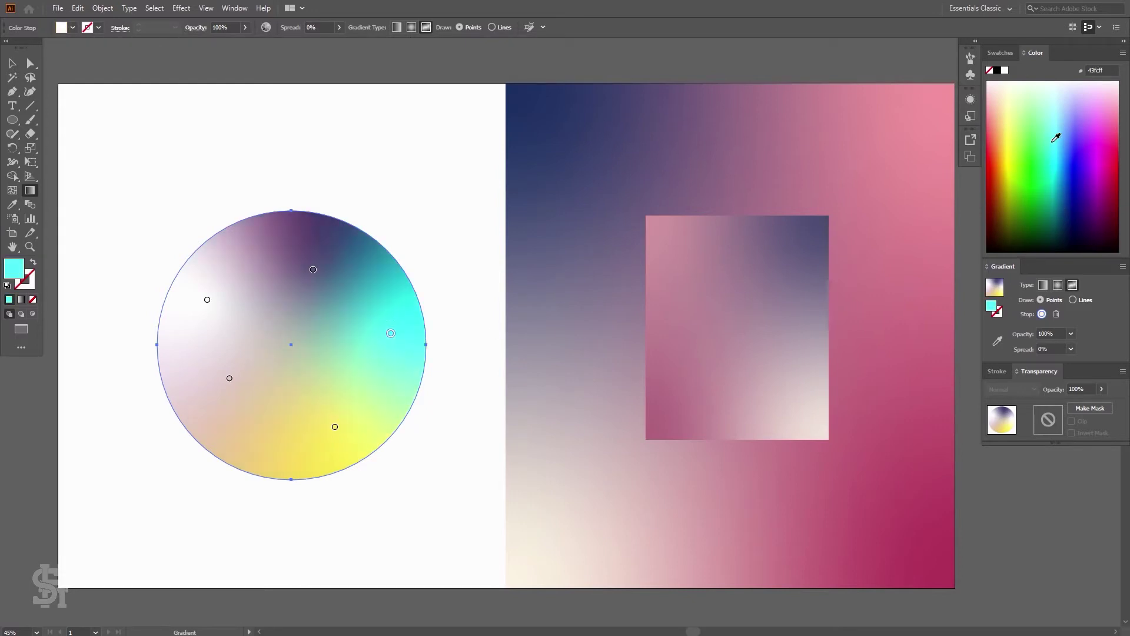
Step: Colour the circle's upper-left gradient stop bright purple
{"action": "left_click", "coordinate": [207, 300]}
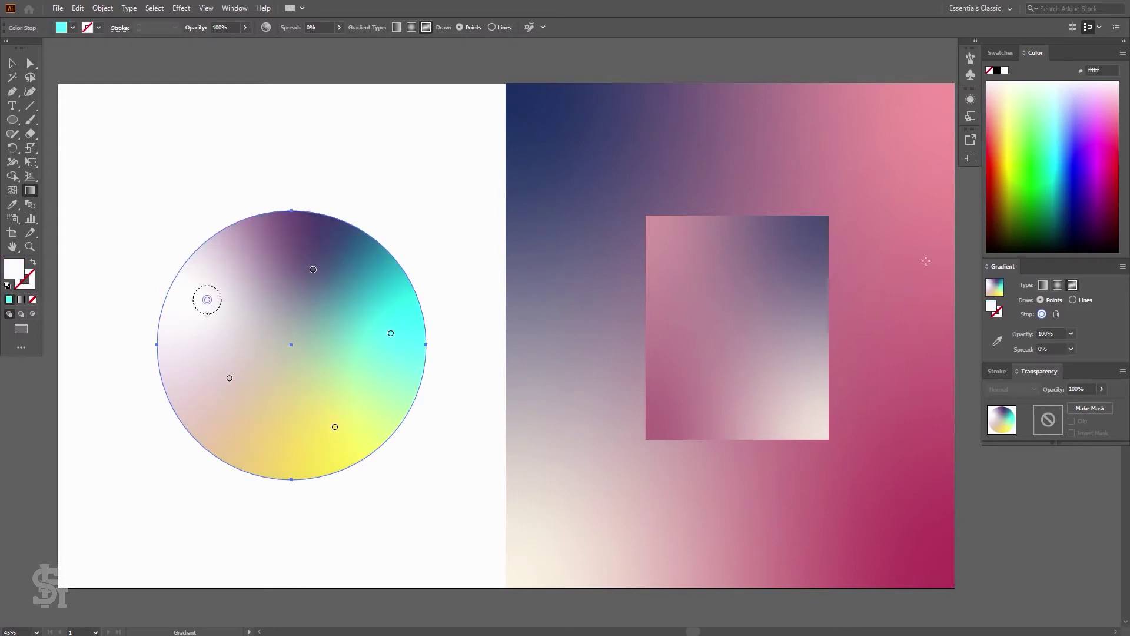
{"action": "left_click", "coordinate": [1093, 163]}
{"action": "left_click", "coordinate": [1095, 155]}
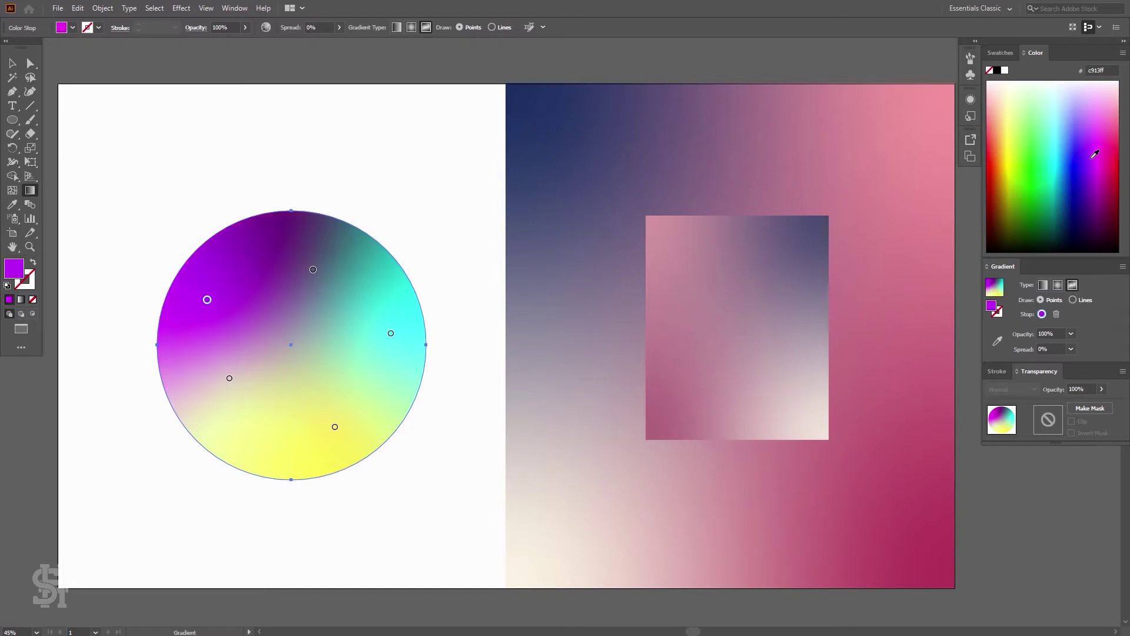
Step: Move the pale pink stop near the circle's centre as a dark yellow stop, and delete the lower-right yellow stop
{"action": "left_click_drag", "start_coordinate": [230, 378], "coordinate": [274, 361]}
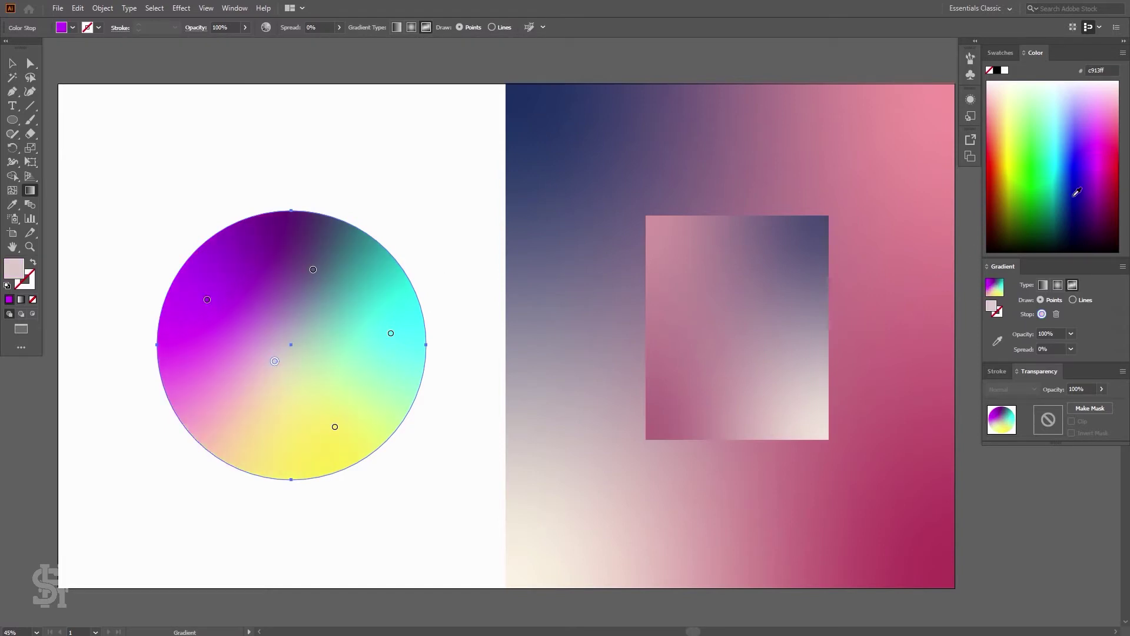
{"action": "left_click", "coordinate": [1006, 170]}
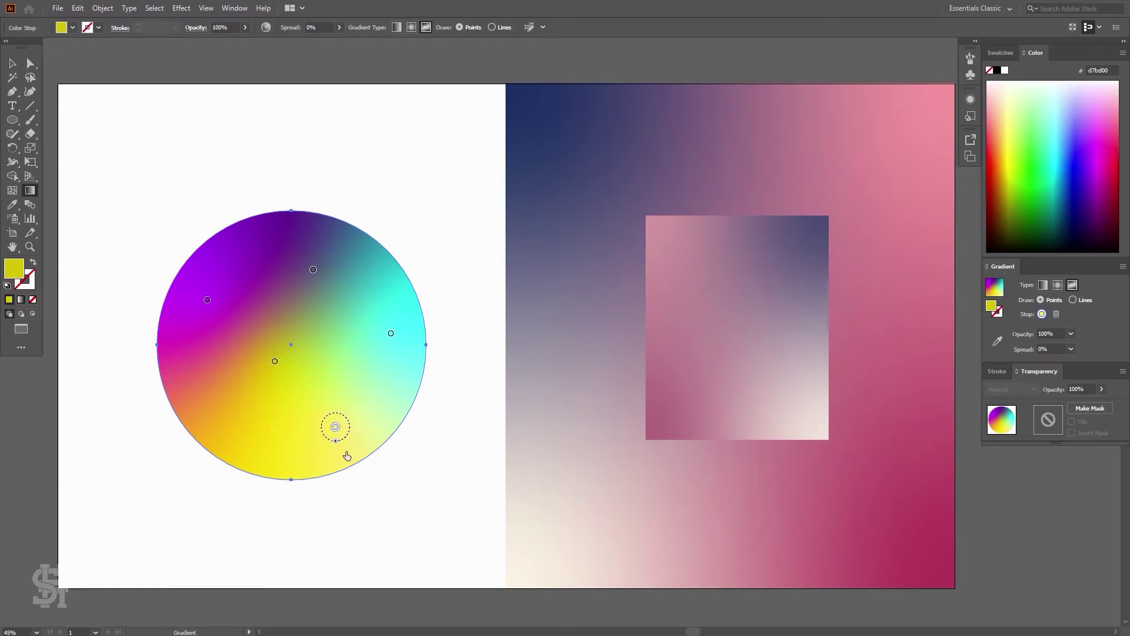
{"action": "left_click", "coordinate": [337, 426]}
{"action": "key", "text": "Delete"}
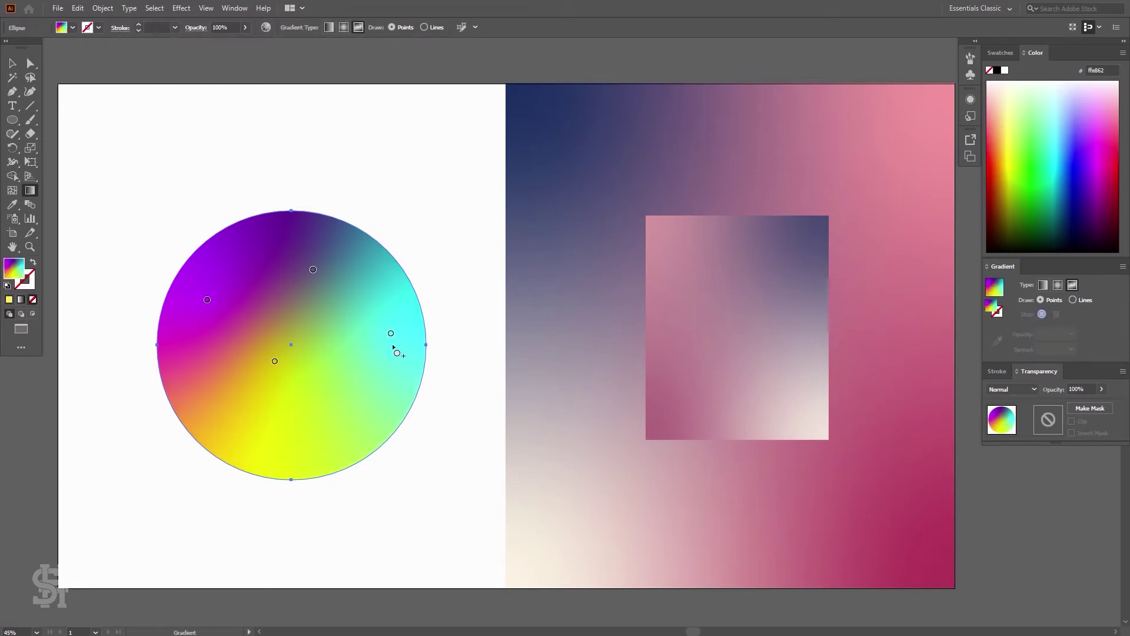
Step: Move the circle's right cyan stop slightly down and the central dark yellow stop slightly down and to the right
{"action": "left_click_drag", "start_coordinate": [396, 343], "coordinate": [398, 353]}
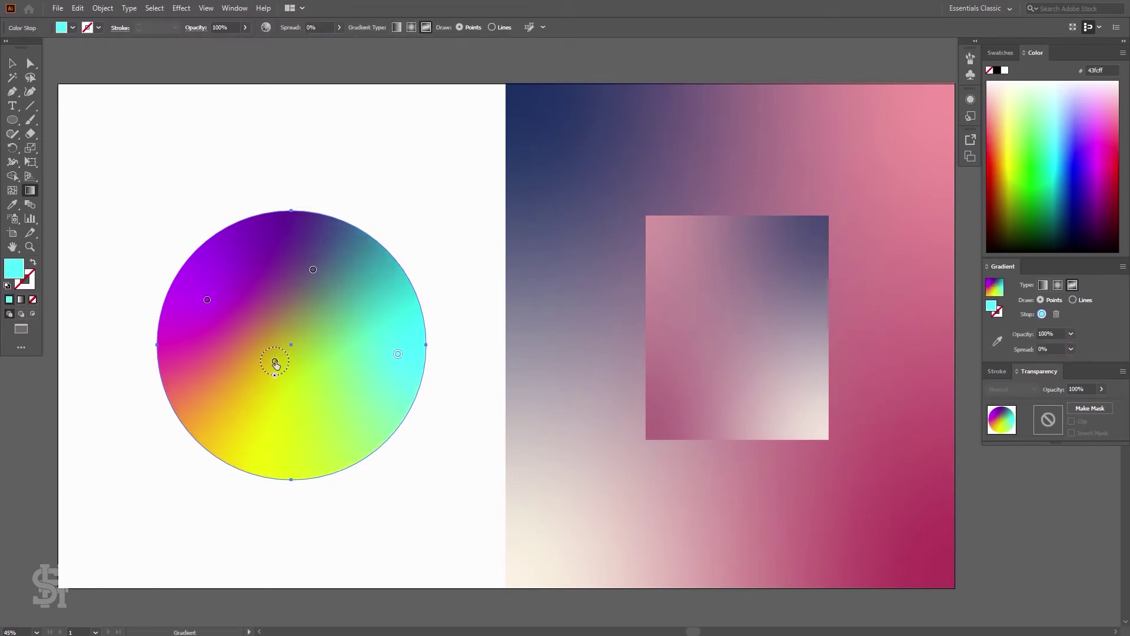
{"action": "left_click_drag", "start_coordinate": [275, 361], "coordinate": [283, 370]}
Step: Adjust the spread of the circle's upper dark stop to 44%, enlarge the cyan stop's spread, and deselect the circle
{"action": "left_click", "coordinate": [312, 271]}
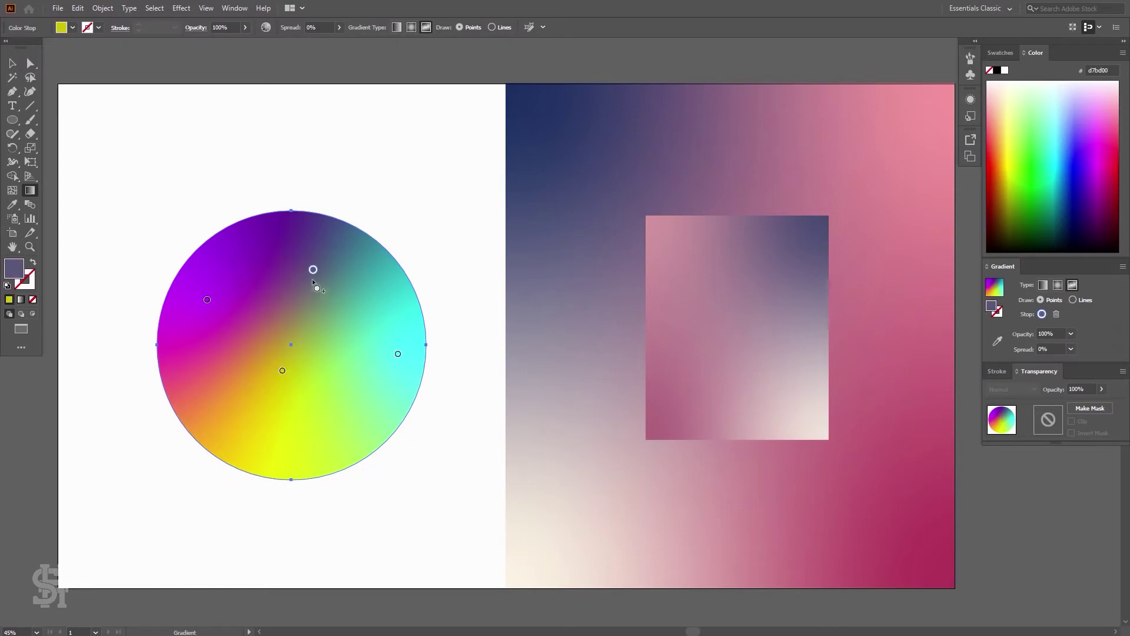
{"action": "left_click_drag", "start_coordinate": [313, 283], "coordinate": [313, 282]}
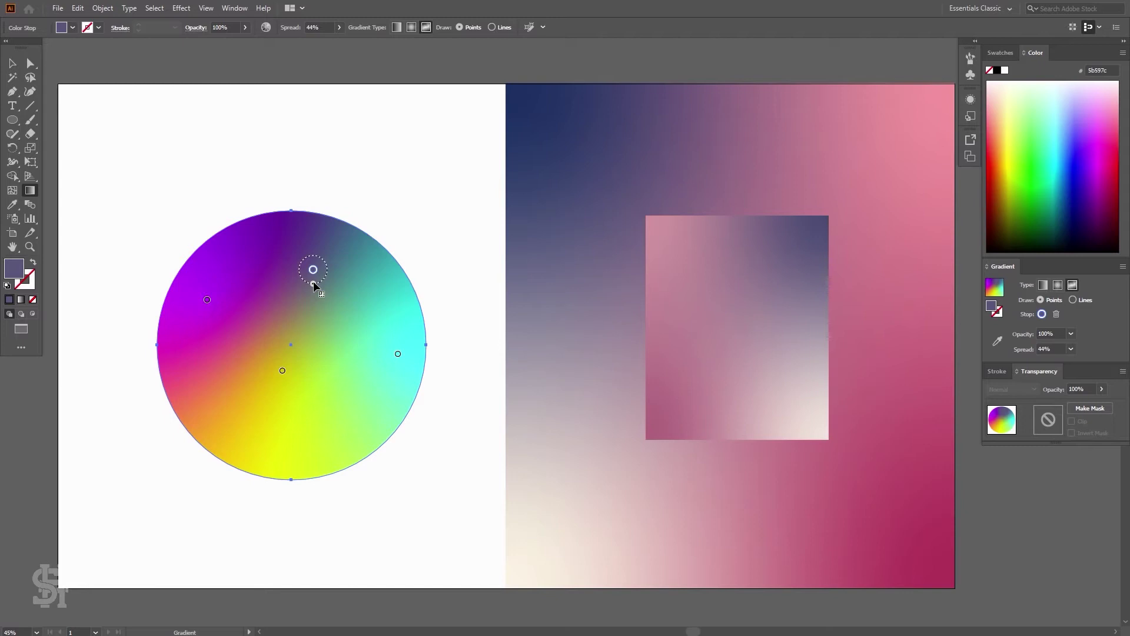
{"action": "left_click", "coordinate": [398, 353]}
{"action": "left_click_drag", "start_coordinate": [395, 375], "coordinate": [396, 374]}
{"action": "left_click", "coordinate": [12, 63]}
{"action": "left_click", "coordinate": [431, 272]}
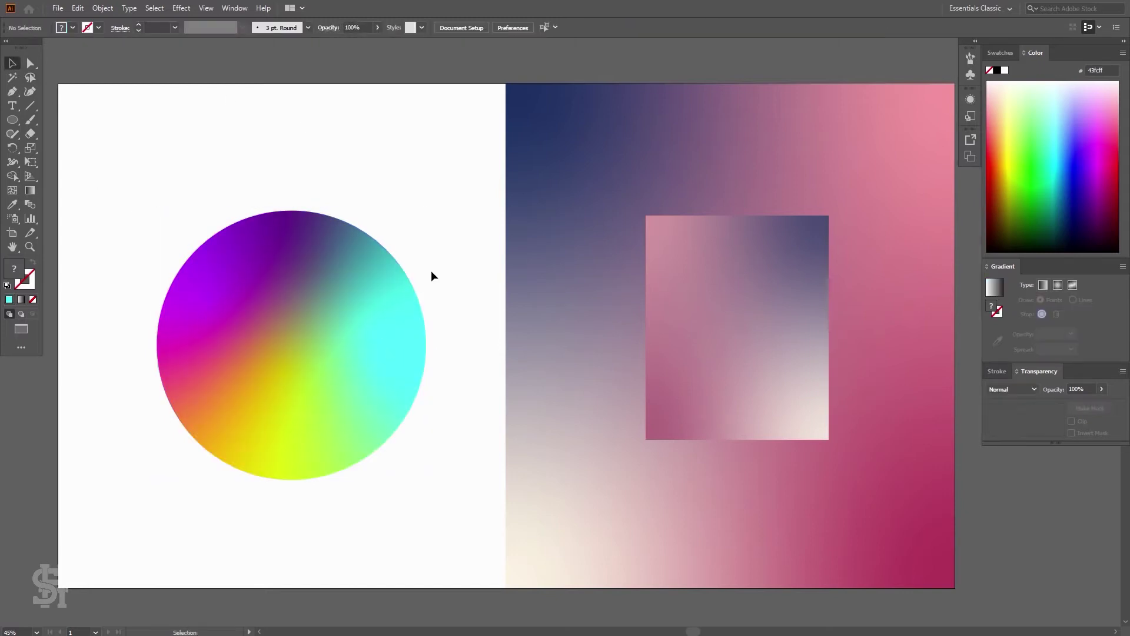
Step: Move the gradient circle a short distance straight up on the white area and deselect it
{"action": "left_click_drag", "start_coordinate": [338, 354], "coordinate": [339, 318]}
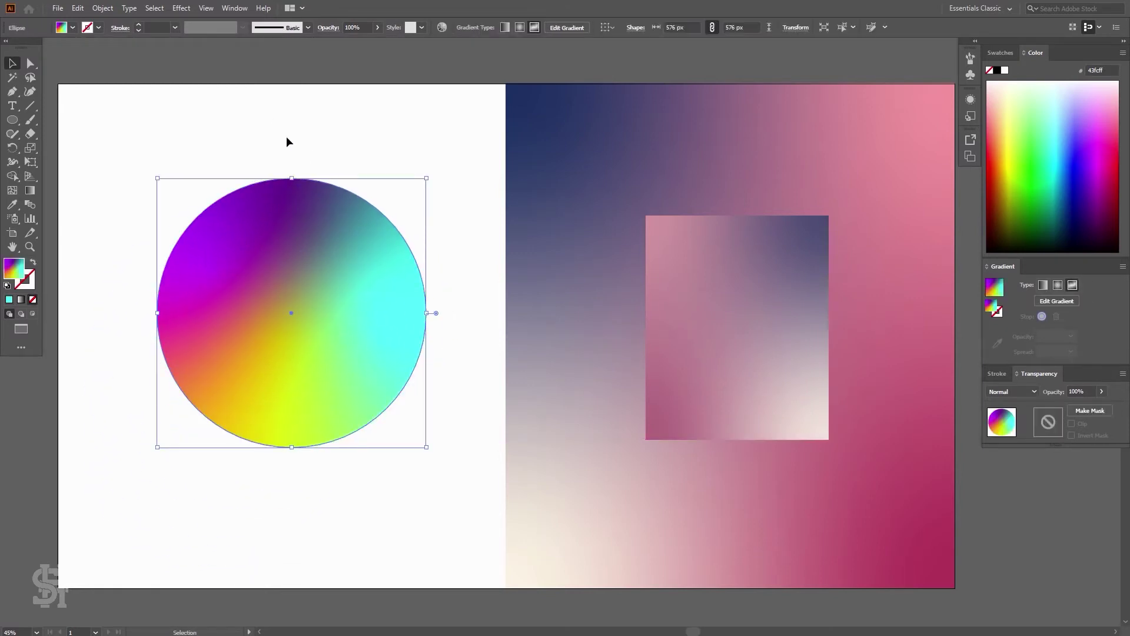
{"action": "left_click", "coordinate": [362, 146]}
Step: Try a linear gradient on the circle, open its black stop's colour settings, and undo the gradient change
{"action": "left_click", "coordinate": [336, 318]}
{"action": "left_click", "coordinate": [1049, 286]}
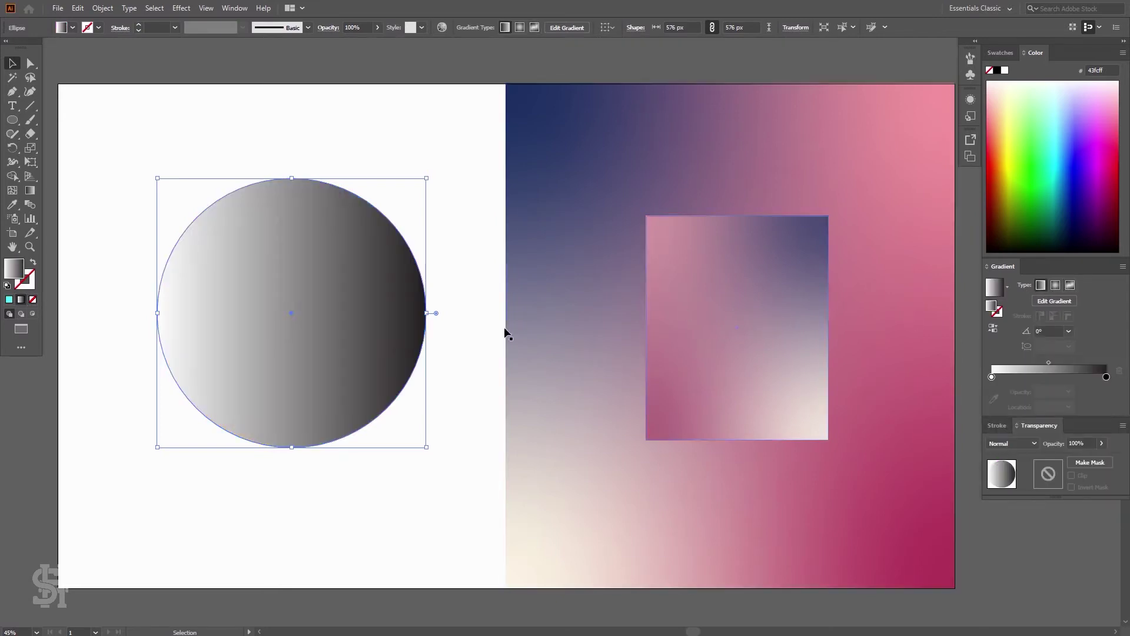
{"action": "left_click", "coordinate": [1106, 377]}
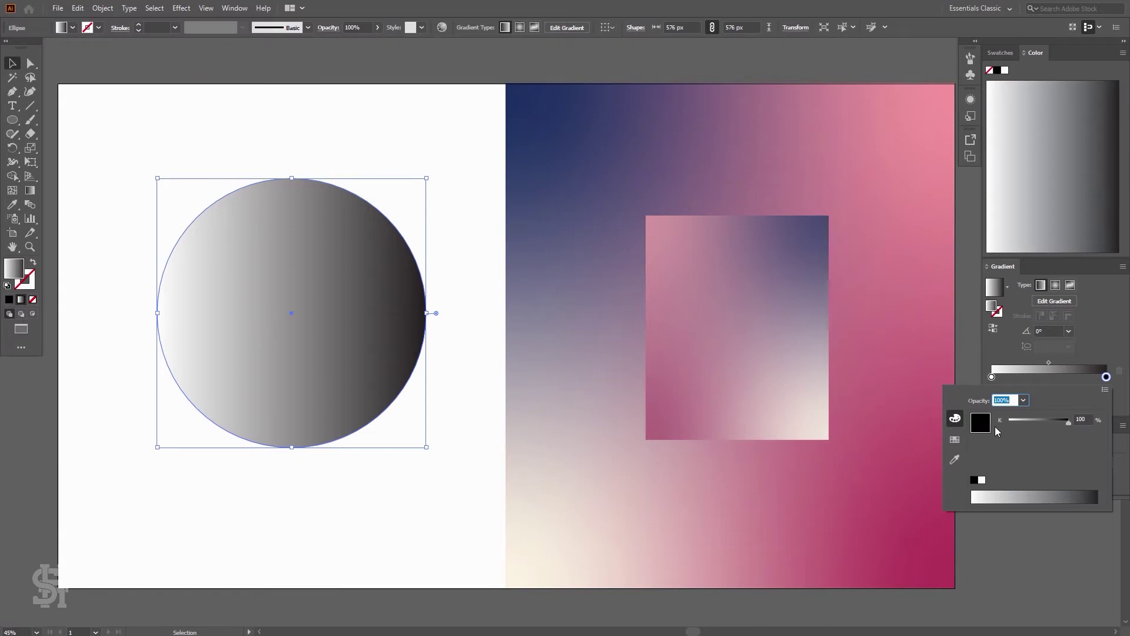
{"action": "left_click", "coordinate": [1067, 373]}
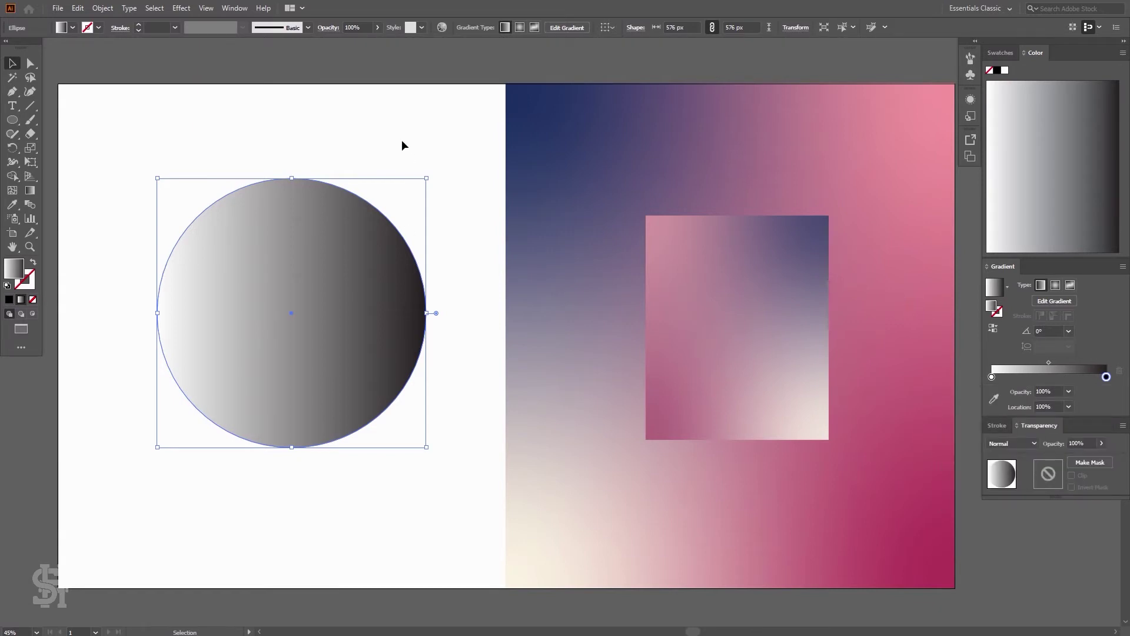
{"action": "key", "text": "a"}
{"action": "key", "text": "ctrl+z"}
{"action": "key", "text": "v"}
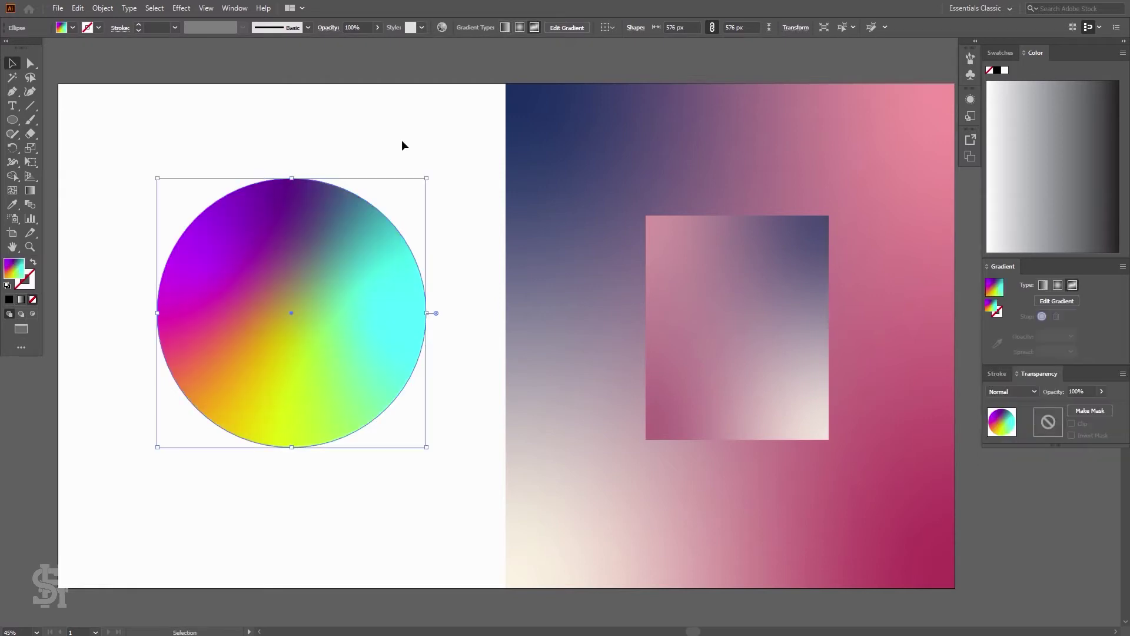
{"action": "left_click", "coordinate": [402, 138]}
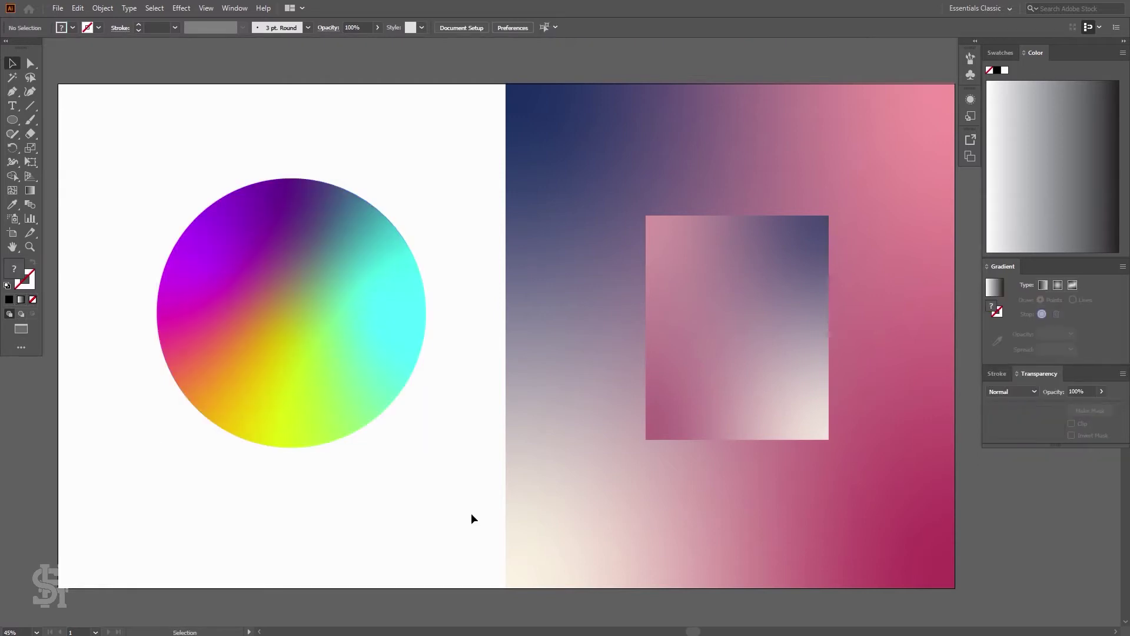
Step: Select the circle for gradient editing, set the freeform drawing mode to Lines, and delete its cyan stop
{"action": "left_click", "coordinate": [277, 253]}
{"action": "left_click", "coordinate": [30, 190]}
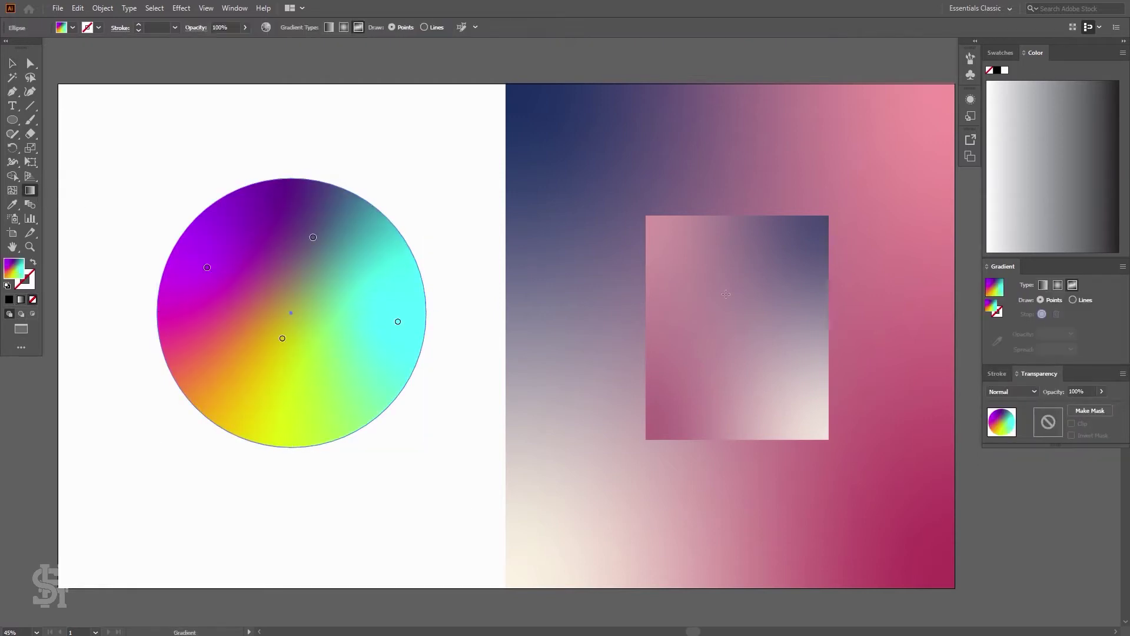
{"action": "left_click", "coordinate": [1072, 299]}
{"action": "left_click", "coordinate": [398, 324]}
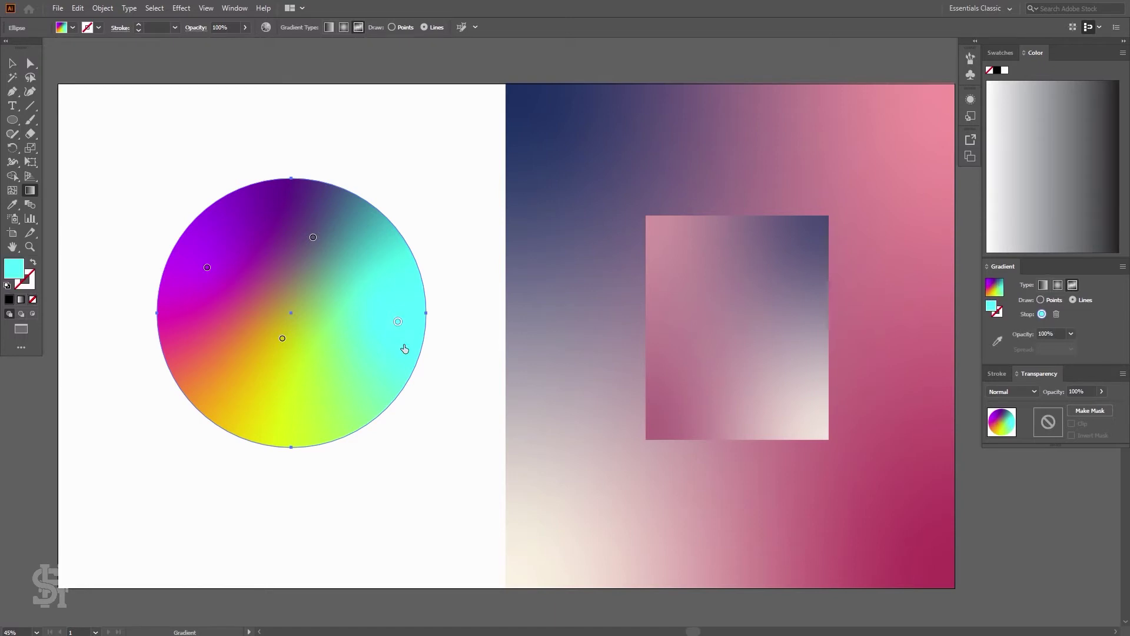
{"action": "key", "text": "Delete"}
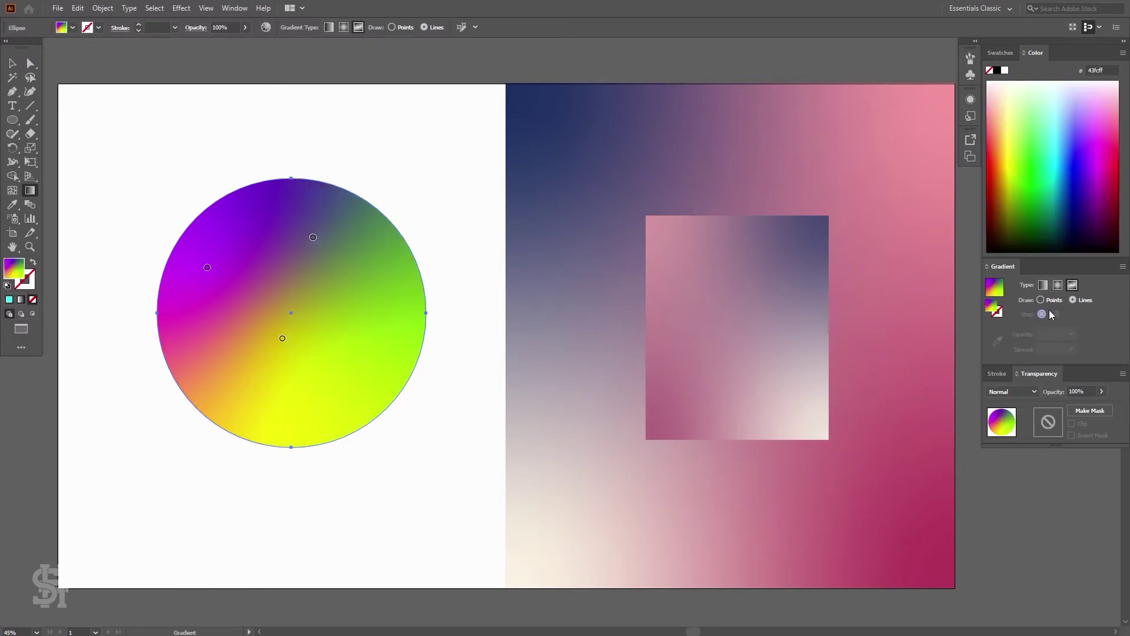
Step: Set the freeform drawing mode to Points and delete the circle's dark yellow and upper dark stops
{"action": "left_click", "coordinate": [1040, 300]}
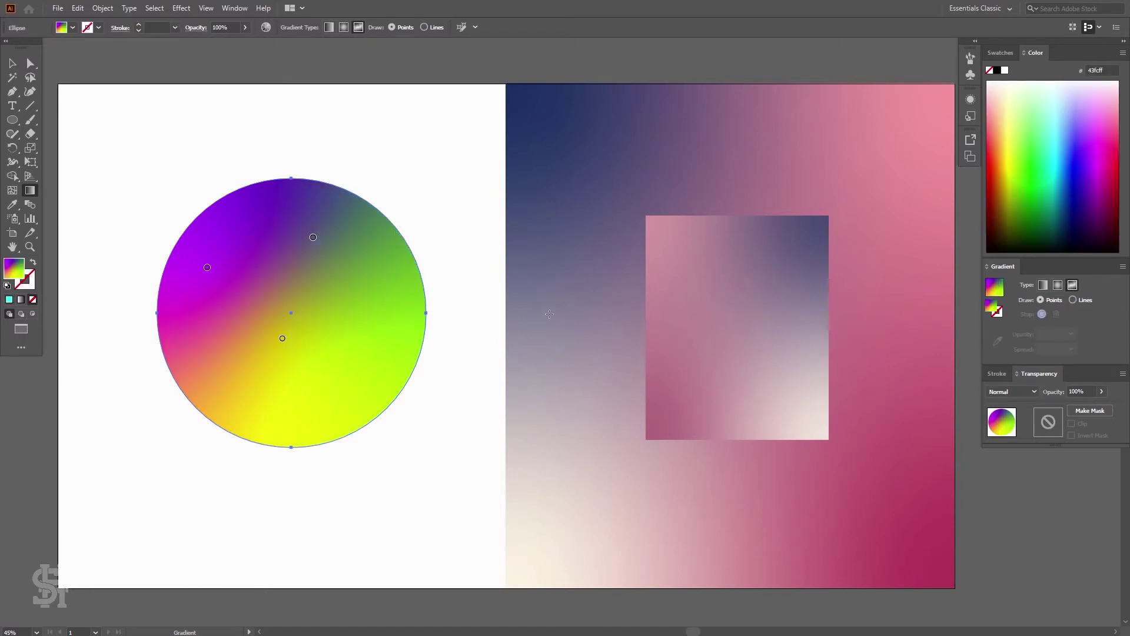
{"action": "left_click", "coordinate": [283, 338]}
{"action": "key", "text": "Delete"}
{"action": "left_click", "coordinate": [313, 238]}
{"action": "key", "text": "Delete"}
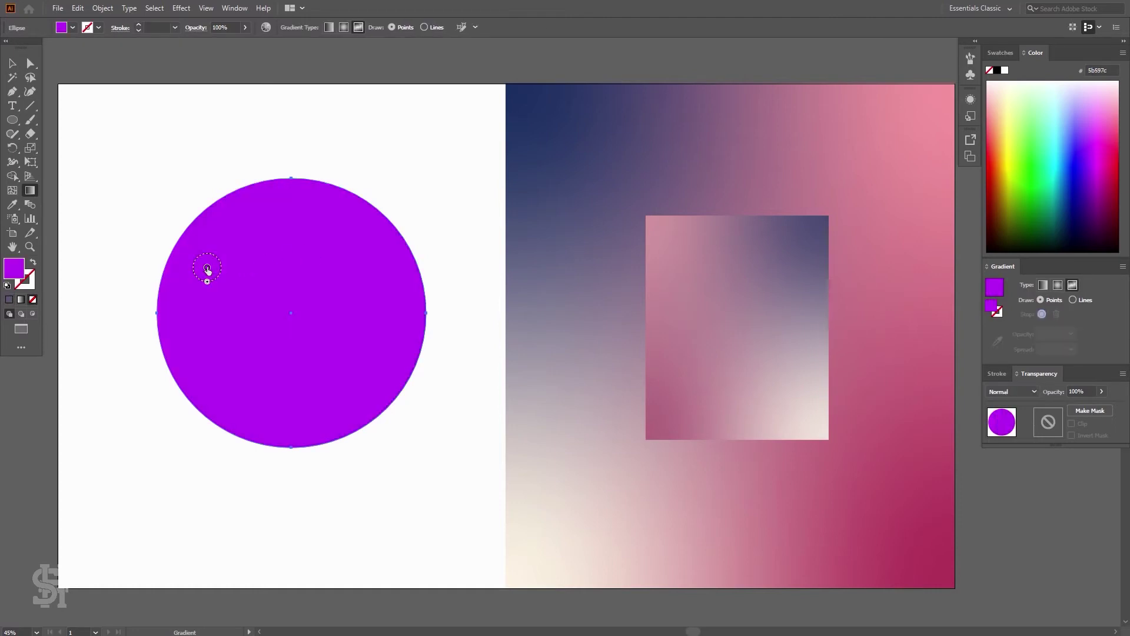
Step: Try removing the circle's last purple stop, reapply the freeform gradient in Lines mode, and undo the stop's removal
{"action": "left_click", "coordinate": [207, 275]}
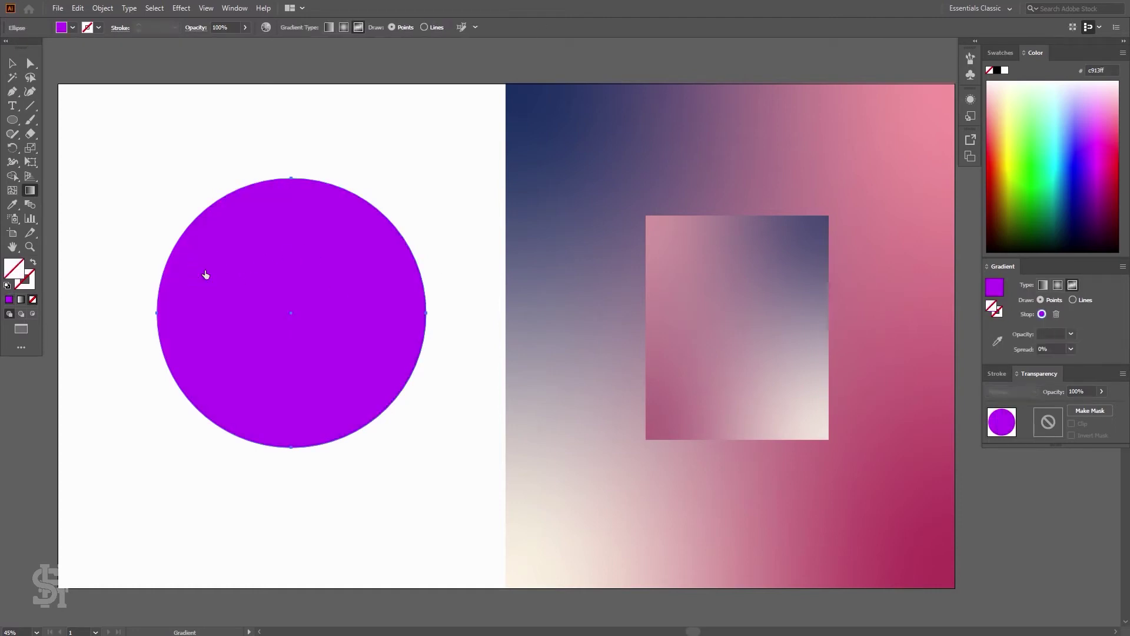
{"action": "key", "text": "Delete"}
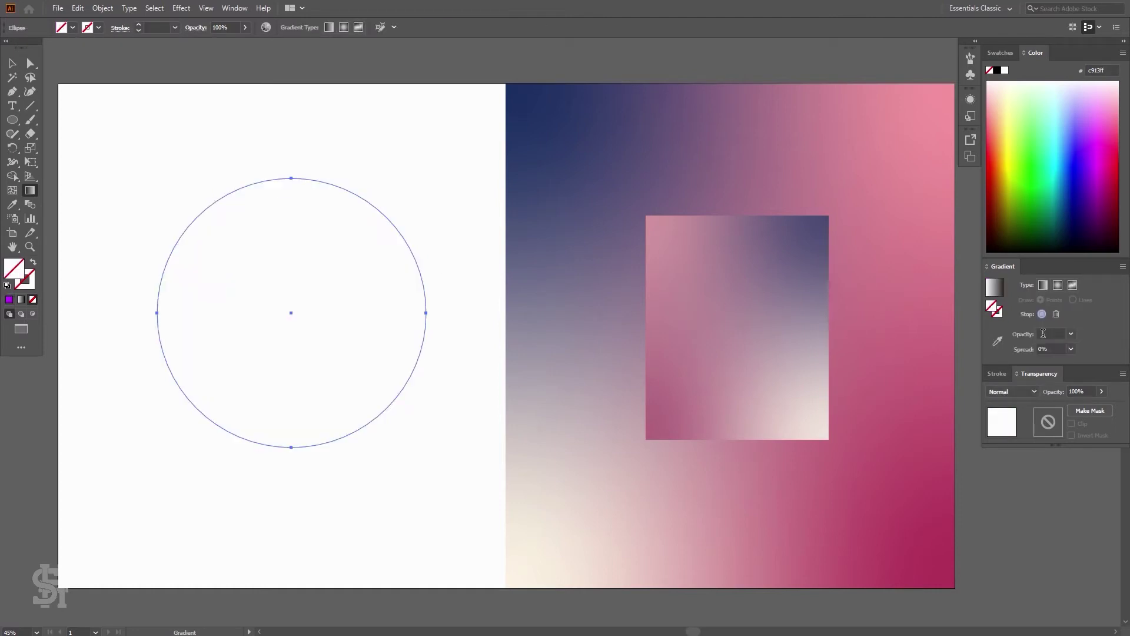
{"action": "left_click", "coordinate": [1072, 289]}
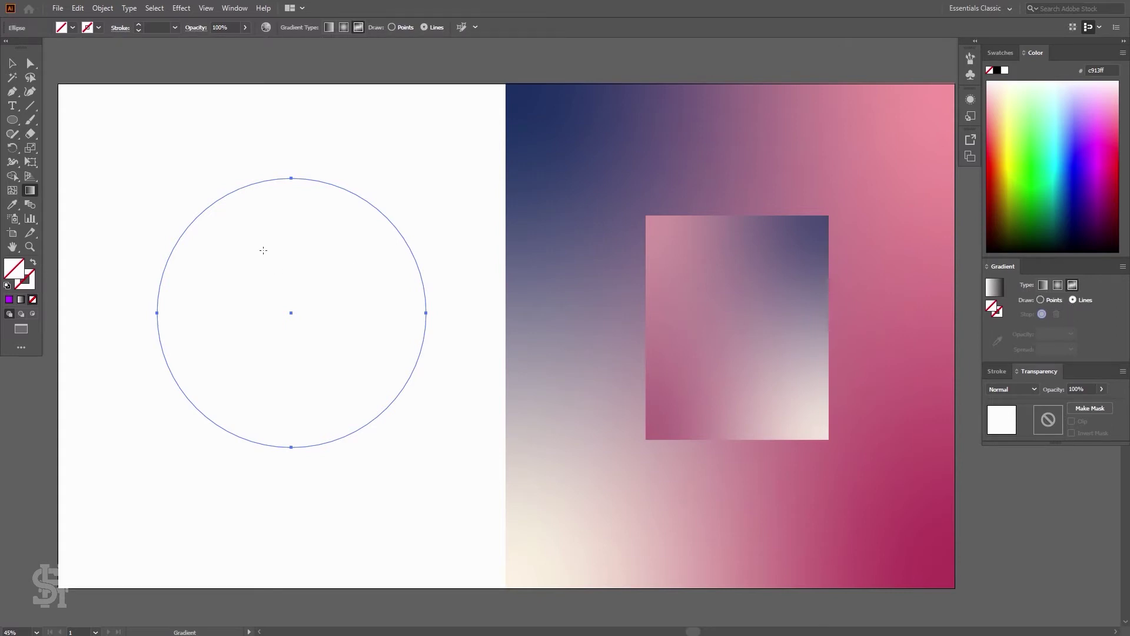
{"action": "key", "text": "ctrl+z"}
{"action": "key", "text": "ctrl+z"}
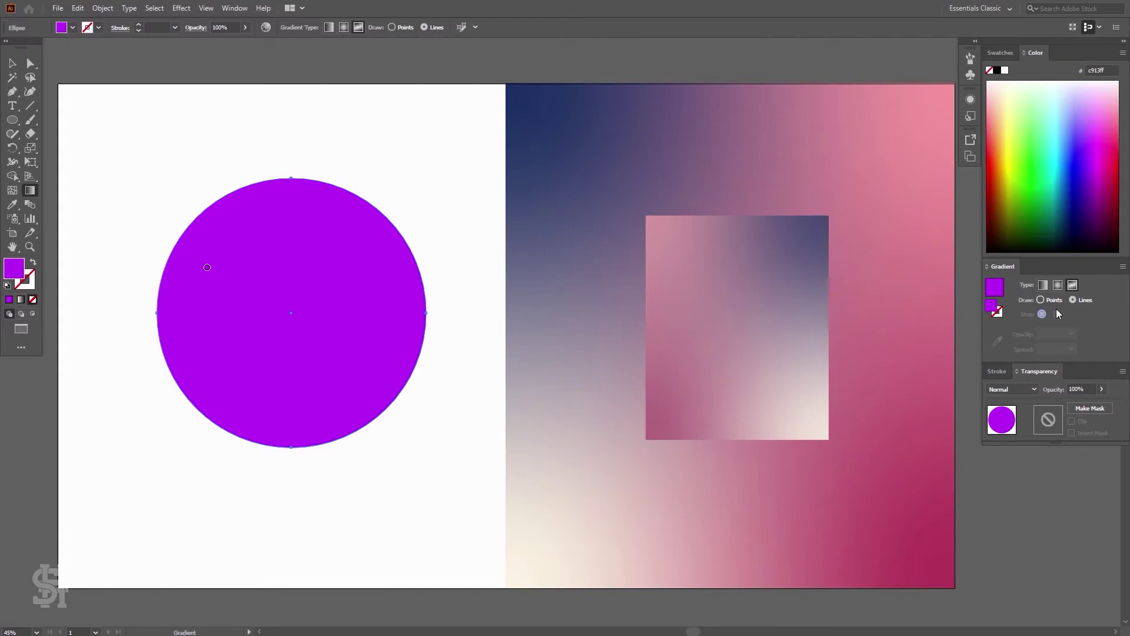
Step: Draw a closed freeform gradient line inside the circle with white stops at the upper left, lower right and lower left
{"action": "left_click", "coordinate": [259, 234]}
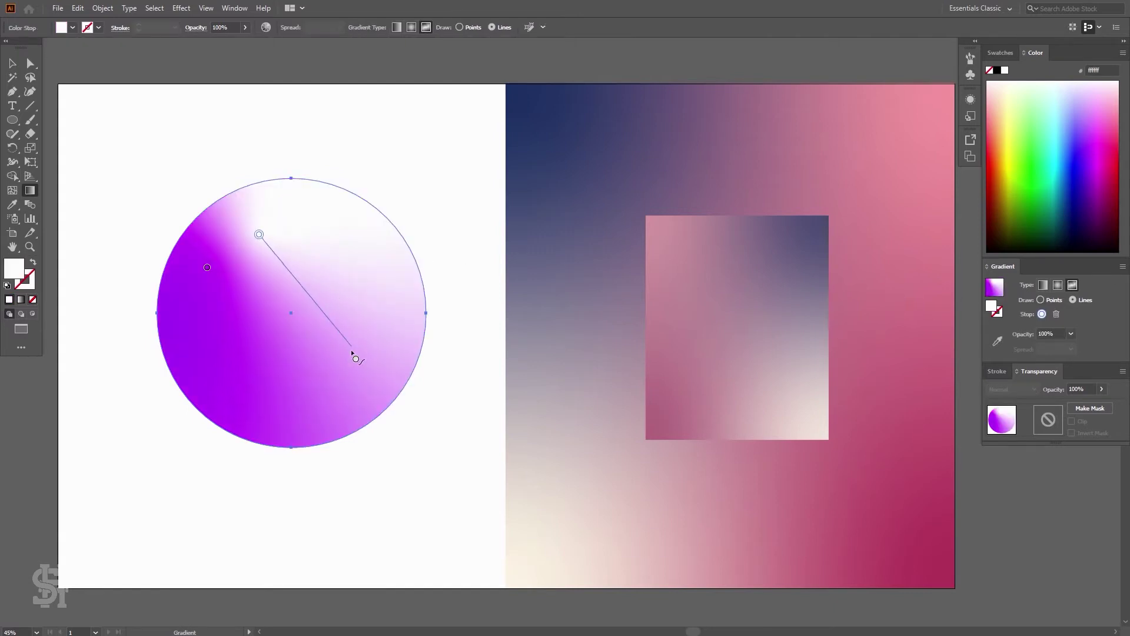
{"action": "left_click", "coordinate": [360, 366]}
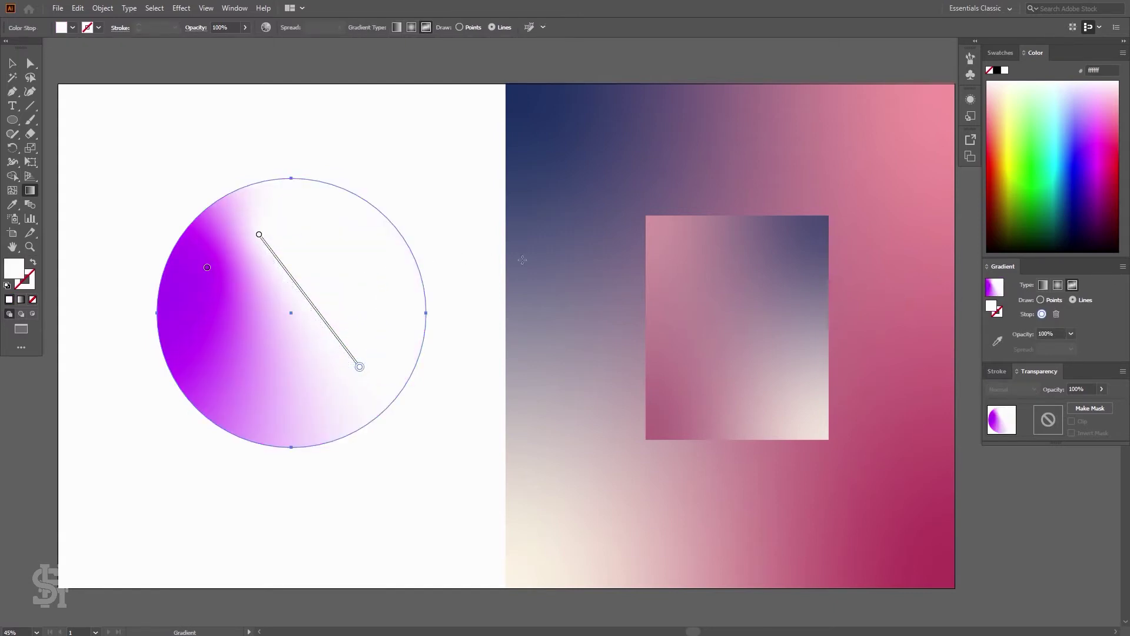
{"action": "left_click", "coordinate": [245, 379]}
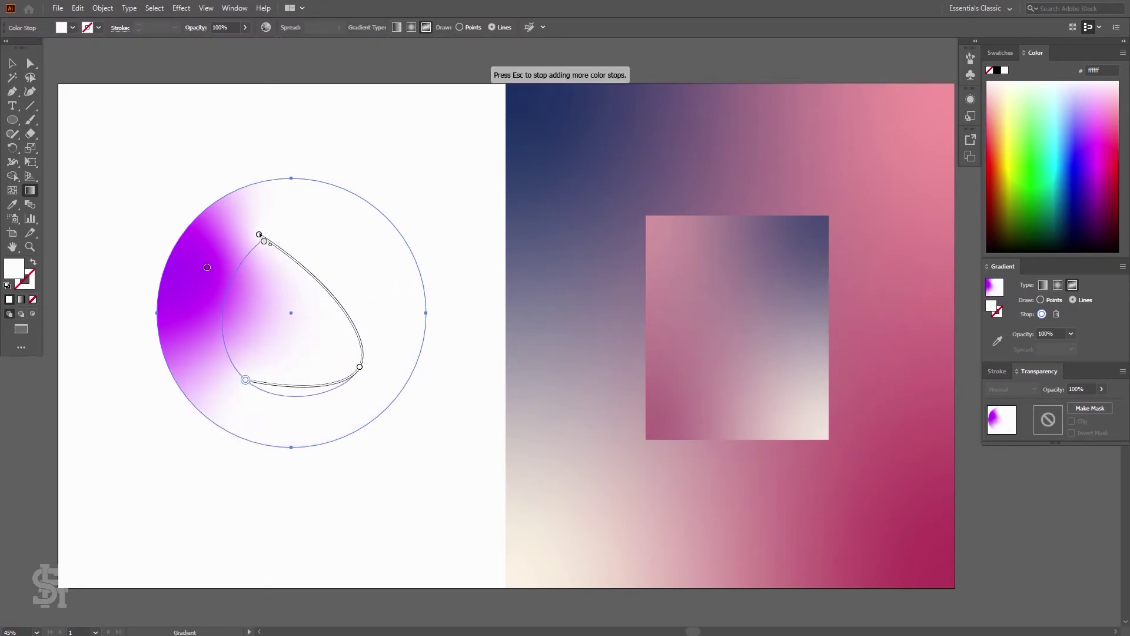
{"action": "left_click", "coordinate": [259, 234]}
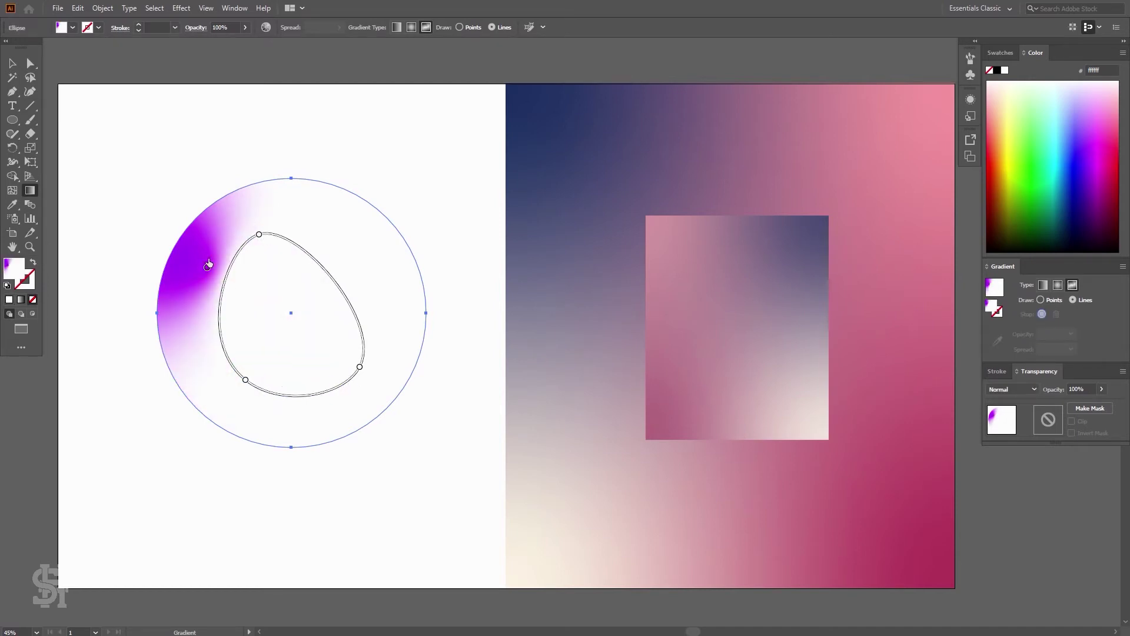
Step: Reshape the closed gradient line by moving its upper stop right near the circle's top and its lower-right stop slightly down
{"action": "left_click_drag", "start_coordinate": [259, 235], "coordinate": [313, 215]}
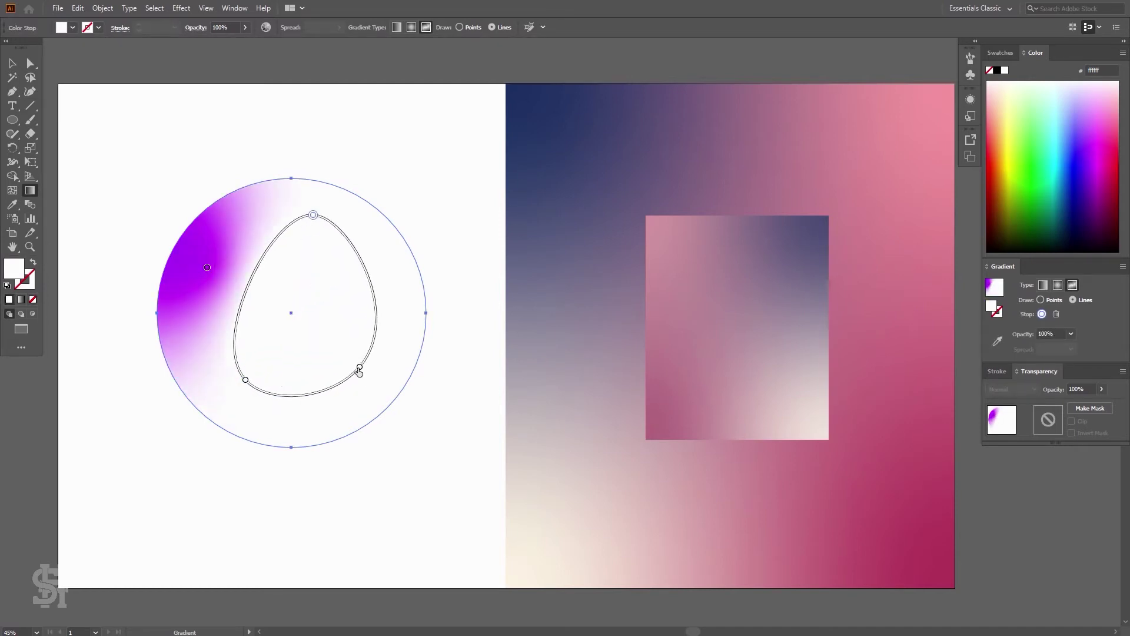
{"action": "left_click_drag", "start_coordinate": [360, 366], "coordinate": [365, 382]}
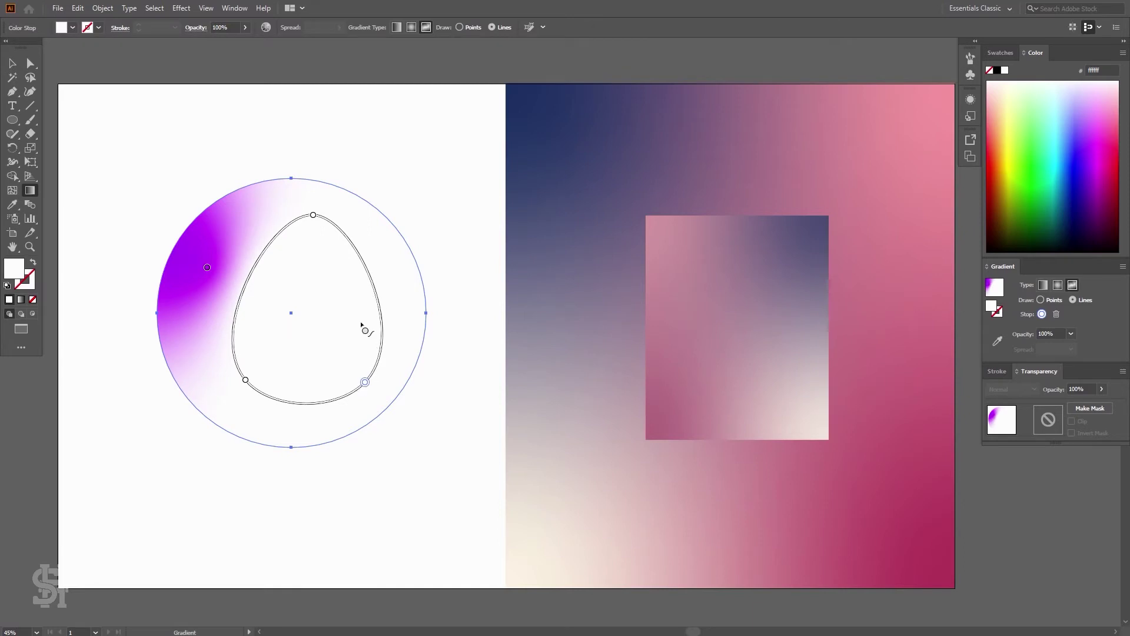
{"action": "left_click_drag", "start_coordinate": [314, 215], "coordinate": [314, 225]}
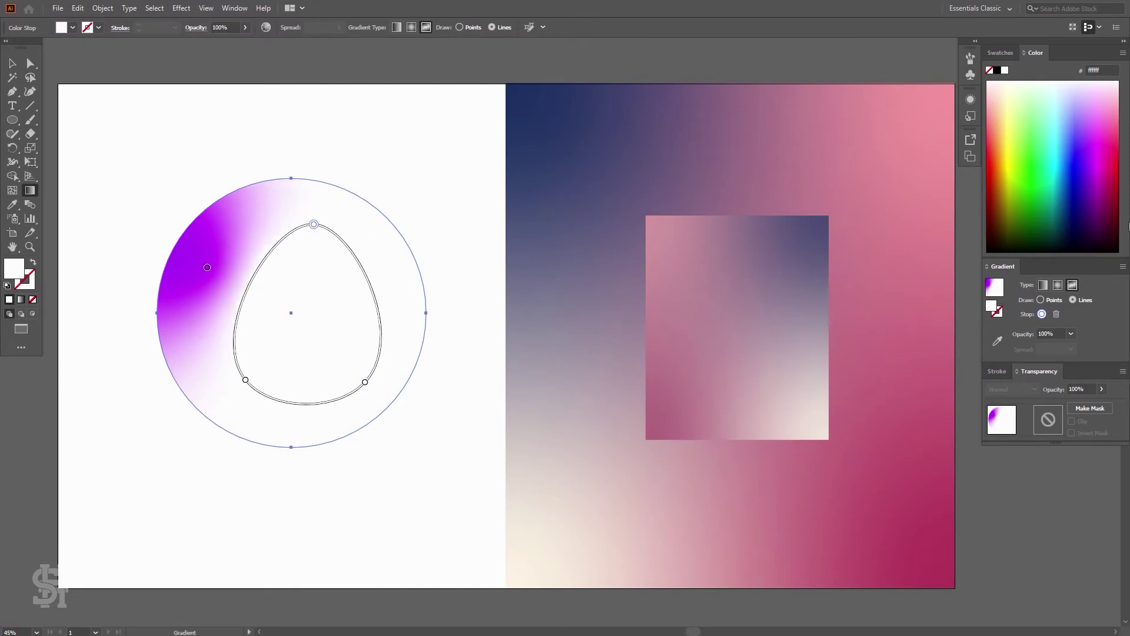
Step: Colour the gradient line's top stop pinkish red (ff146c)
{"action": "left_click", "coordinate": [1109, 160]}
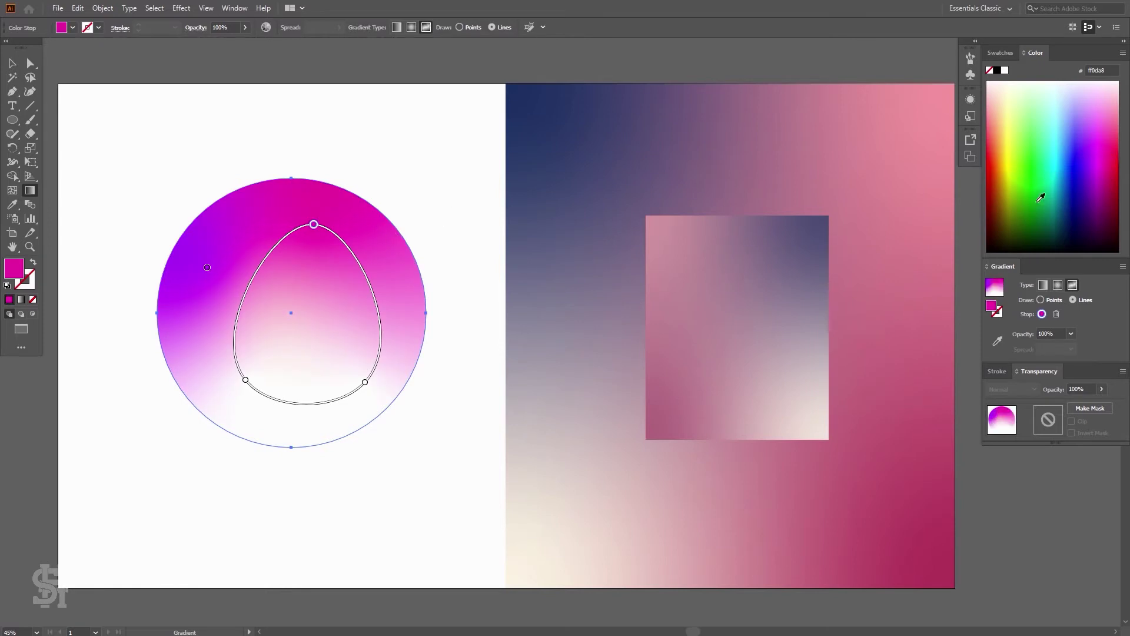
{"action": "left_click", "coordinate": [1106, 166]}
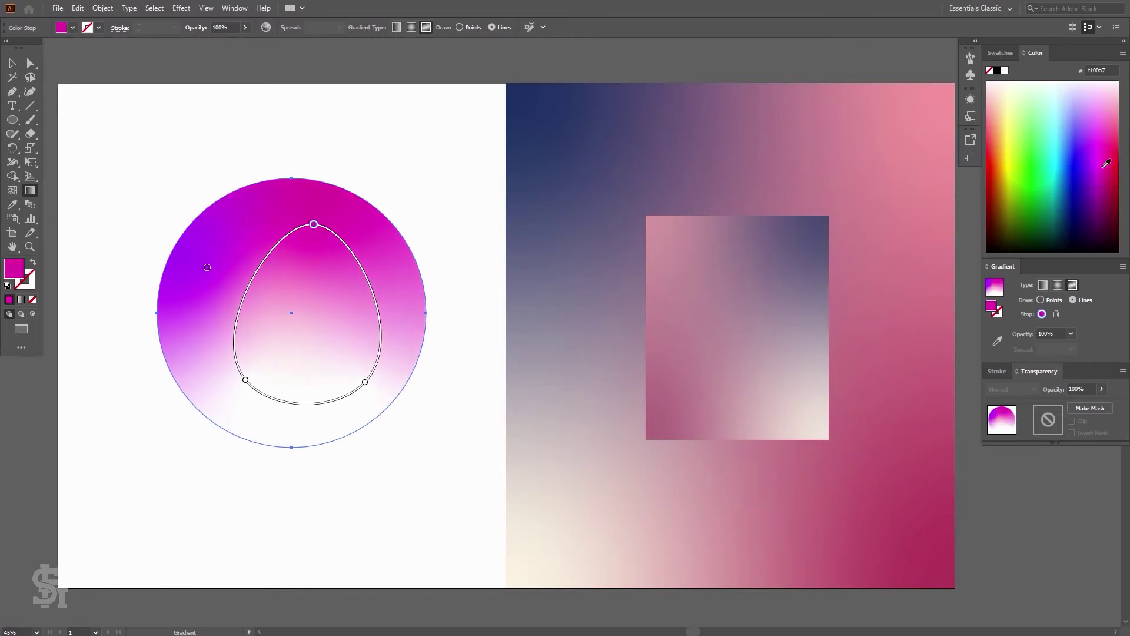
{"action": "left_click", "coordinate": [1109, 156]}
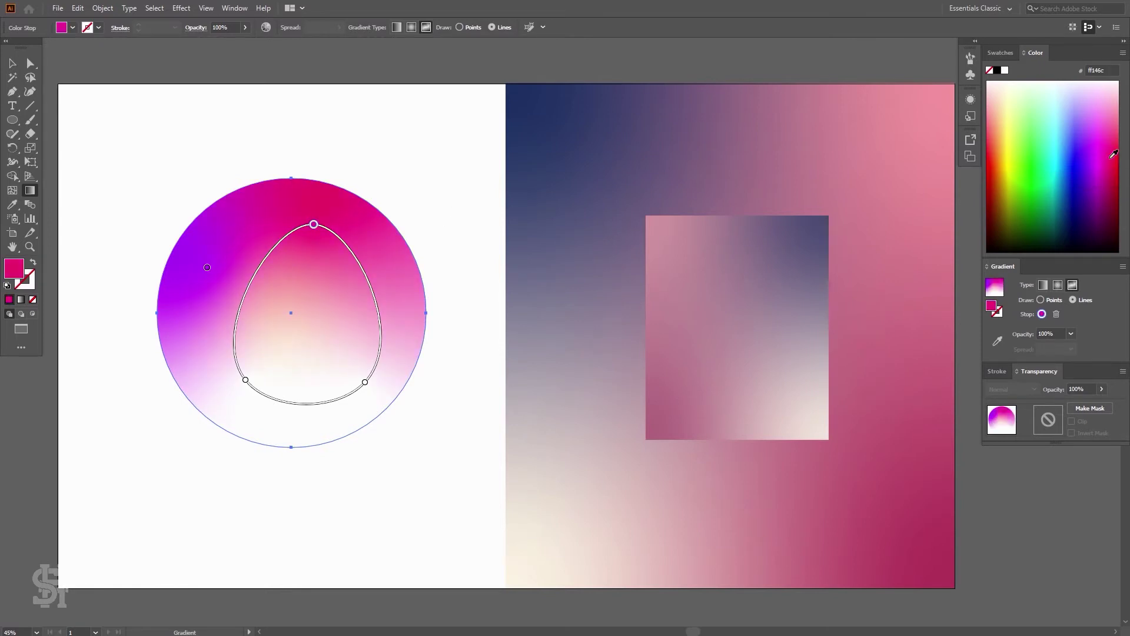
Step: Move the gradient line's lower-right stop slightly outward and colour it cyan, and colour the lower-left stop pale cyan (d8fcff)
{"action": "left_click_drag", "start_coordinate": [365, 382], "coordinate": [372, 379]}
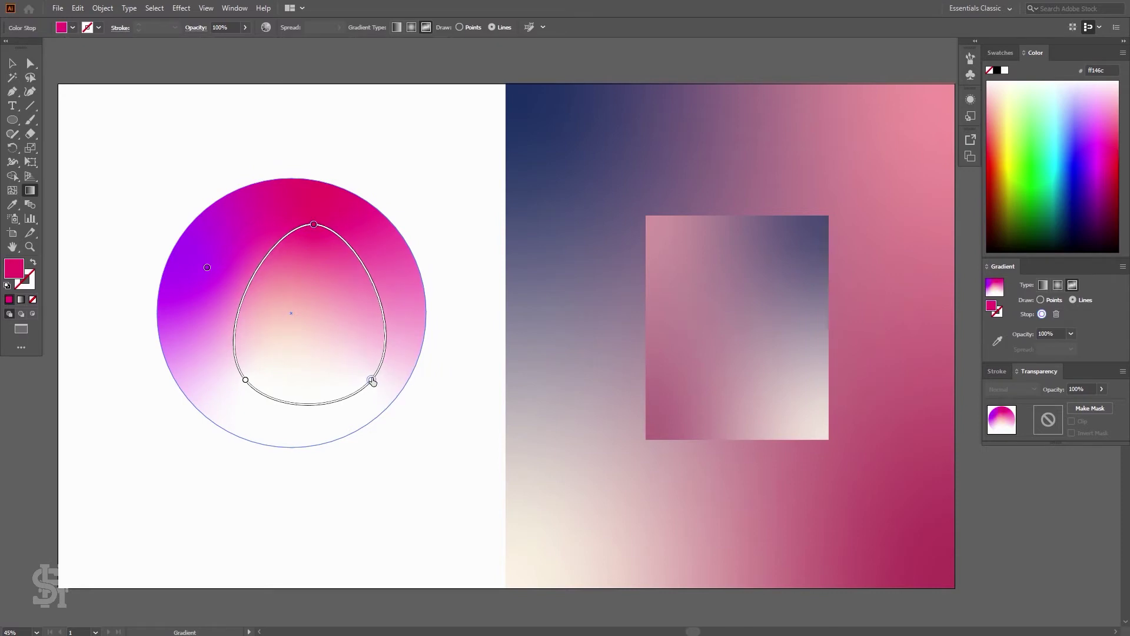
{"action": "left_click", "coordinate": [1057, 133]}
{"action": "left_click", "coordinate": [246, 380]}
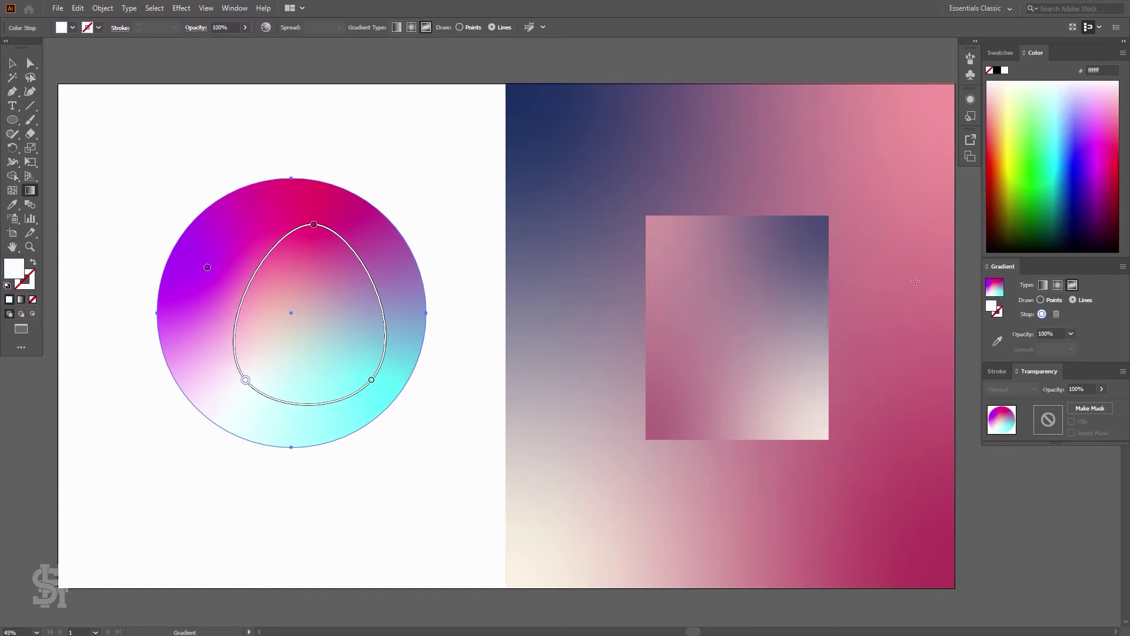
{"action": "left_click", "coordinate": [1055, 129]}
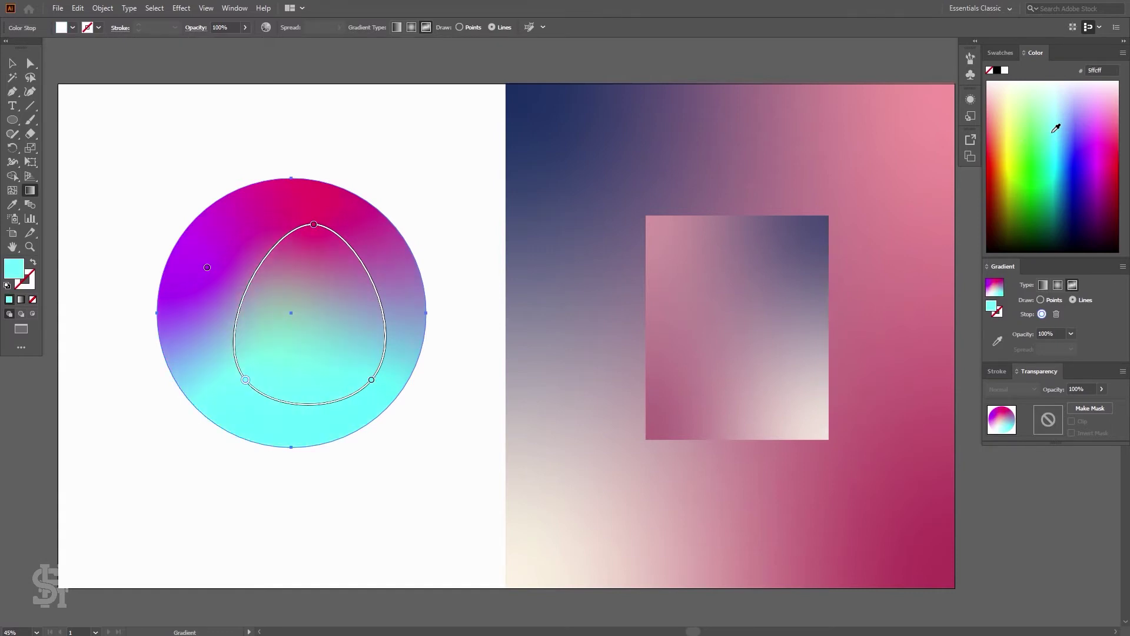
{"action": "left_click_drag", "start_coordinate": [1056, 115], "coordinate": [1057, 87]}
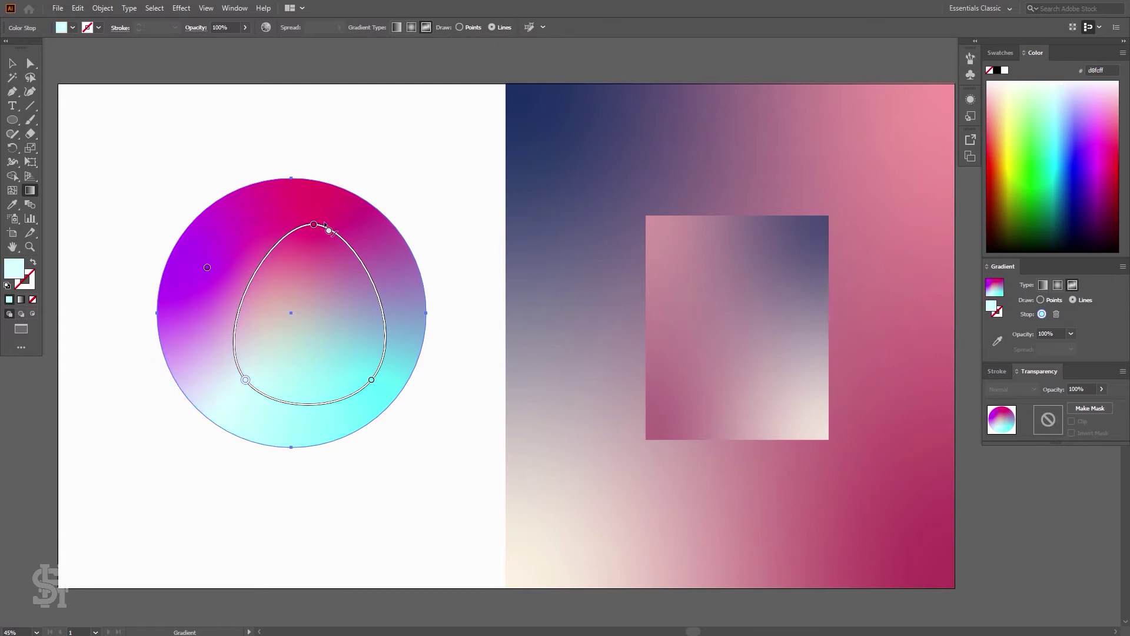
Step: Move the gradient line's pinkish red top stop slightly down and its cyan stop up toward the circle's right edge
{"action": "left_click_drag", "start_coordinate": [313, 227], "coordinate": [313, 239]}
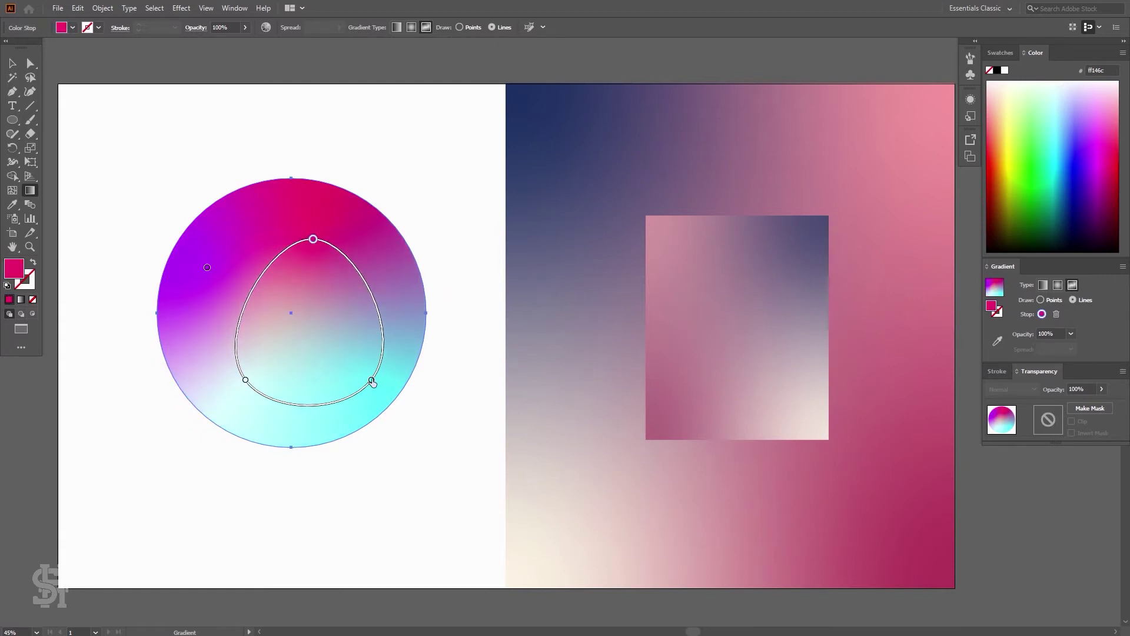
{"action": "left_click_drag", "start_coordinate": [372, 383], "coordinate": [406, 334]}
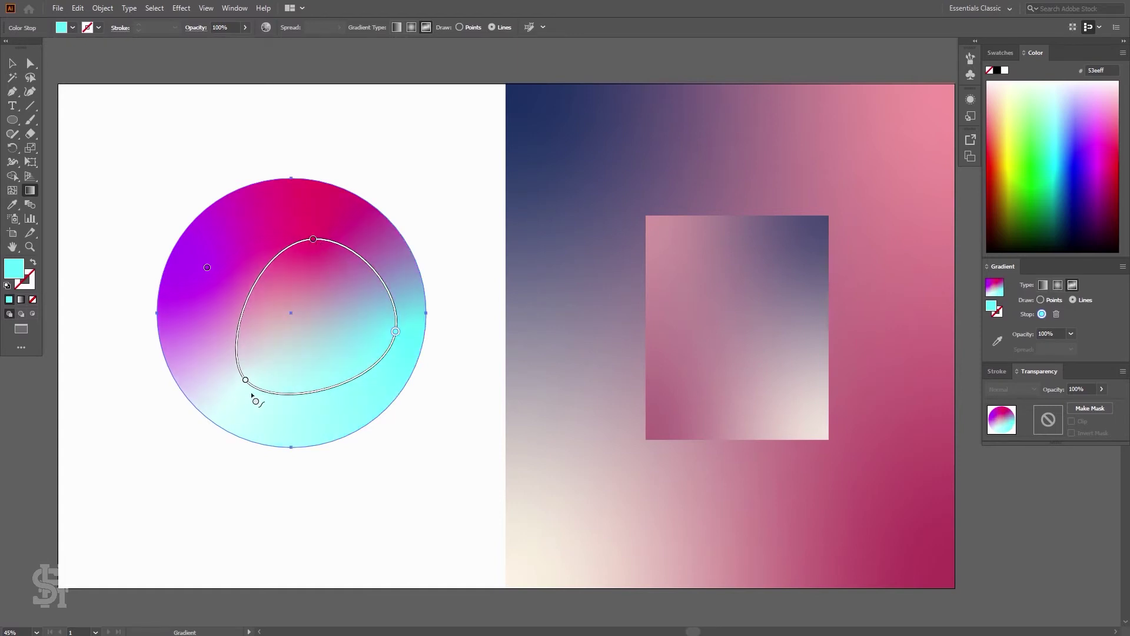
Step: Move the gradient line's pale cyan stop toward the circle's lower-left edge, its cyan stop inward and its pinkish red stop slightly left
{"action": "left_click_drag", "start_coordinate": [245, 383], "coordinate": [202, 393]}
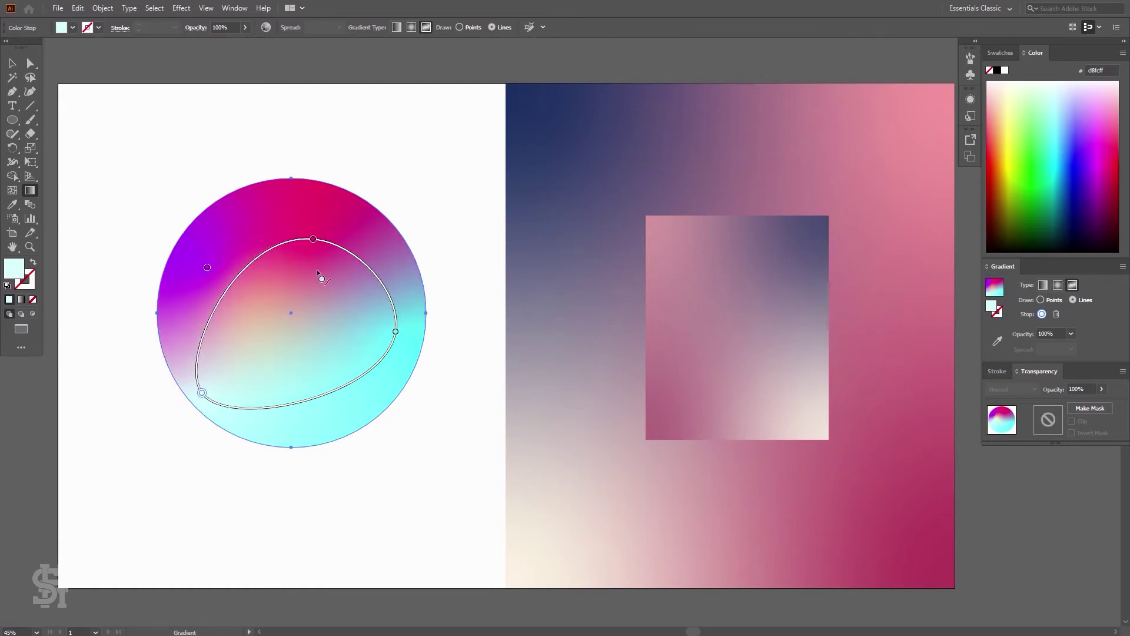
{"action": "left_click_drag", "start_coordinate": [398, 335], "coordinate": [355, 357]}
{"action": "left_click", "coordinate": [226, 279]}
{"action": "mouse_move", "coordinate": [312, 241]}
{"action": "left_mouse_down"}
{"action": "mouse_move", "coordinate": [319, 301]}
{"action": "mouse_move", "coordinate": [293, 321]}
{"action": "mouse_move", "coordinate": [325, 232]}
{"action": "mouse_move", "coordinate": [299, 242]}
{"action": "left_mouse_up"}
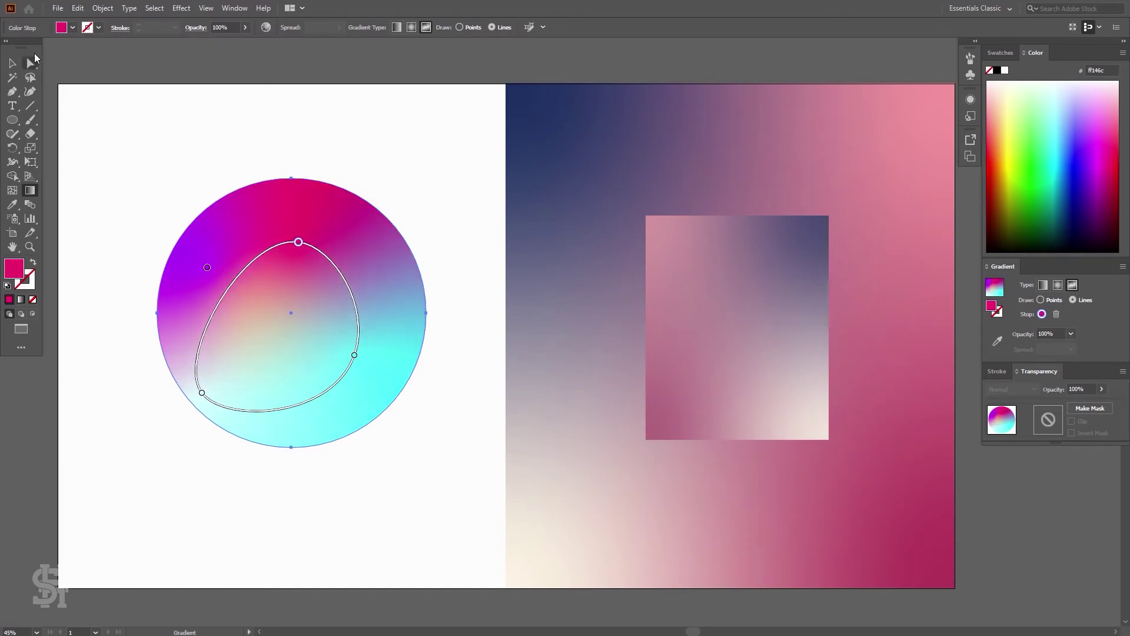
{"action": "key", "text": "v"}
{"action": "left_click", "coordinate": [166, 113]}
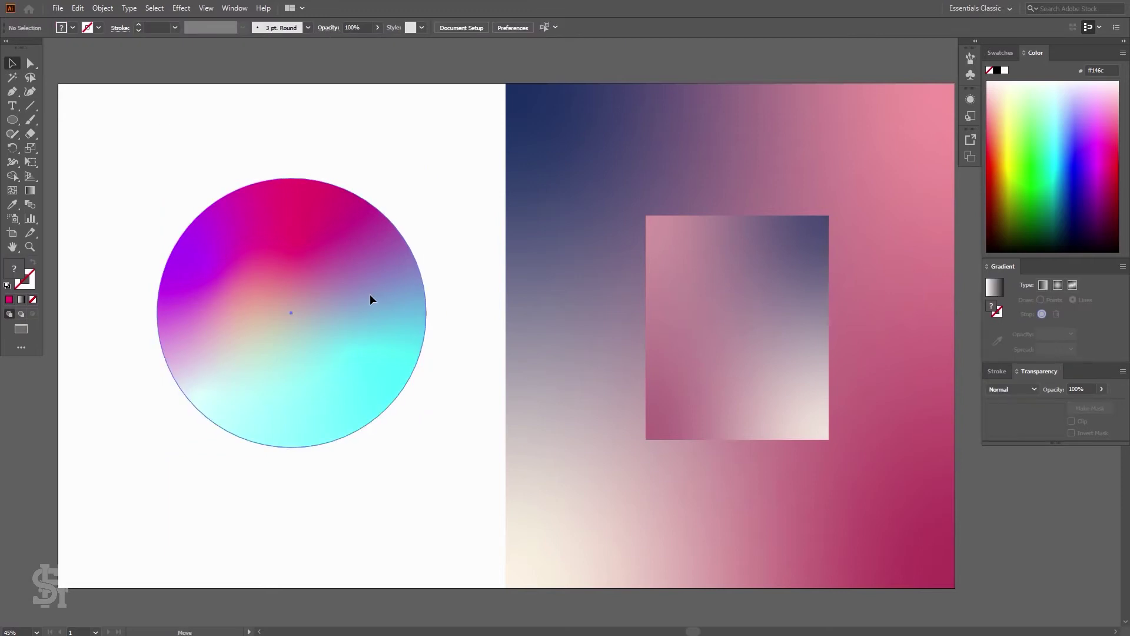
Step: Shift the circle slightly down and left, and reposition its gradient line's three stops so the line sits more centrally in the circle
{"action": "left_click_drag", "start_coordinate": [370, 300], "coordinate": [363, 315]}
{"action": "left_click", "coordinate": [450, 230]}
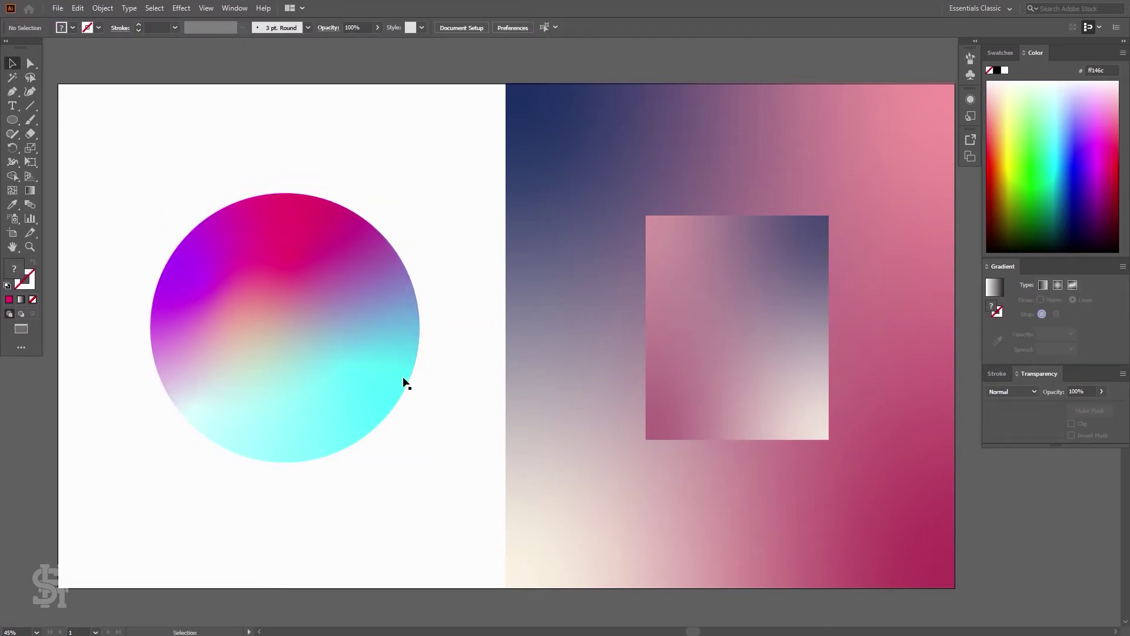
{"action": "left_click", "coordinate": [260, 270]}
{"action": "key", "text": "g"}
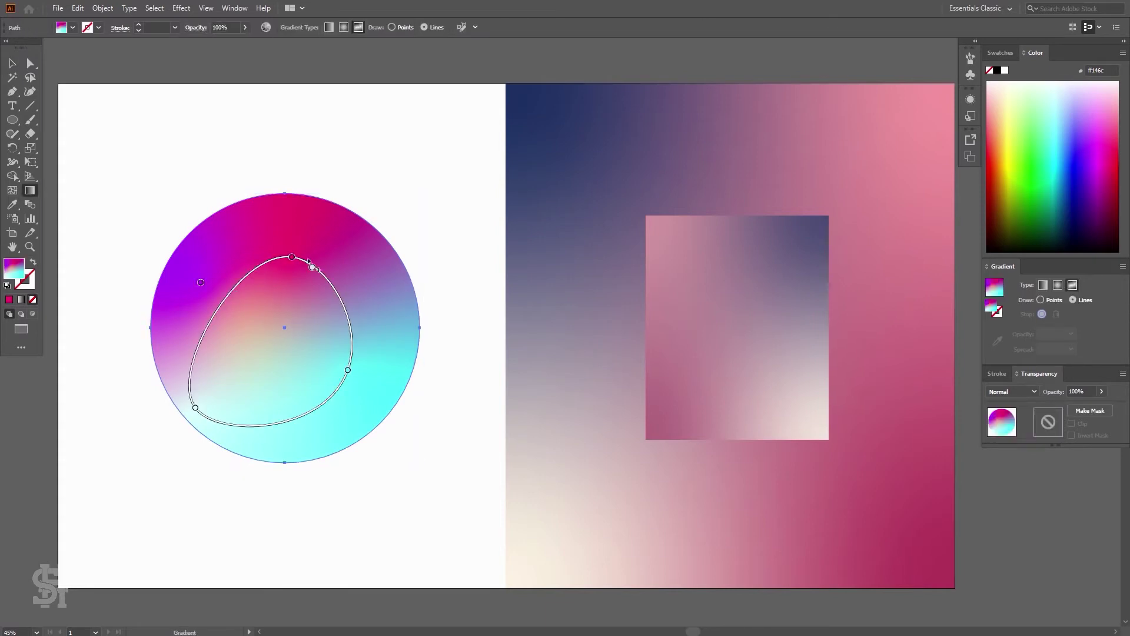
{"action": "left_click_drag", "start_coordinate": [293, 261], "coordinate": [320, 252]}
{"action": "left_click_drag", "start_coordinate": [195, 407], "coordinate": [210, 386]}
{"action": "left_click_drag", "start_coordinate": [312, 392], "coordinate": [357, 385]}
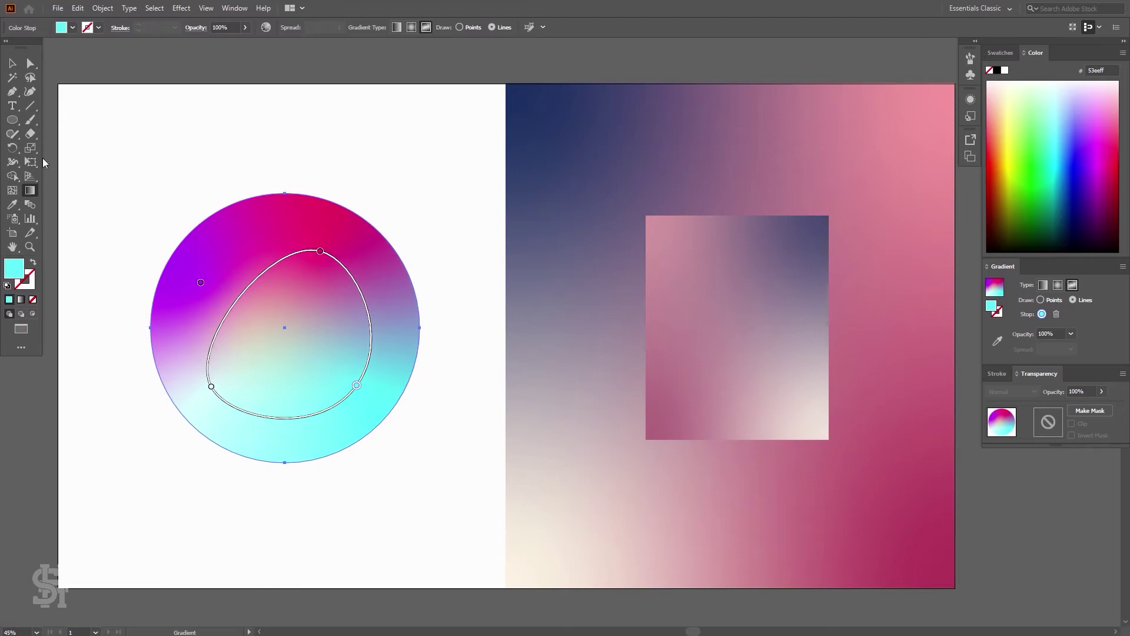
{"action": "left_click", "coordinate": [18, 65]}
{"action": "left_click", "coordinate": [374, 148]}
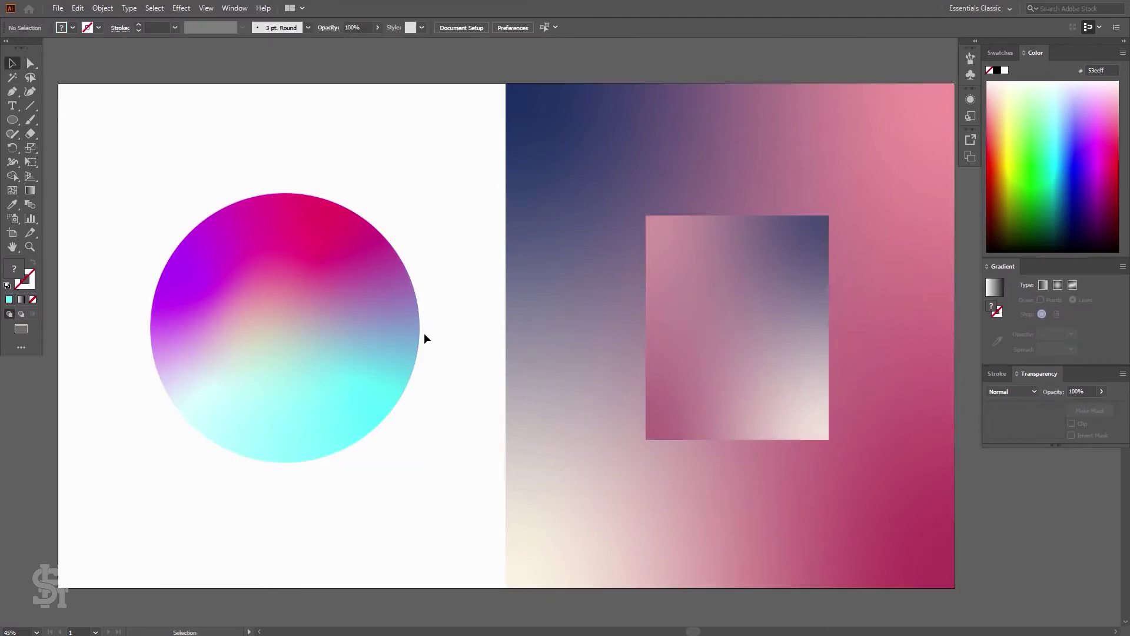
Step: Move the circle over the small rectangle on the gradient background, and paste the black monogram into the middle of the white area
{"action": "left_click_drag", "start_coordinate": [253, 338], "coordinate": [706, 337]}
{"action": "left_click", "coordinate": [304, 416]}
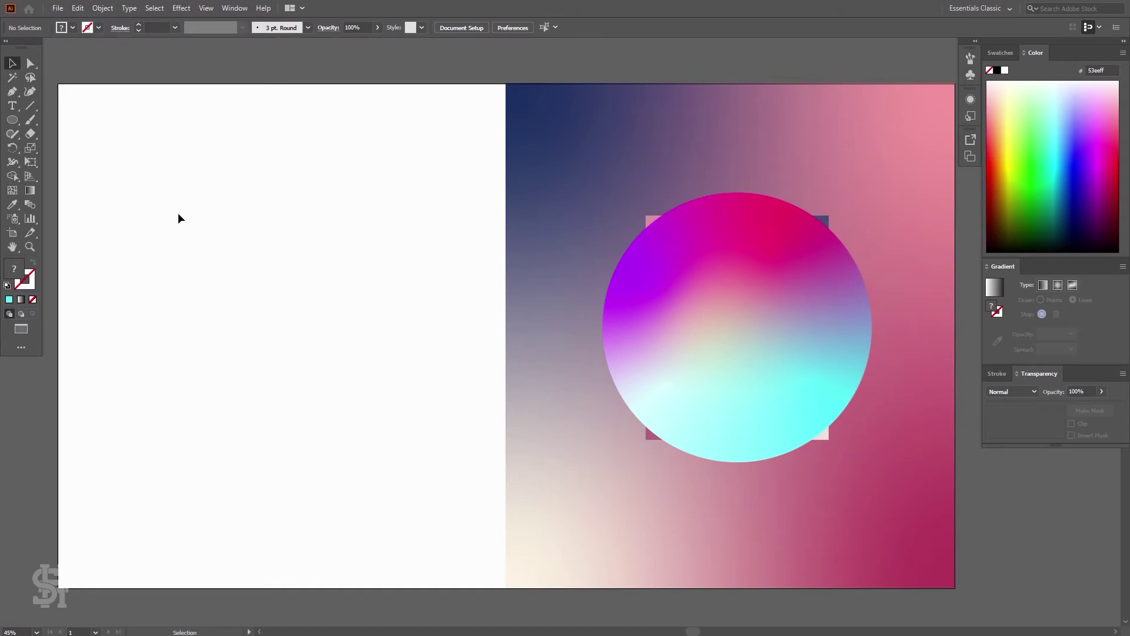
{"action": "key", "text": "ctrl+v"}
{"action": "left_click_drag", "start_coordinate": [500, 328], "coordinate": [235, 327]}
{"action": "left_click", "coordinate": [434, 274]}
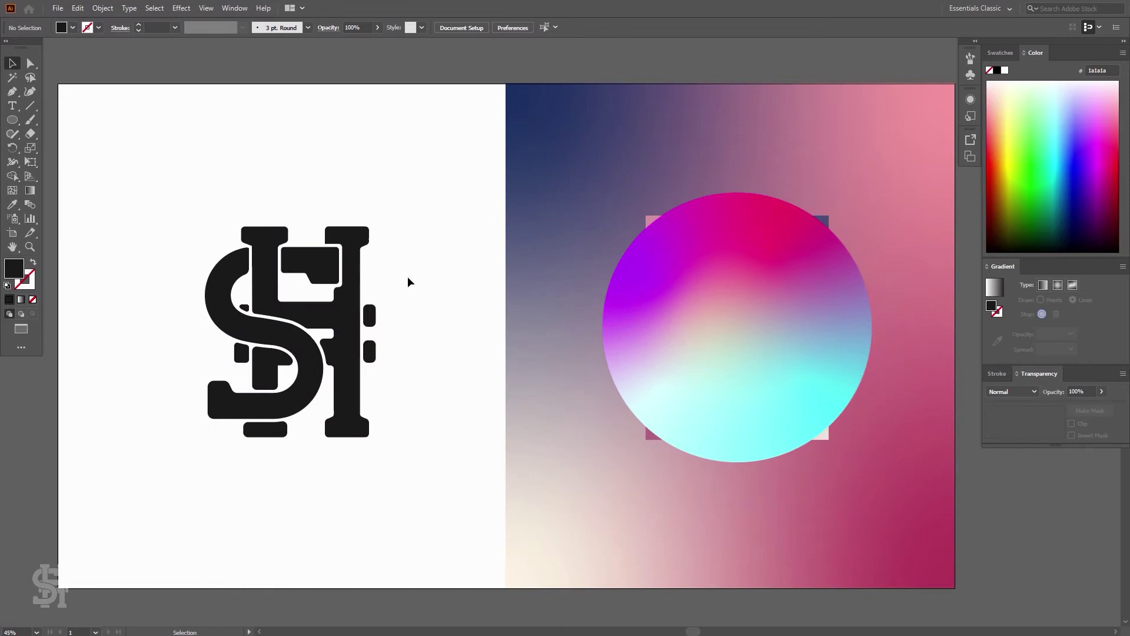
Step: Try to apply a freeform gradient to the grouped black monogram
{"action": "left_click", "coordinate": [349, 318]}
{"action": "left_click", "coordinate": [1073, 286]}
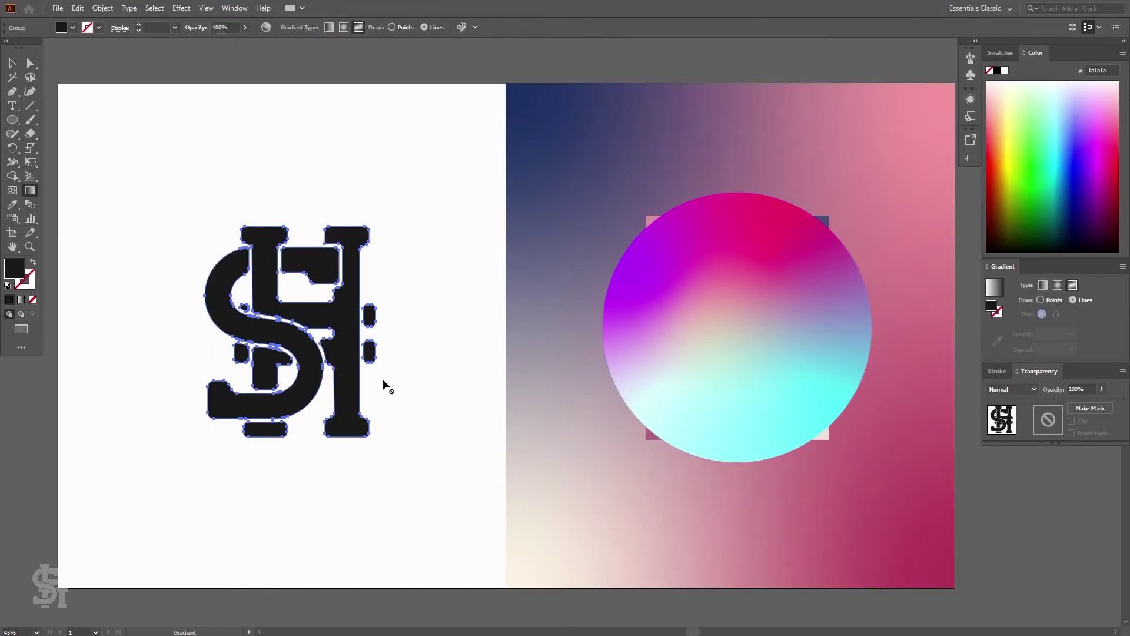
{"action": "left_click", "coordinate": [11, 63]}
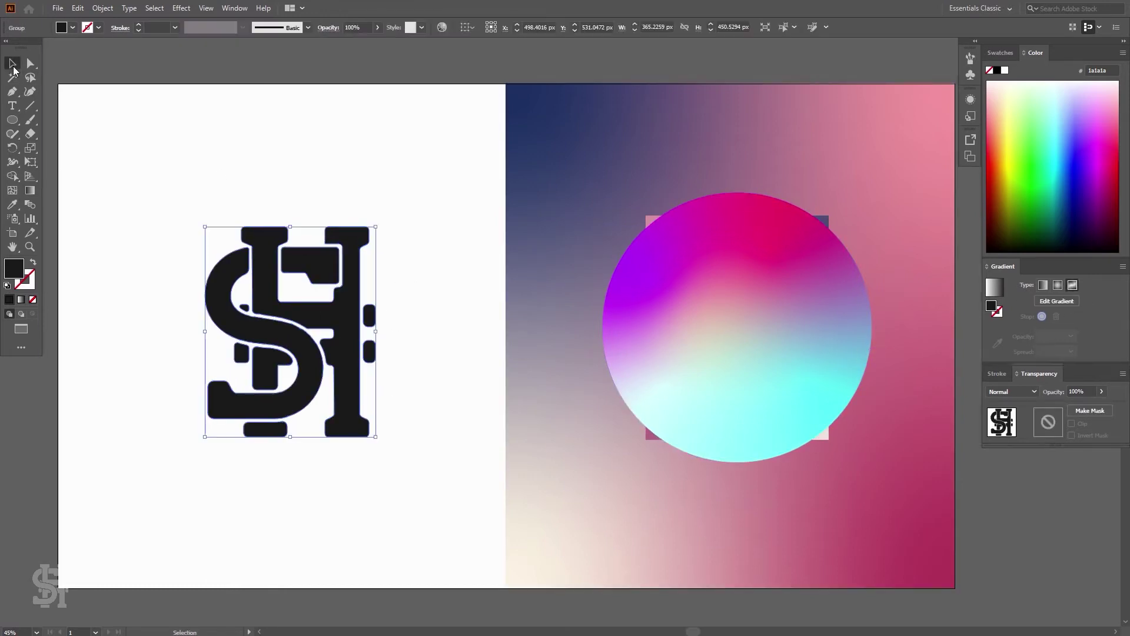
{"action": "left_click", "coordinate": [153, 200]}
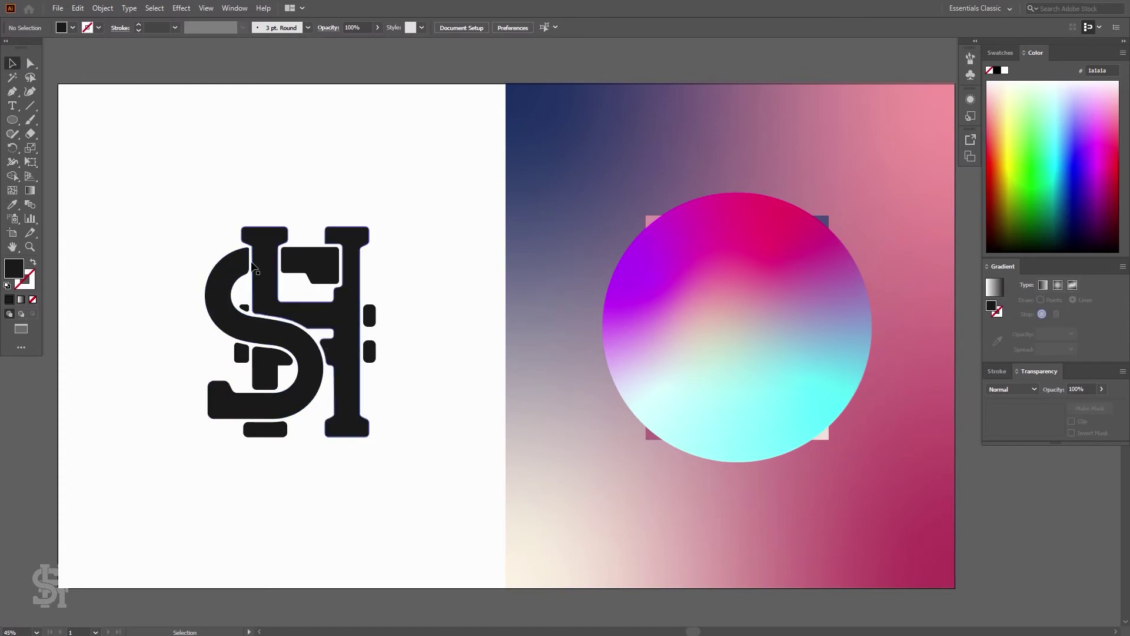
Step: Fill the grouped monogram with a white-to-black linear gradient and redraw it diagonally from upper left to lower right
{"action": "left_click", "coordinate": [328, 328]}
{"action": "left_click", "coordinate": [1044, 288]}
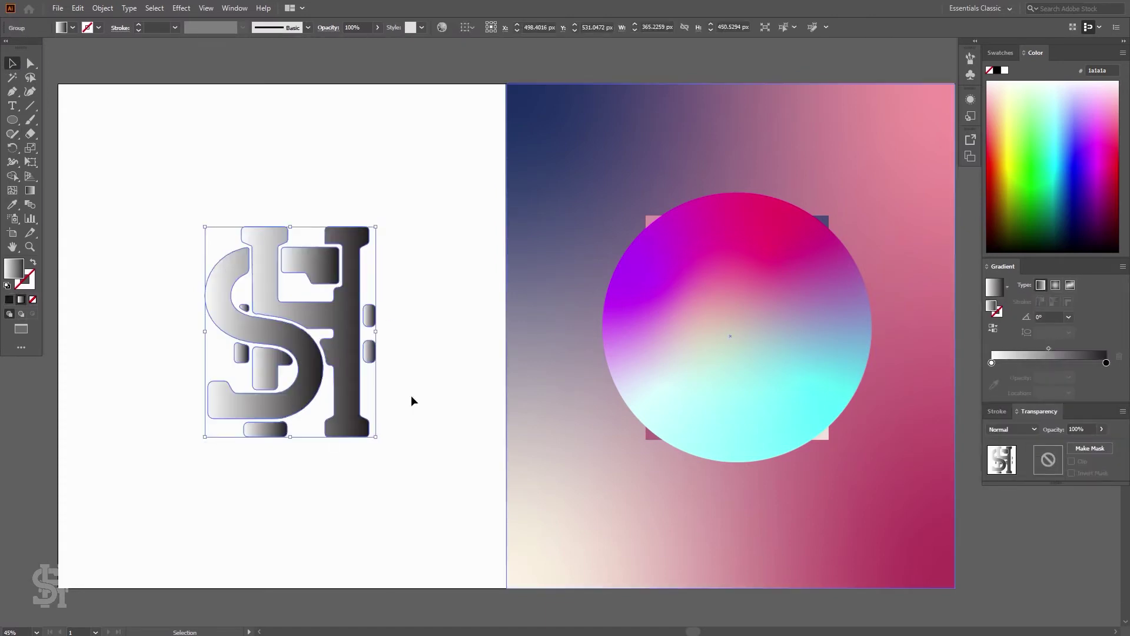
{"action": "key", "text": "g"}
{"action": "left_click_drag", "start_coordinate": [68, 213], "coordinate": [416, 474]}
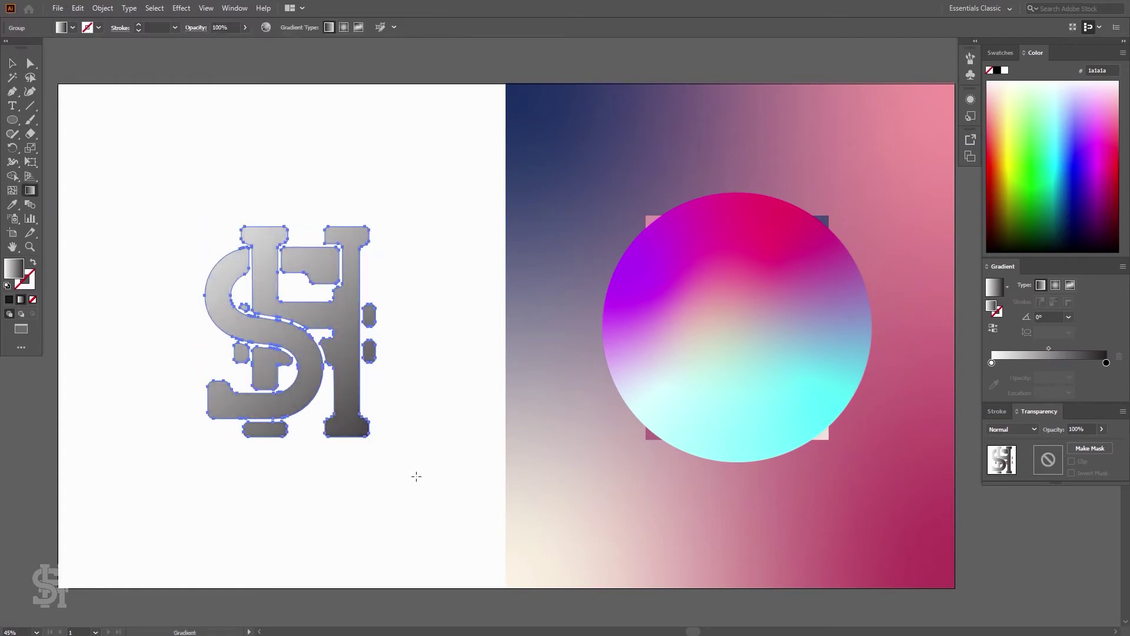
Step: Try to colour the monogram gradient's black end stop with a pink swatch, and reapply the linear gradient
{"action": "left_click", "coordinate": [1107, 362]}
{"action": "double_click", "coordinate": [1107, 363]}
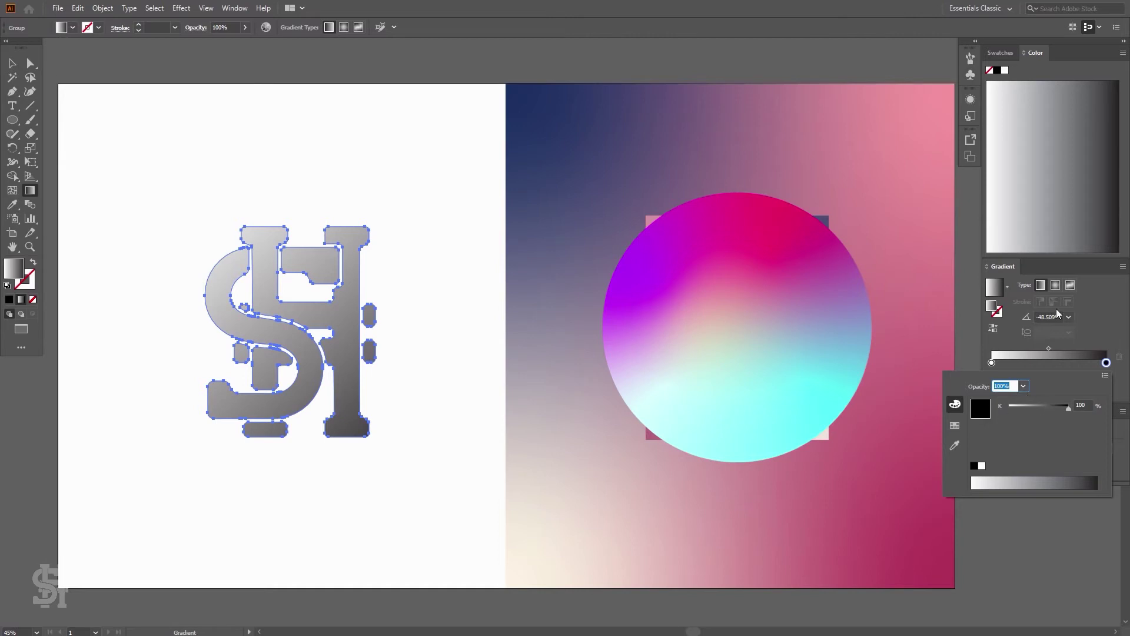
{"action": "key", "text": "Escape"}
{"action": "left_click", "coordinate": [1000, 53]}
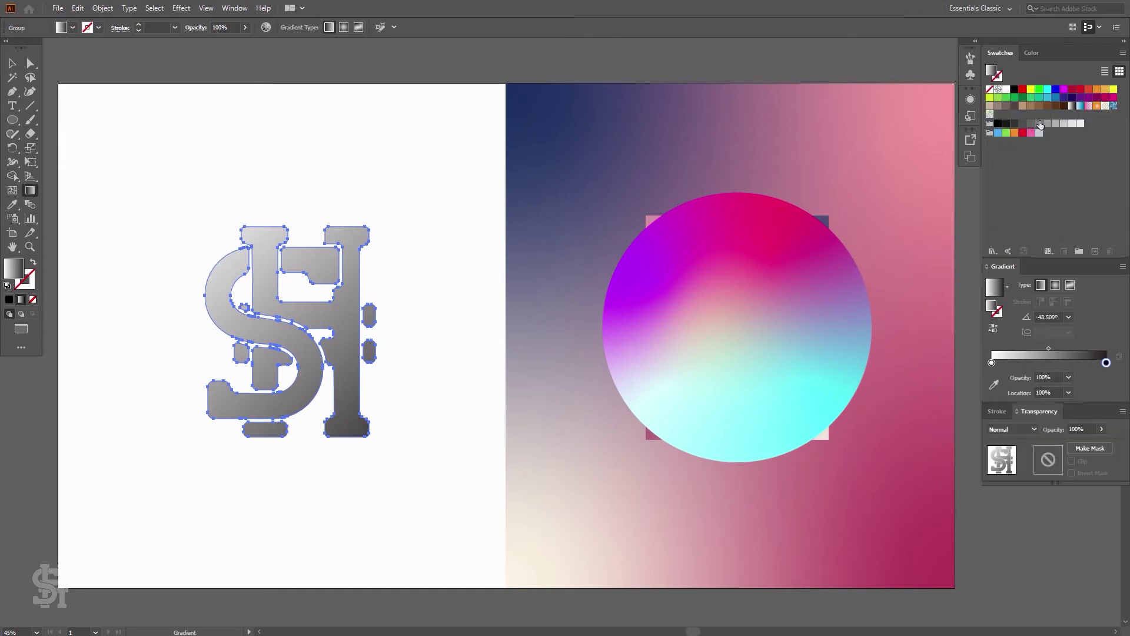
{"action": "left_click", "coordinate": [1032, 133]}
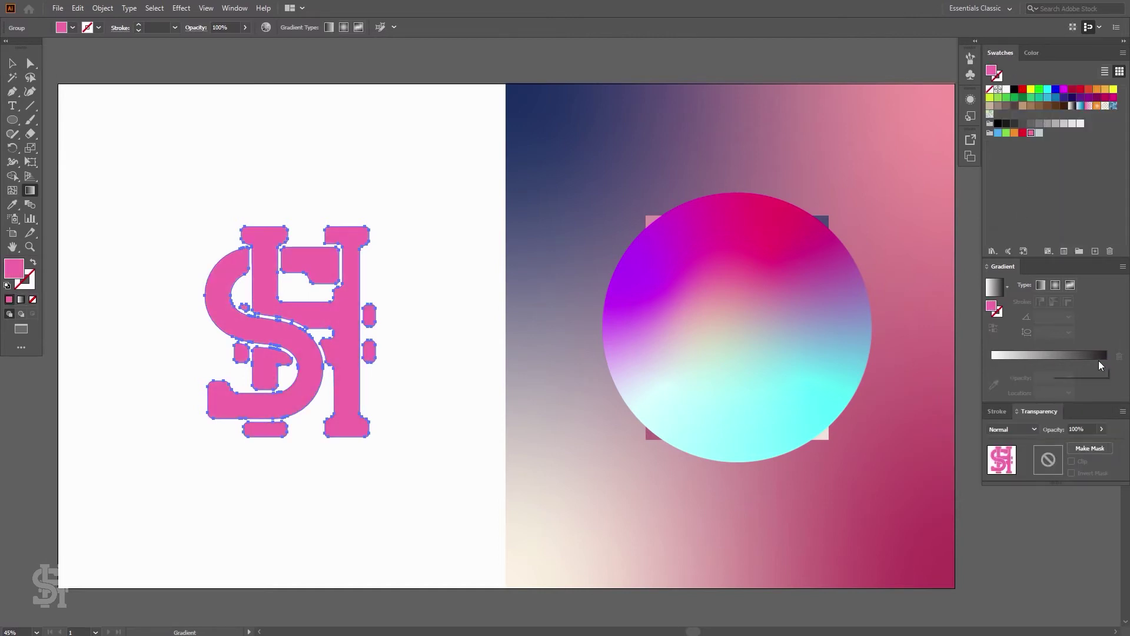
{"action": "left_click", "coordinate": [1098, 358]}
{"action": "double_click", "coordinate": [1106, 363]}
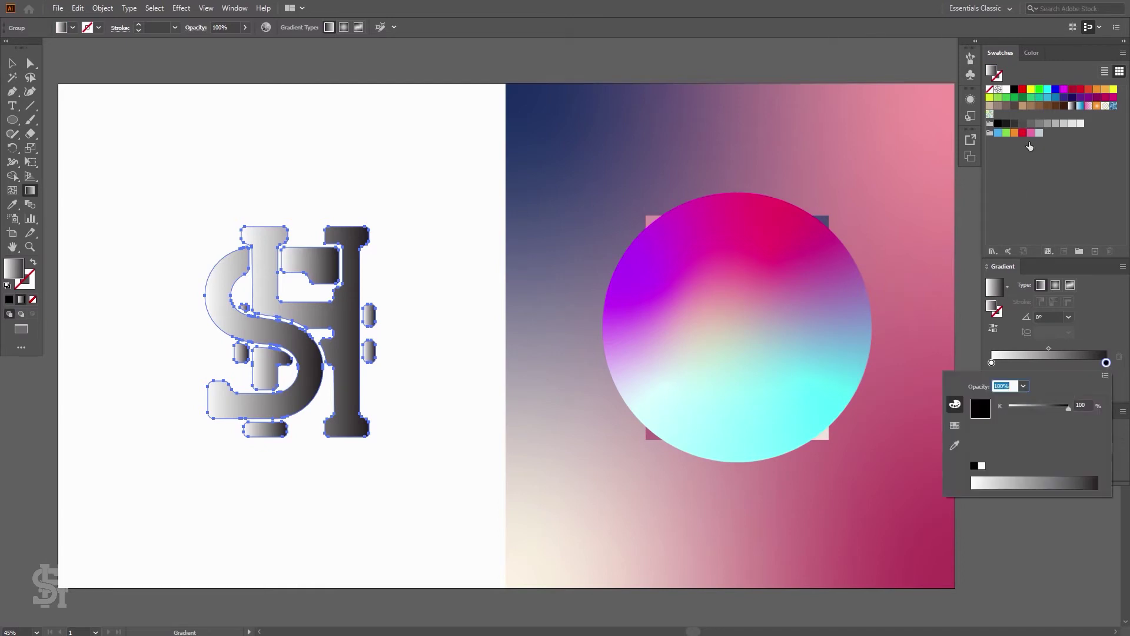
{"action": "left_click", "coordinate": [1028, 142]}
Step: Switch the gradient's black end stop to RGB and colour it light grey (aeb0ae)
{"action": "double_click", "coordinate": [1106, 363]}
{"action": "left_click", "coordinate": [1106, 363]}
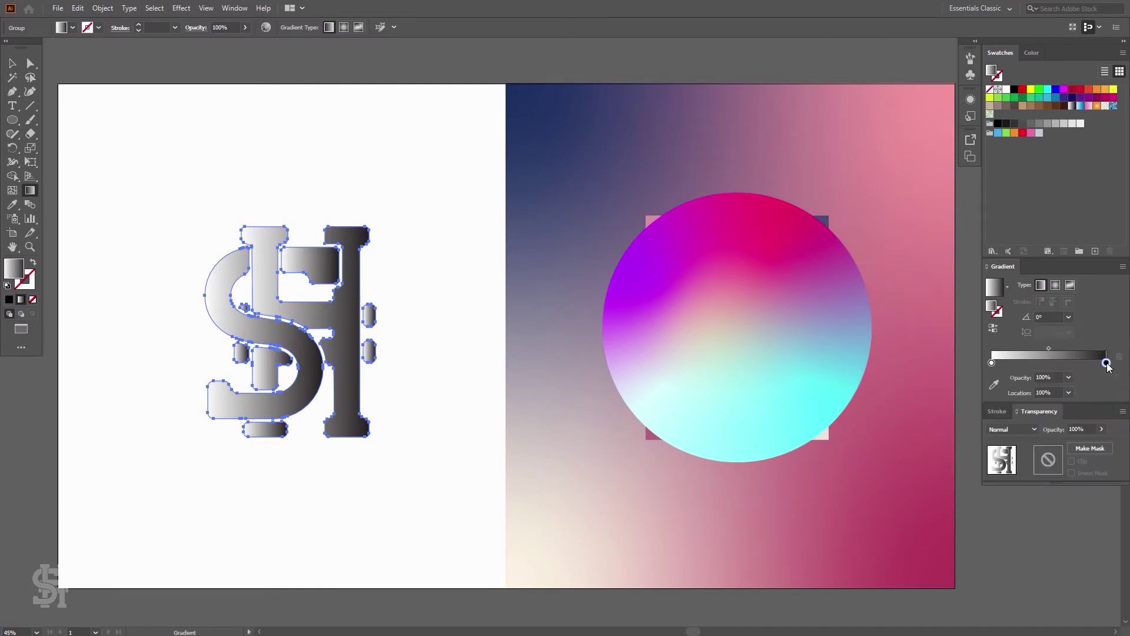
{"action": "double_click", "coordinate": [1106, 363]}
{"action": "left_click", "coordinate": [1104, 375]}
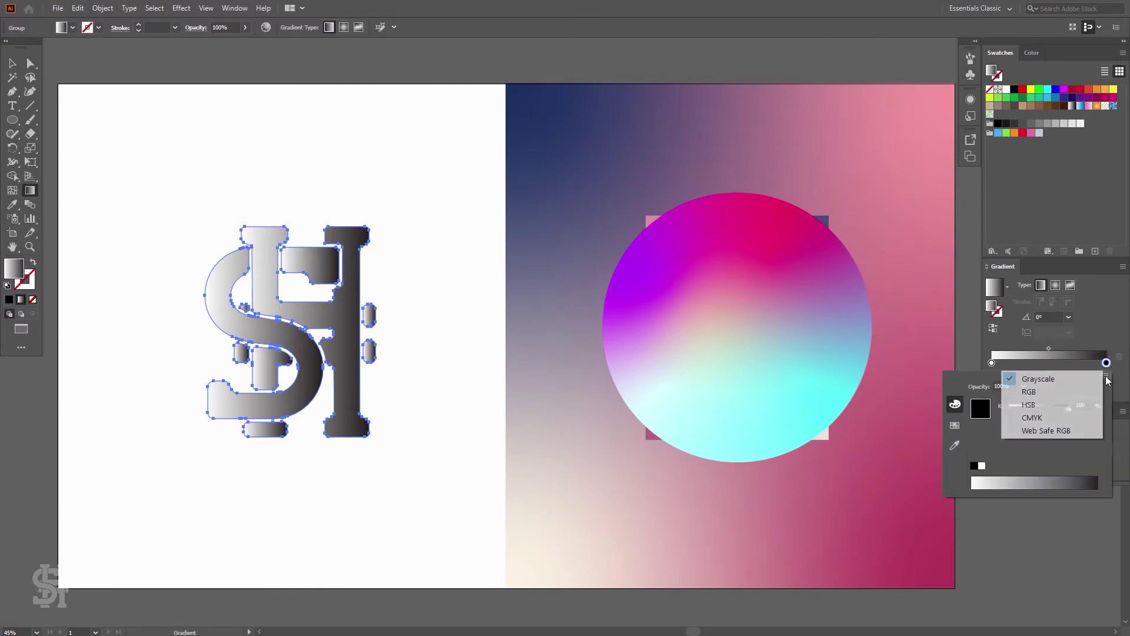
{"action": "left_click", "coordinate": [1053, 392]}
{"action": "left_click", "coordinate": [1048, 445]}
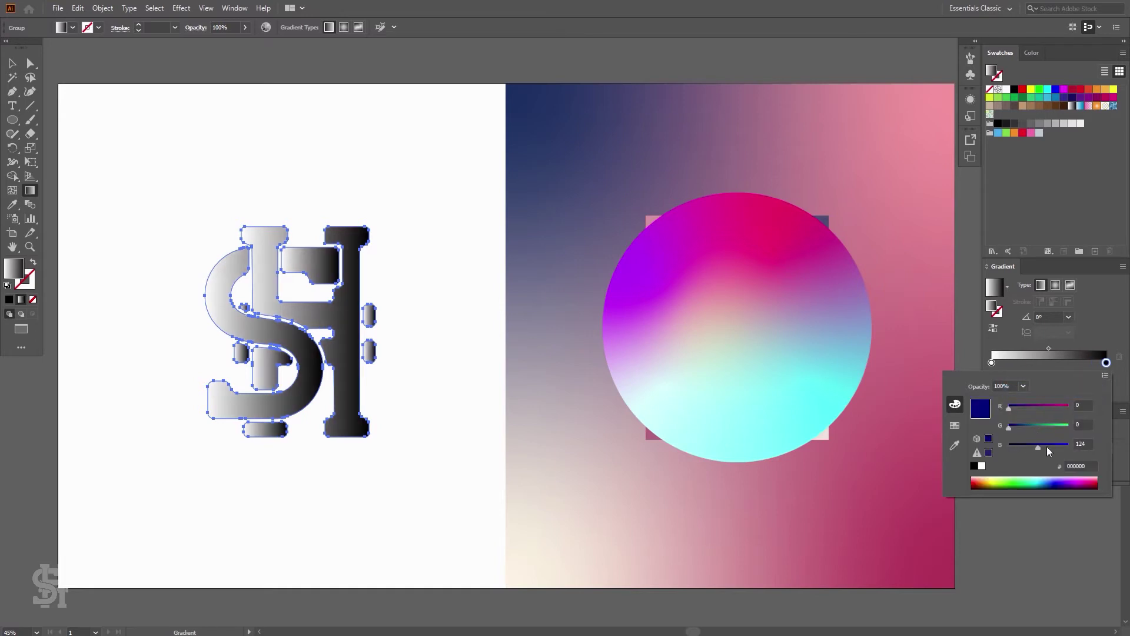
{"action": "left_click", "coordinate": [1048, 405]}
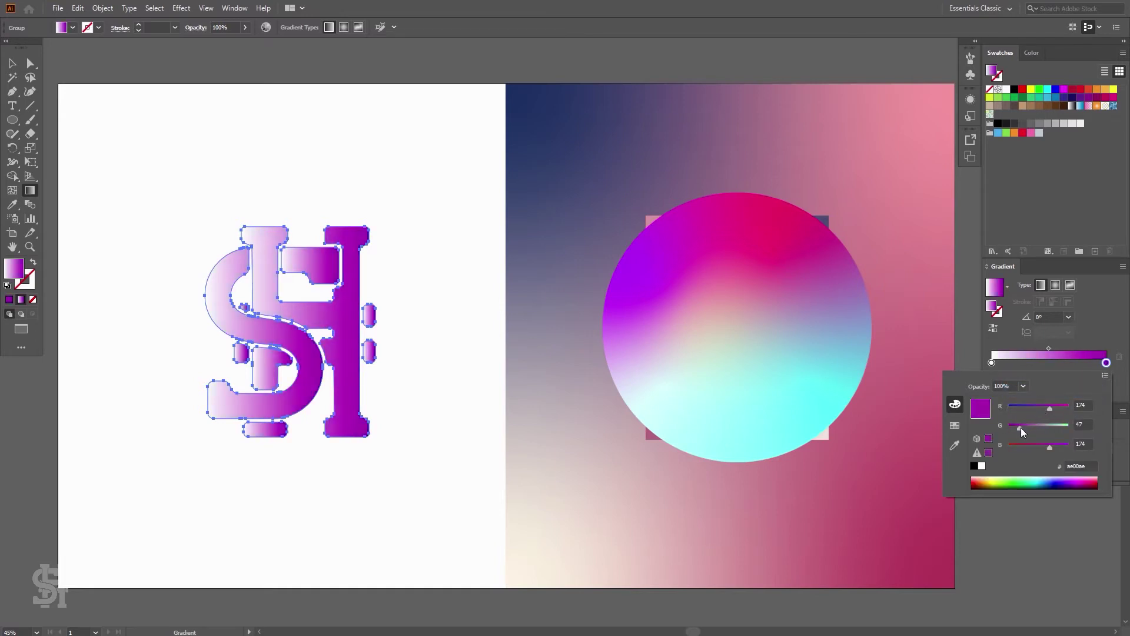
{"action": "left_click_drag", "start_coordinate": [1020, 427], "coordinate": [1049, 428]}
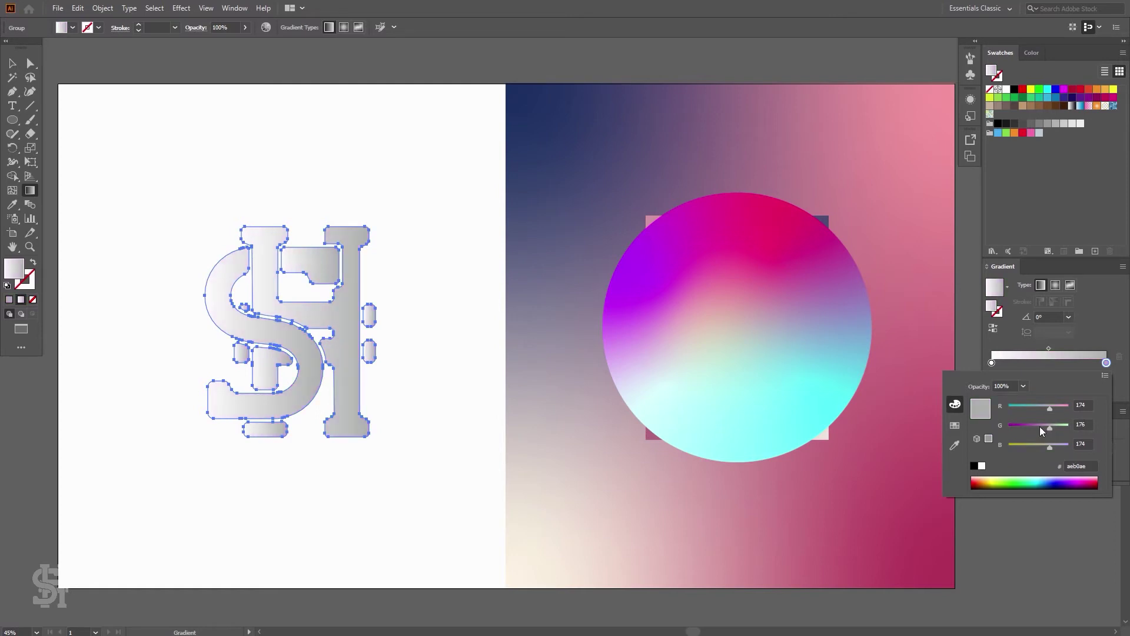
Step: Switch the gradient's white start stop to RGB and colour it blue (2c40ff)
{"action": "left_click", "coordinate": [991, 363]}
{"action": "double_click", "coordinate": [991, 362]}
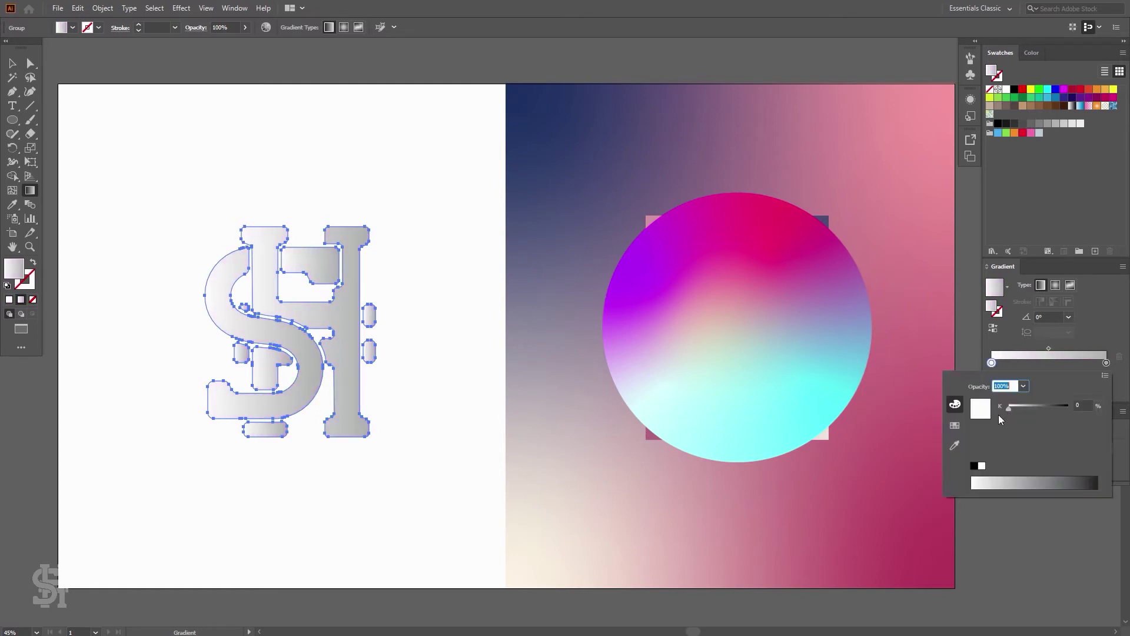
{"action": "left_click", "coordinate": [1105, 375]}
{"action": "left_click", "coordinate": [1030, 391]}
{"action": "left_click_drag", "start_coordinate": [1051, 425], "coordinate": [1024, 410]}
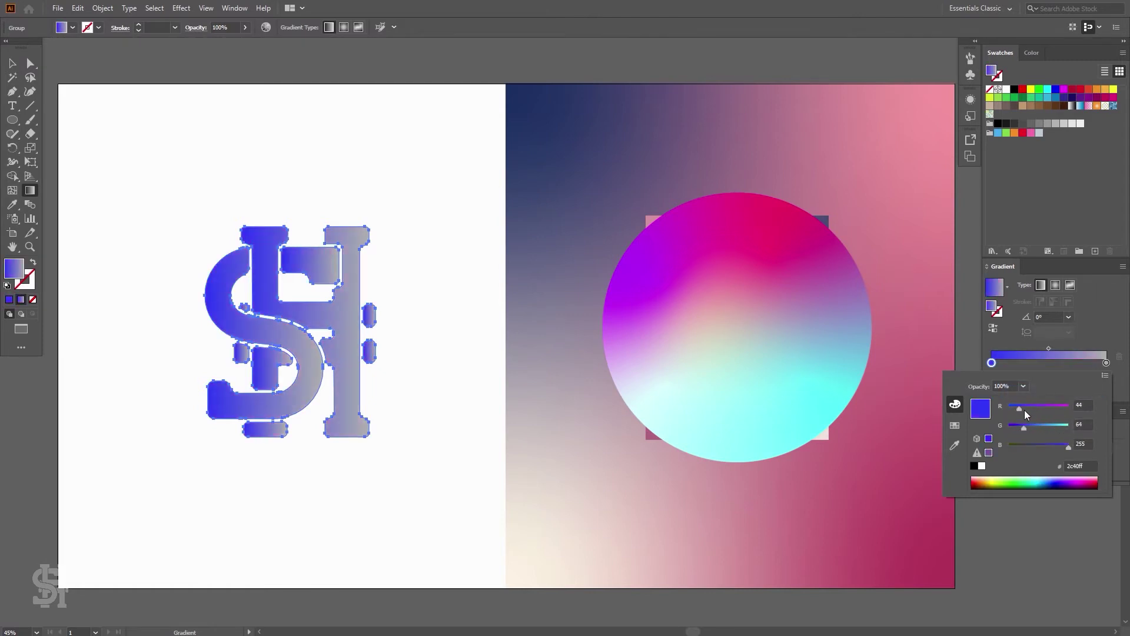
Step: Make the gradient's grey end stop pink by setting its red value to 255, and deselect the monogram
{"action": "double_click", "coordinate": [1104, 365]}
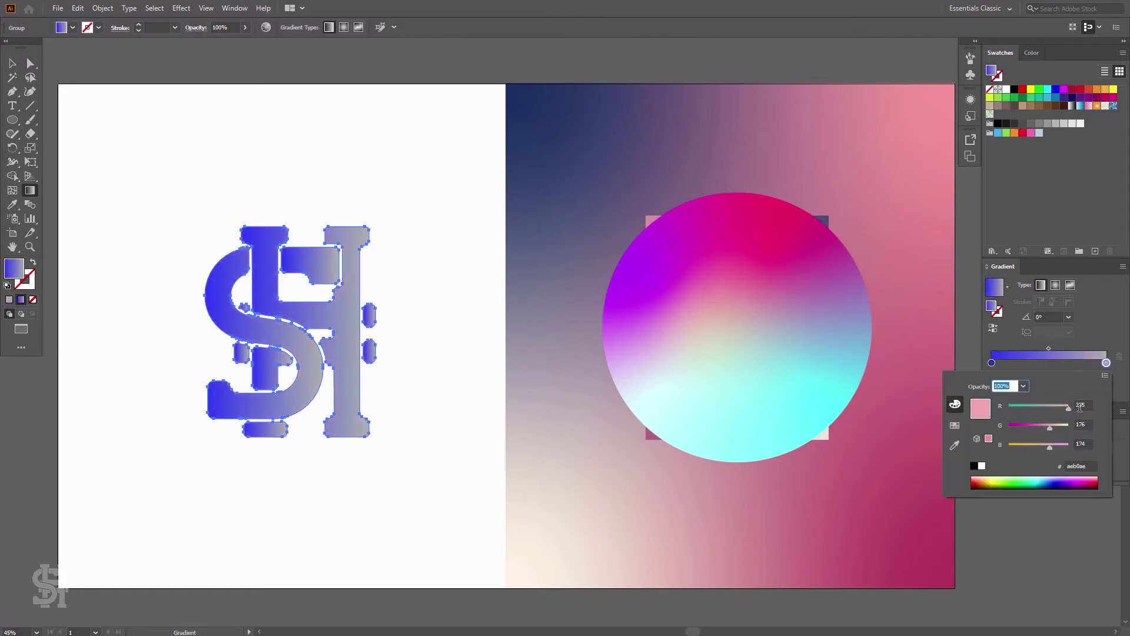
{"action": "key", "text": "Return"}
{"action": "left_click", "coordinate": [1107, 316]}
{"action": "key", "text": "v"}
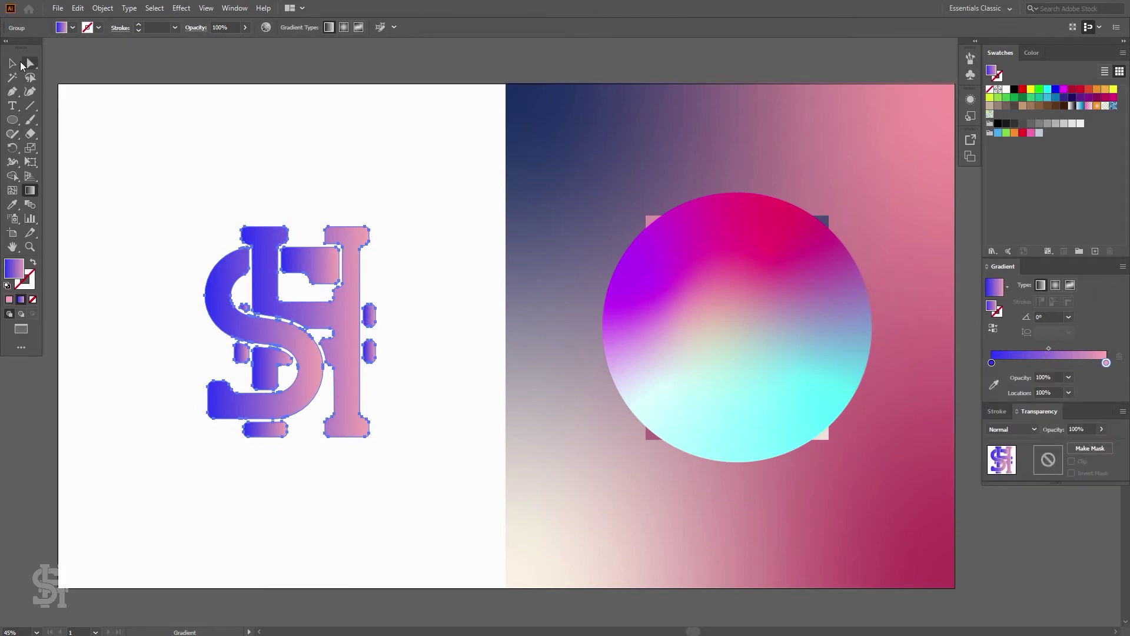
{"action": "left_click", "coordinate": [110, 125]}
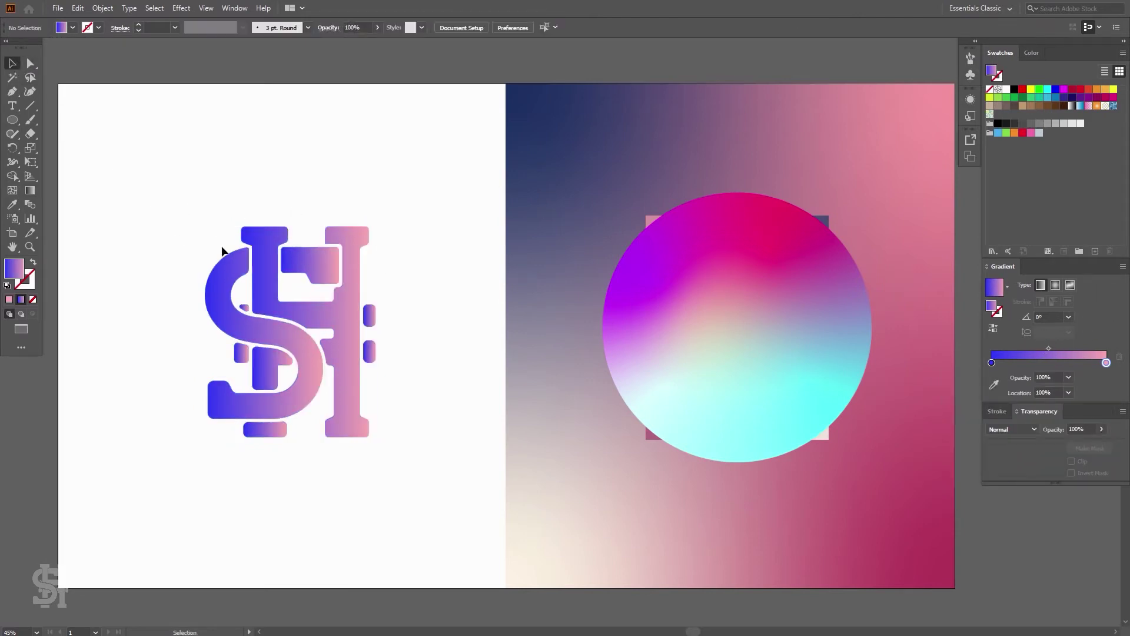
Step: Redraw the monogram's blue-to-pink linear gradient diagonally at about -29.5°
{"action": "left_click", "coordinate": [338, 333]}
{"action": "left_click", "coordinate": [30, 190]}
{"action": "left_click_drag", "start_coordinate": [202, 295], "coordinate": [216, 252]}
Step: Place a scaled-down monogram in the white area's upper-left corner and a larger copy near the area's centre
{"action": "key", "text": "v"}
{"action": "left_click", "coordinate": [398, 374]}
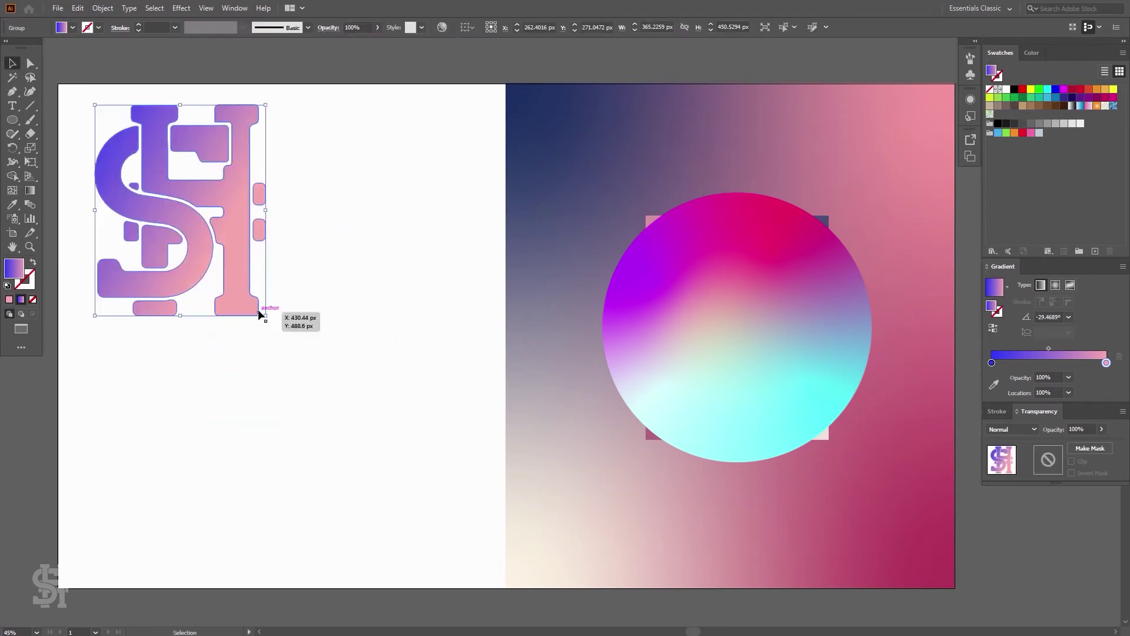
{"action": "left_click_drag", "start_coordinate": [265, 316], "coordinate": [414, 459]}
Step: Try to apply a freeform gradient in Lines mode to the larger grouped monogram
{"action": "left_click", "coordinate": [1068, 286]}
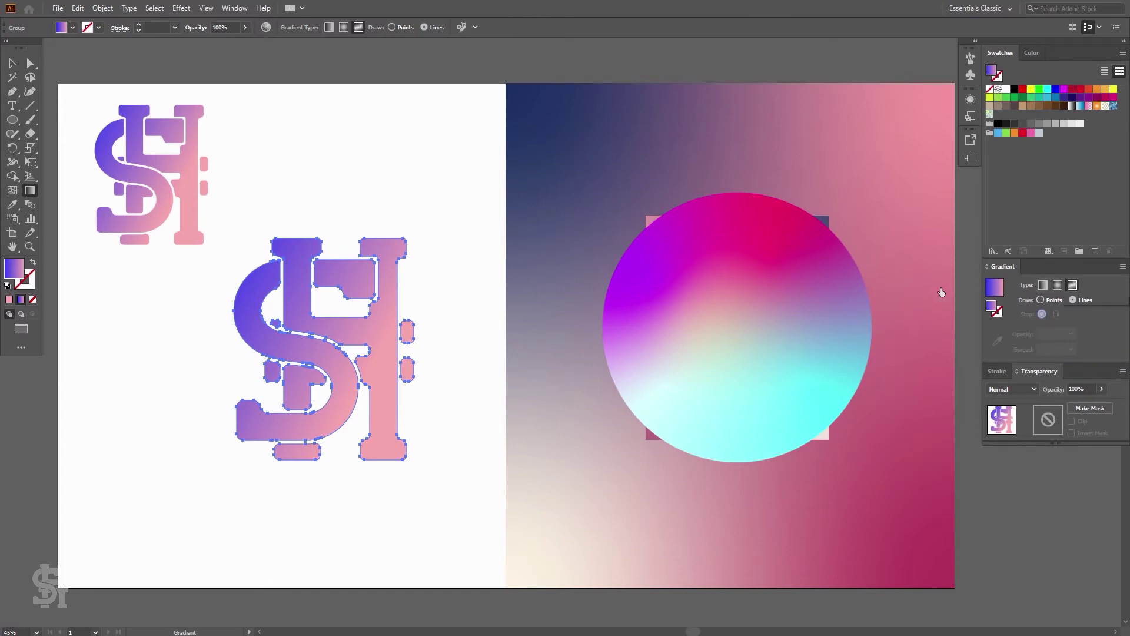
{"action": "key", "text": "v"}
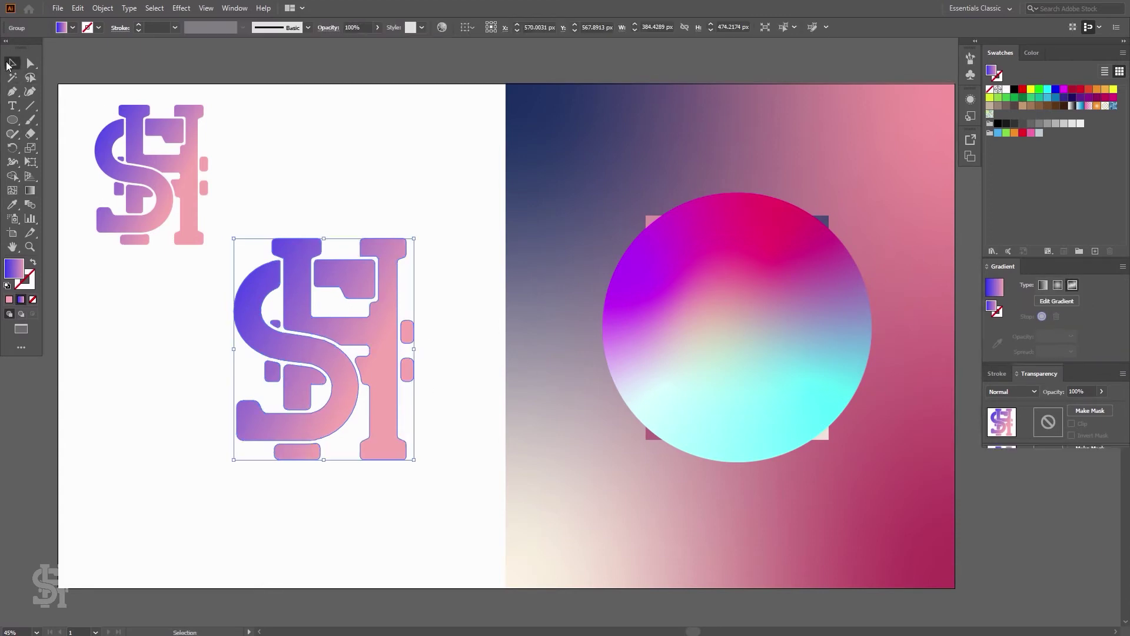
{"action": "left_click", "coordinate": [471, 242]}
Step: Move the circle to the gradient background's upper-right corner and the larger monogram slightly down
{"action": "left_click", "coordinate": [695, 361]}
{"action": "left_click_drag", "start_coordinate": [695, 362], "coordinate": [678, 288]}
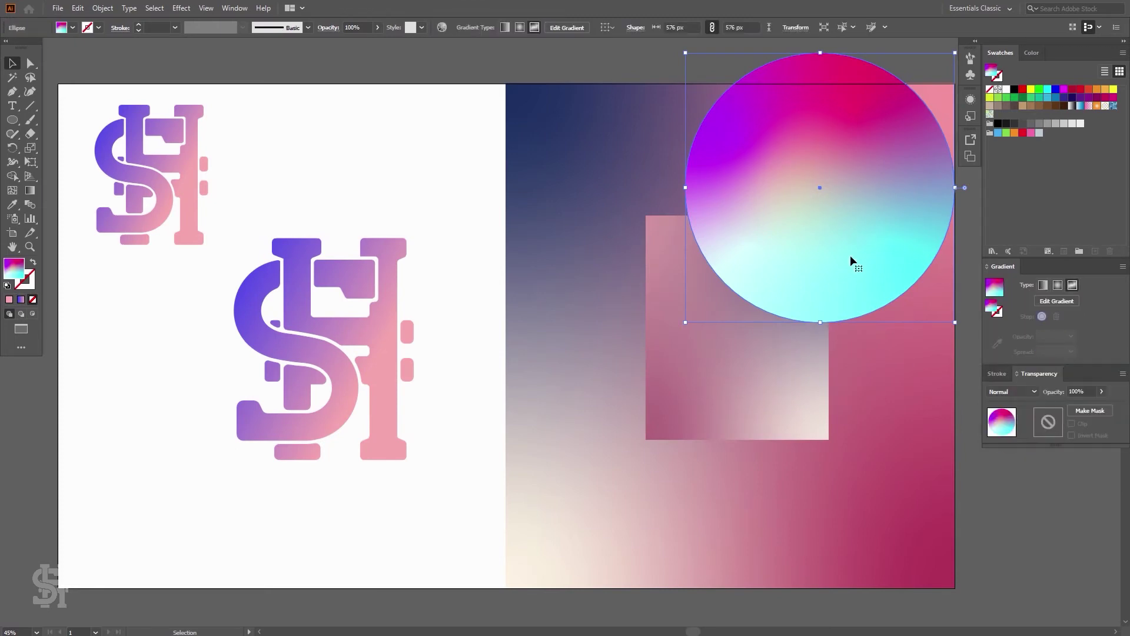
{"action": "left_click", "coordinate": [401, 348]}
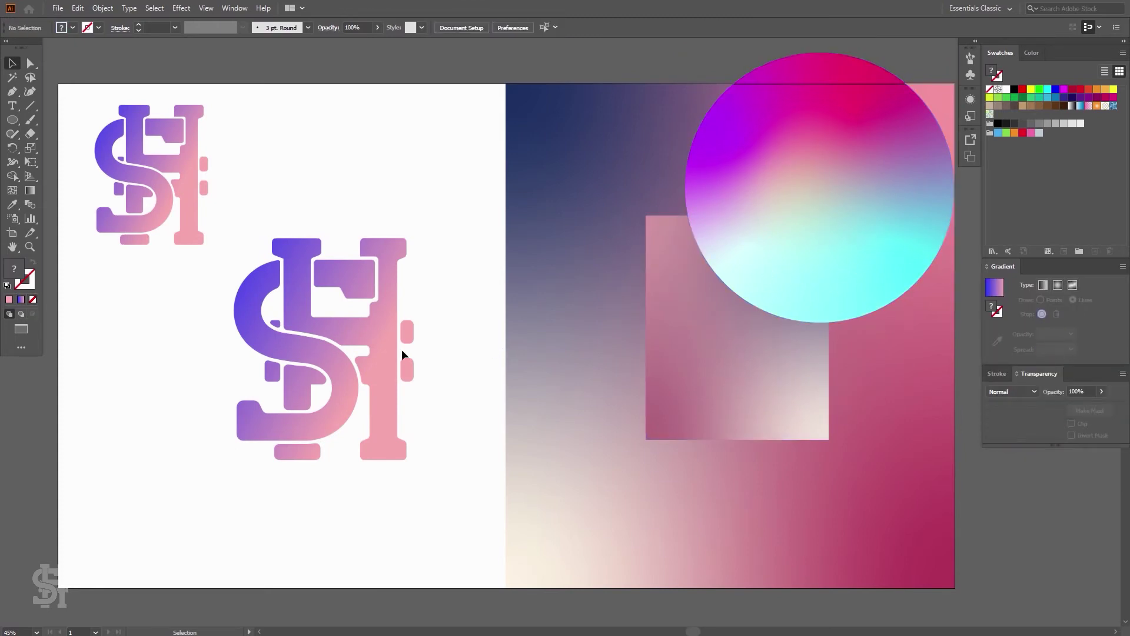
{"action": "left_click", "coordinate": [369, 341]}
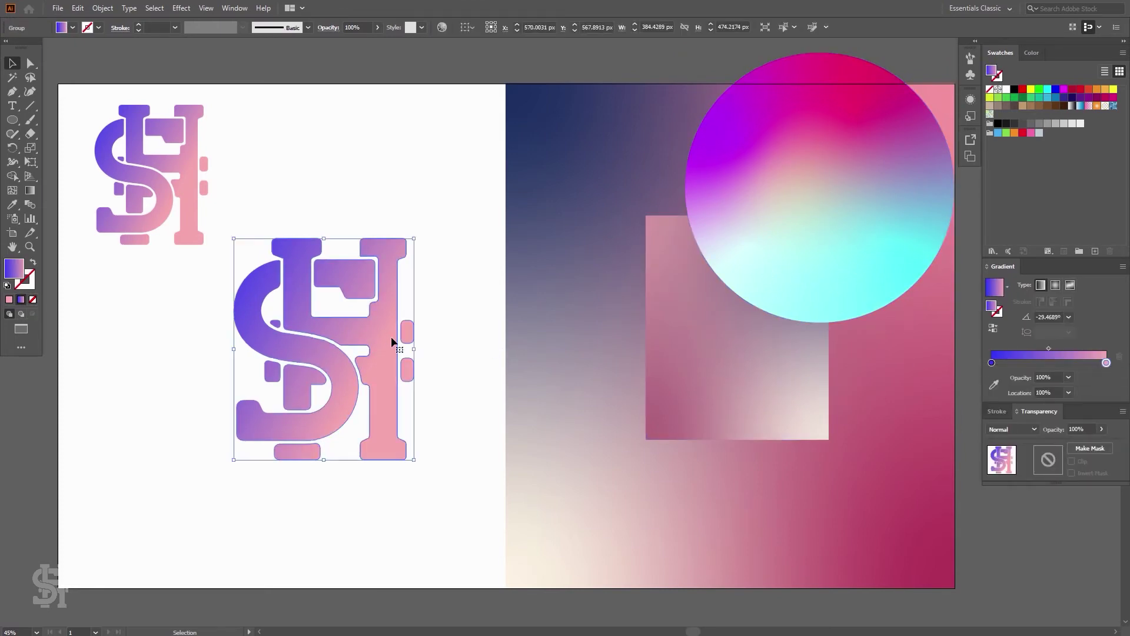
{"action": "left_click_drag", "start_coordinate": [395, 350], "coordinate": [390, 364]}
{"action": "key", "text": "ctrl"}
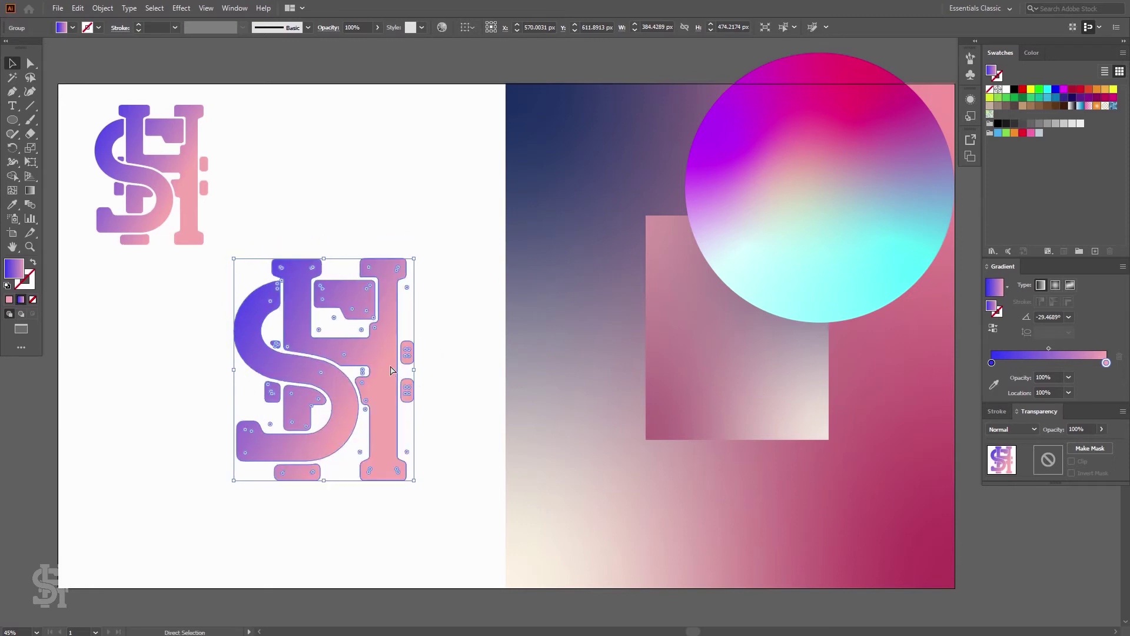
Step: Try moving the H of the larger monogram separately from its other parts, and undo the move
{"action": "left_click", "coordinate": [389, 212]}
{"action": "left_click_drag", "start_coordinate": [385, 405], "coordinate": [462, 255]}
{"action": "key", "text": "ctrl+z"}
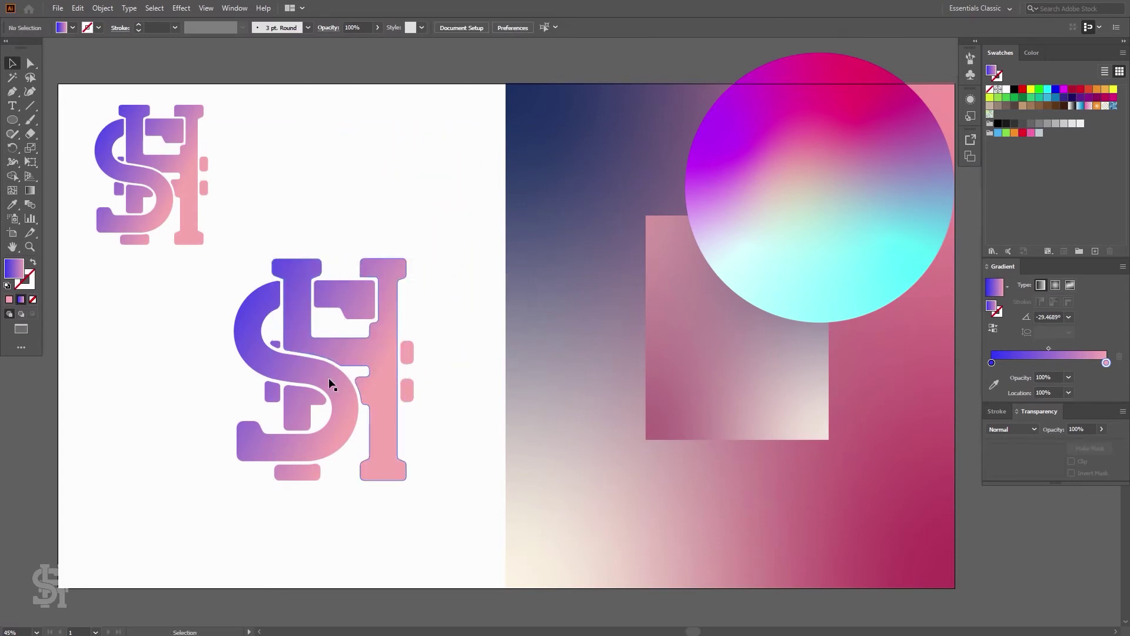
Step: Apply a freeform gradient in Lines mode to the larger monogram's S and connect its middle colour stop to the lower white stop
{"action": "left_click", "coordinate": [300, 378]}
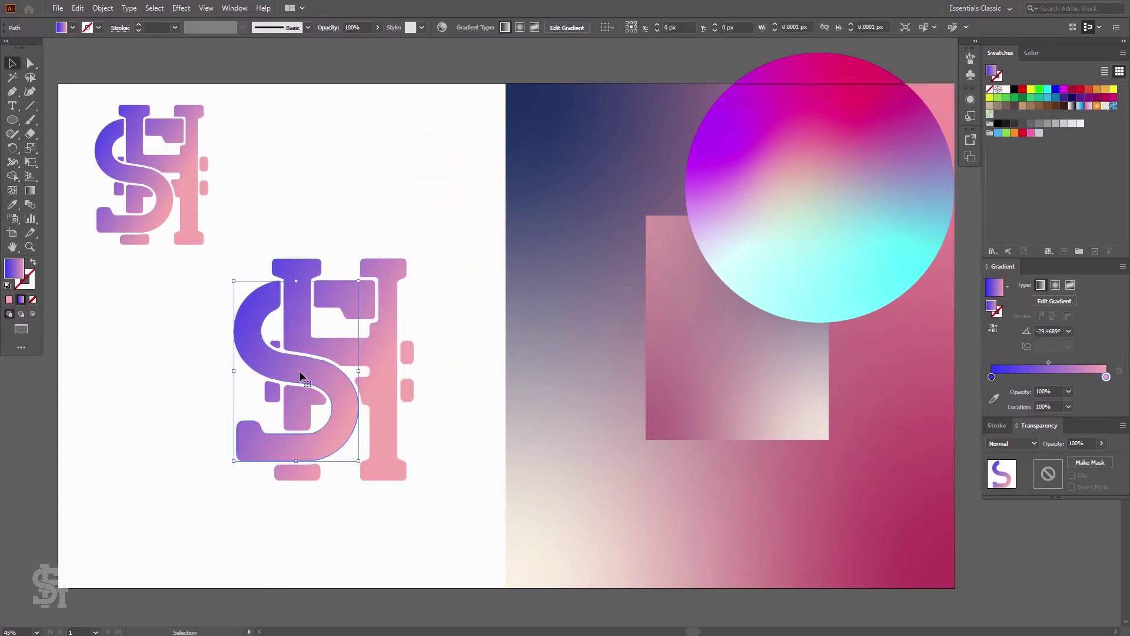
{"action": "left_click", "coordinate": [1071, 285]}
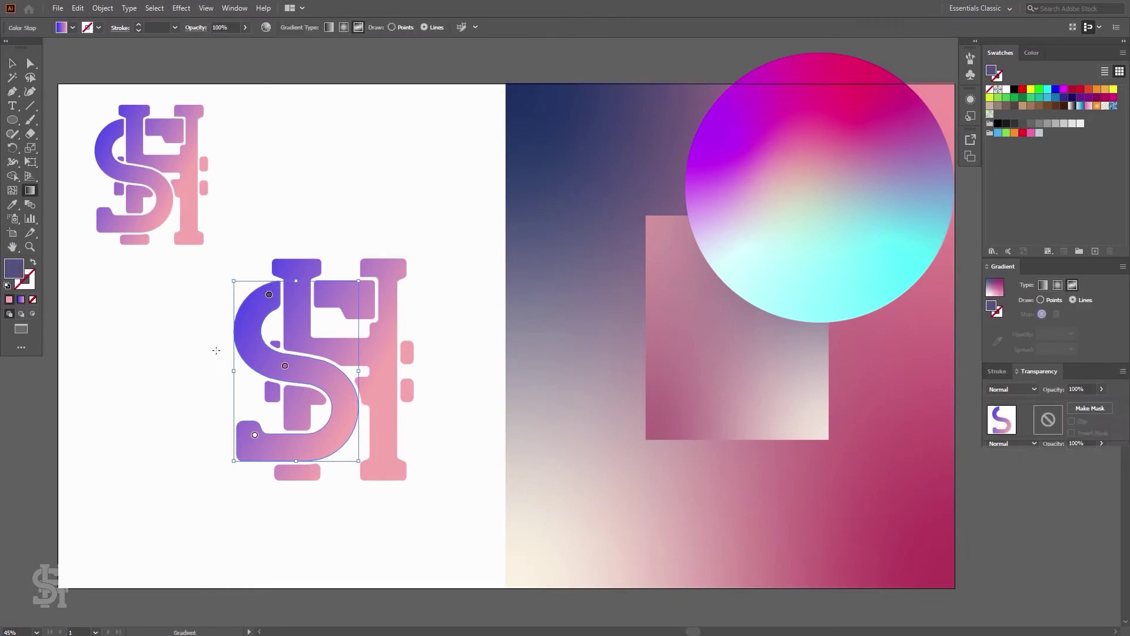
{"action": "left_click", "coordinate": [286, 367]}
{"action": "left_click", "coordinate": [285, 367]}
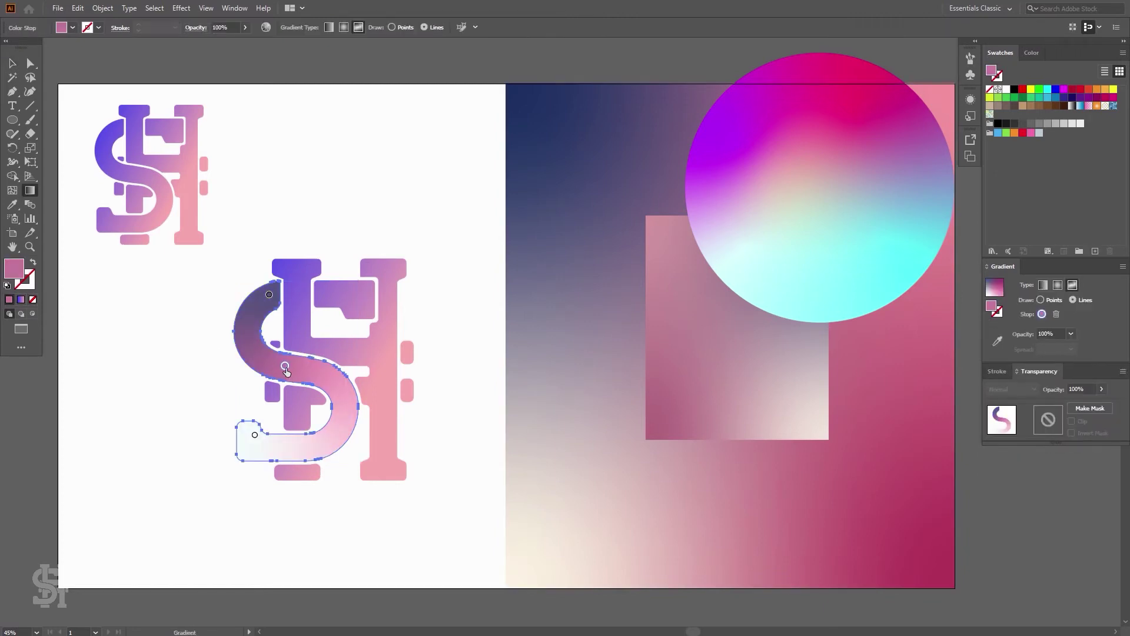
{"action": "left_click", "coordinate": [254, 435]}
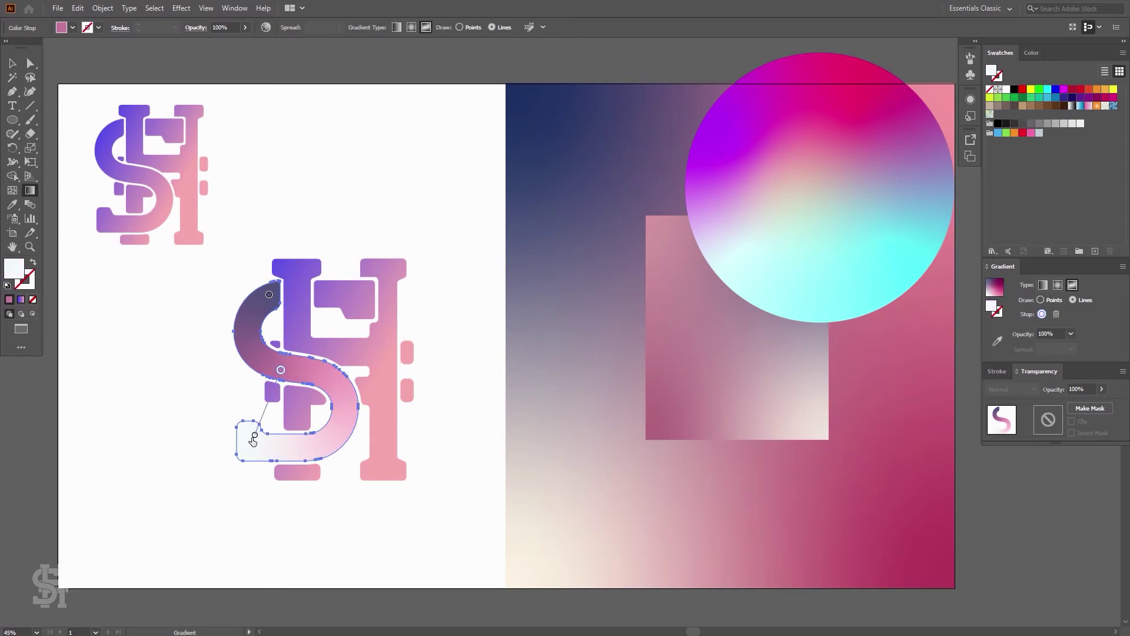
{"action": "left_click_drag", "start_coordinate": [254, 435], "coordinate": [252, 448]}
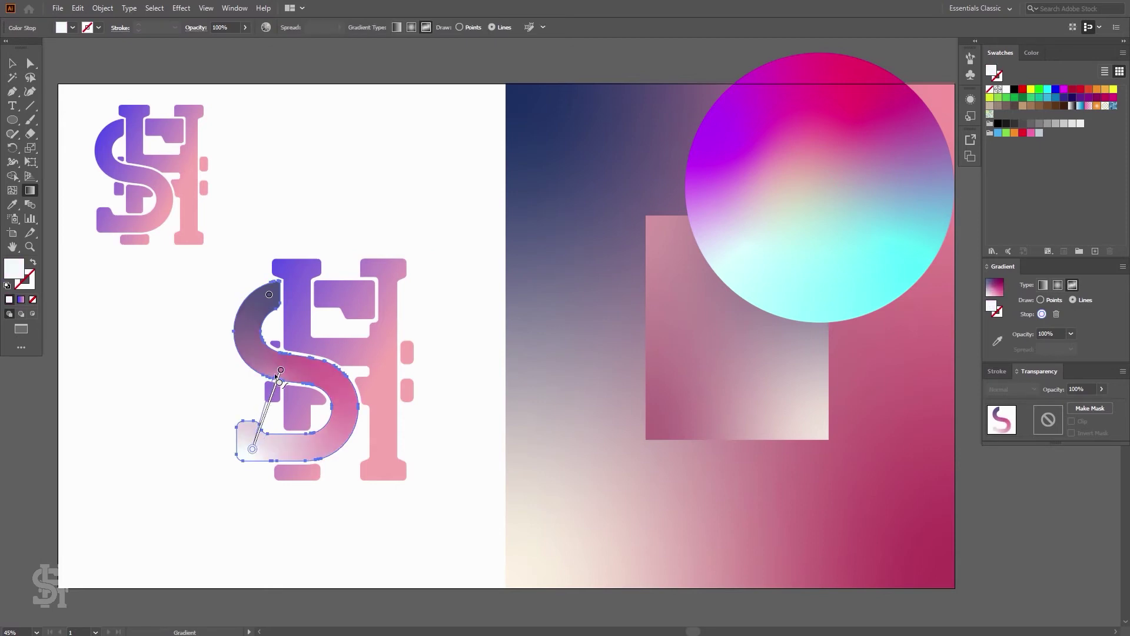
Step: Move the S's middle colour stop right along the curve and try magenta and orange on it before setting it to cyan
{"action": "left_click_drag", "start_coordinate": [281, 371], "coordinate": [322, 376]}
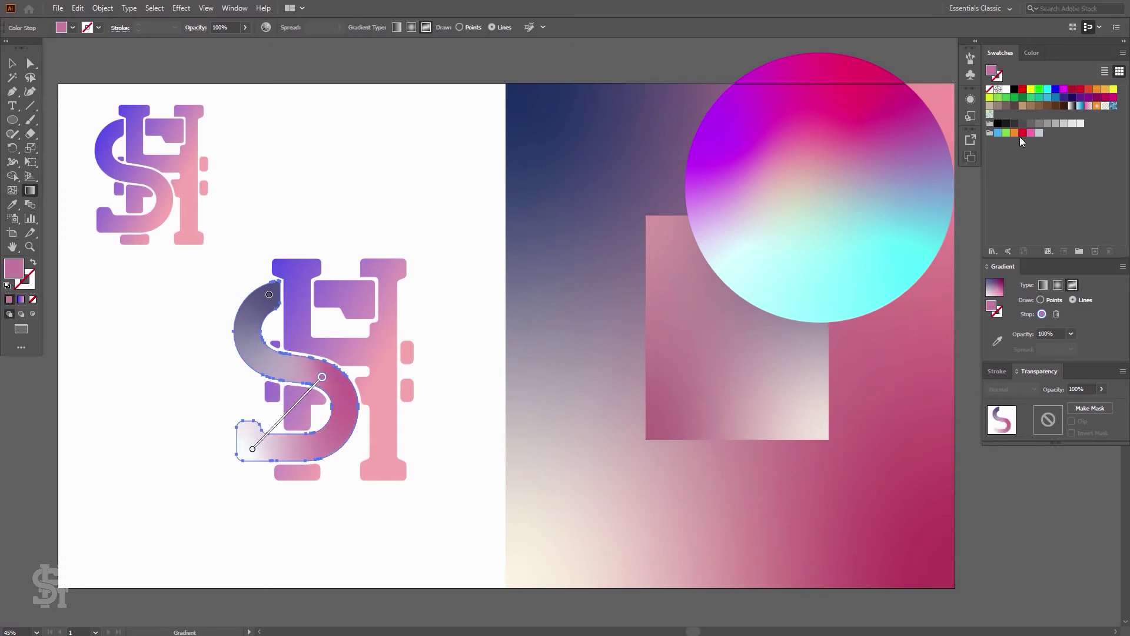
{"action": "left_click", "coordinate": [1062, 89]}
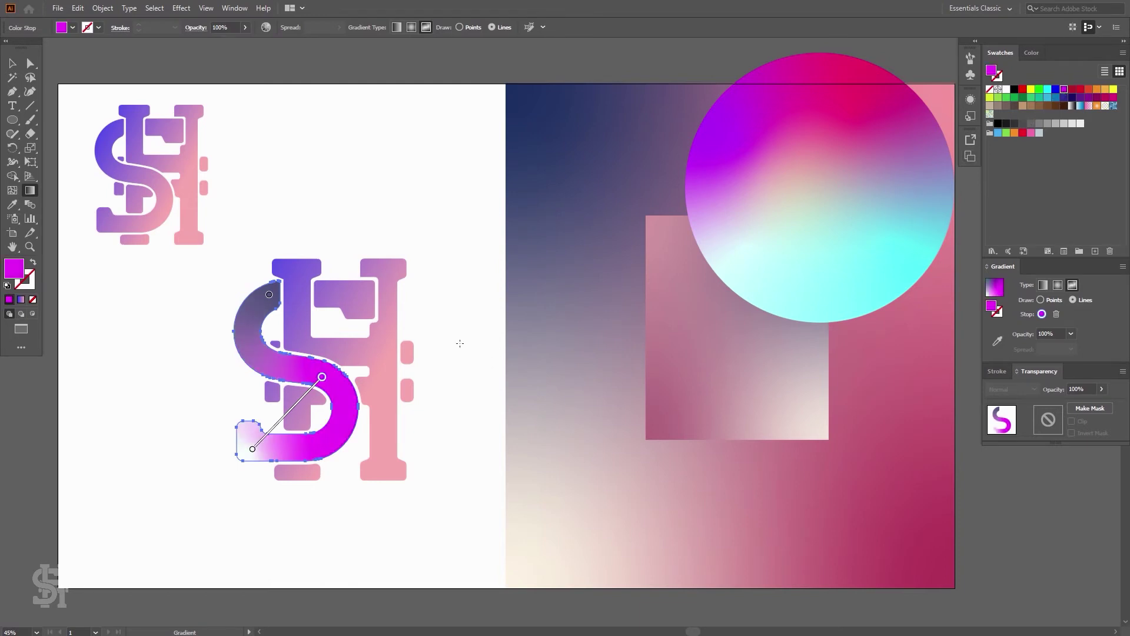
{"action": "left_click", "coordinate": [1099, 91]}
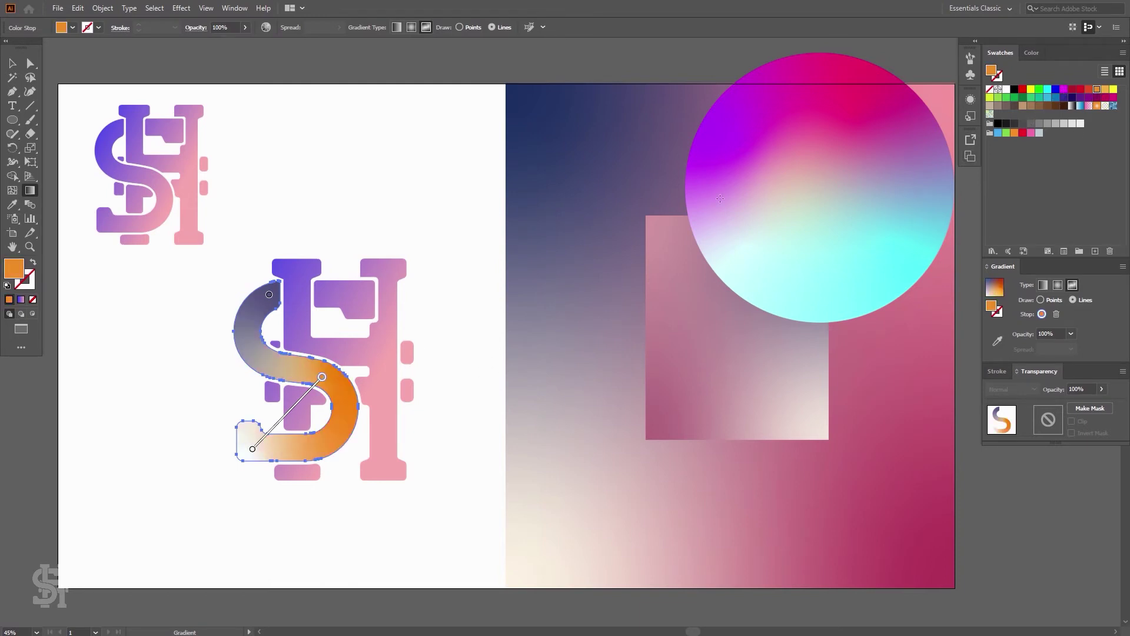
{"action": "left_click", "coordinate": [1031, 53]}
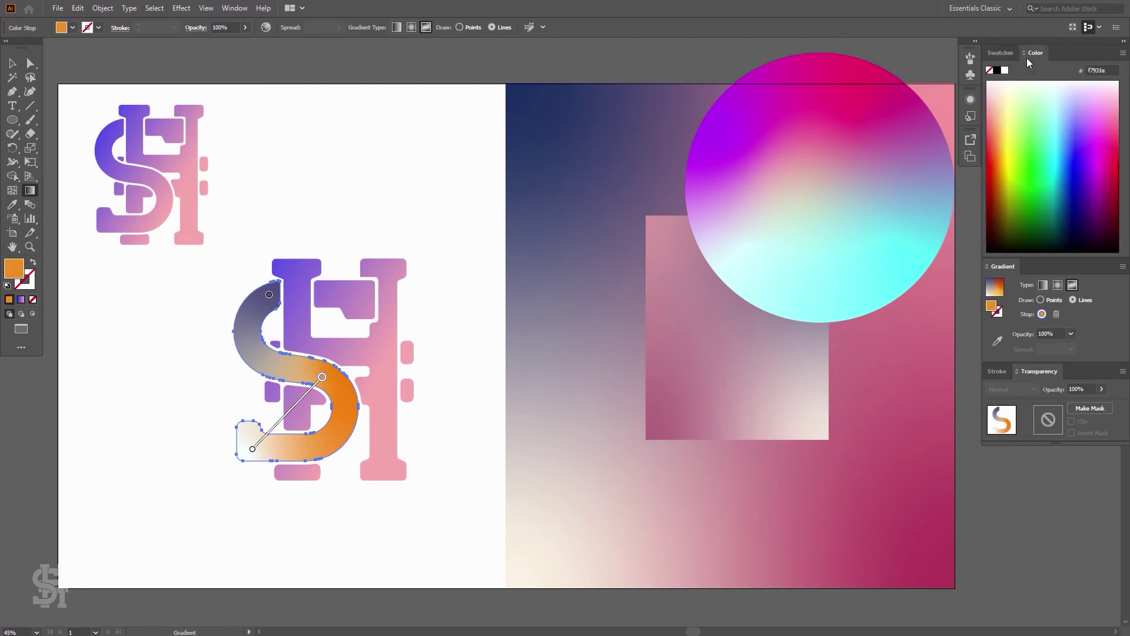
{"action": "left_click", "coordinate": [1060, 135]}
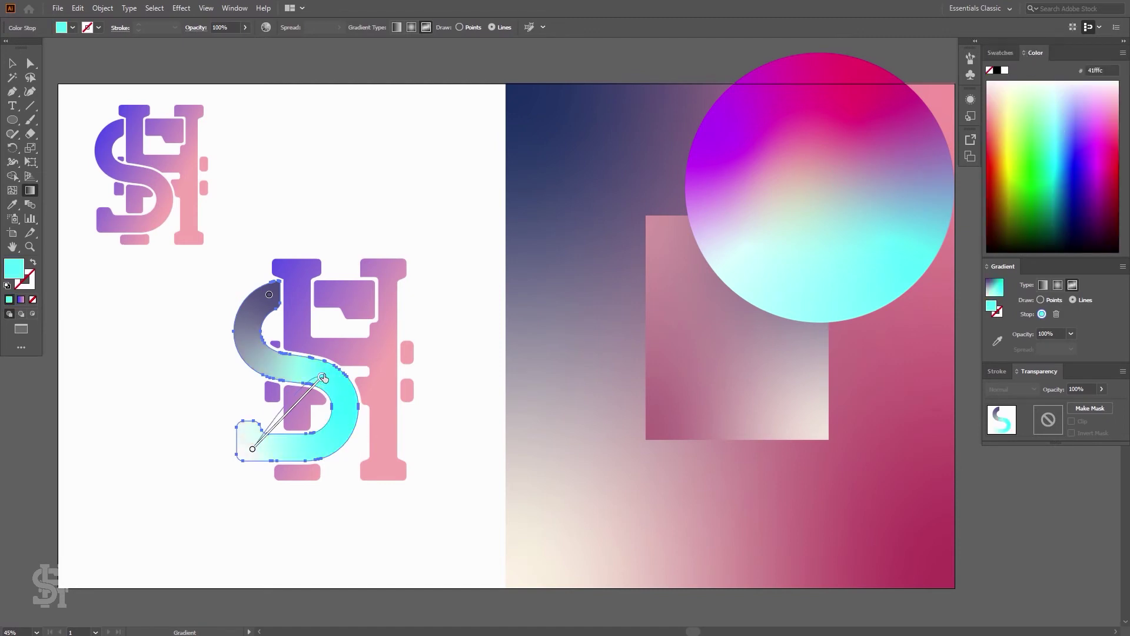
Step: Move the cyan stop down the S's lower curve, shift the end stop slightly, and recolour the end stop pink (ff56e3)
{"action": "left_click_drag", "start_coordinate": [322, 376], "coordinate": [337, 430]}
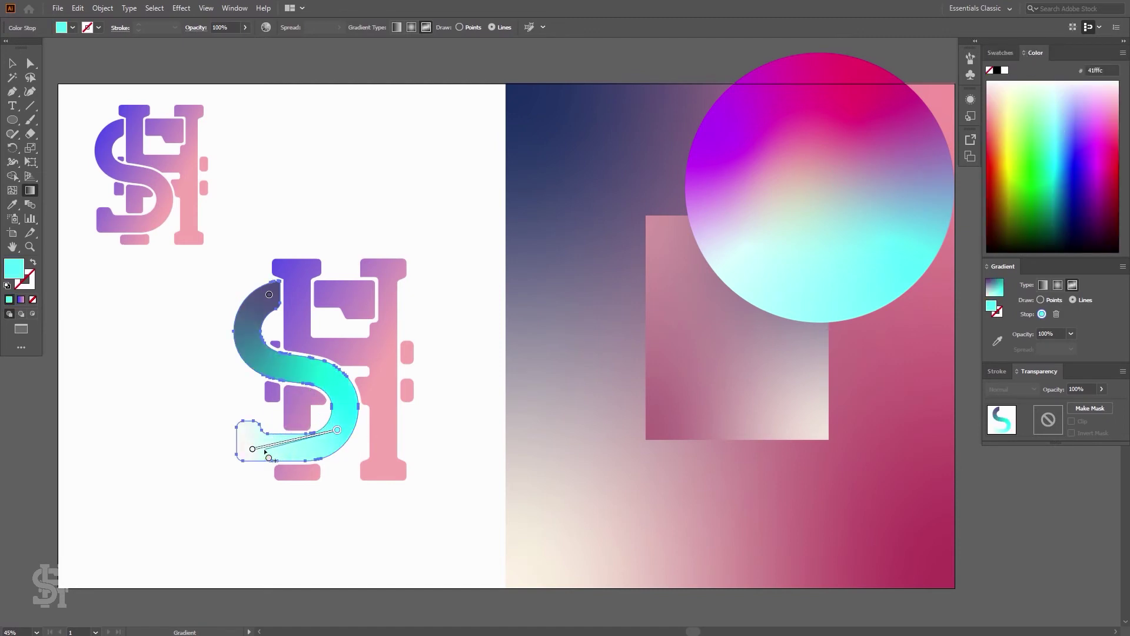
{"action": "left_click_drag", "start_coordinate": [250, 451], "coordinate": [248, 446]}
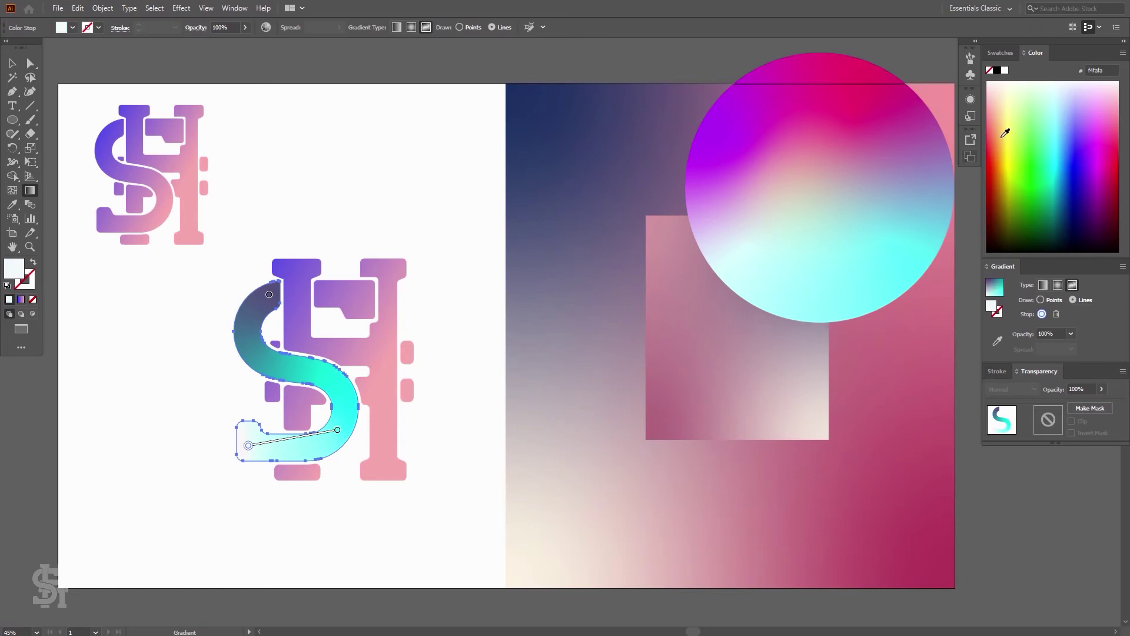
{"action": "left_click", "coordinate": [1108, 101]}
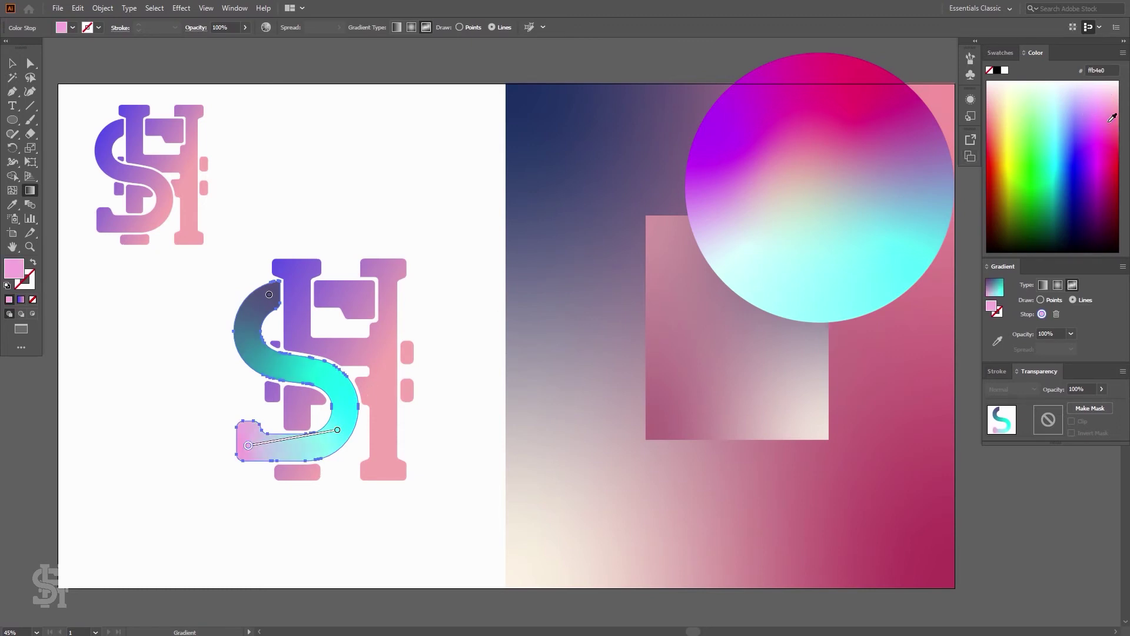
{"action": "left_click_drag", "start_coordinate": [1112, 118], "coordinate": [1112, 131]}
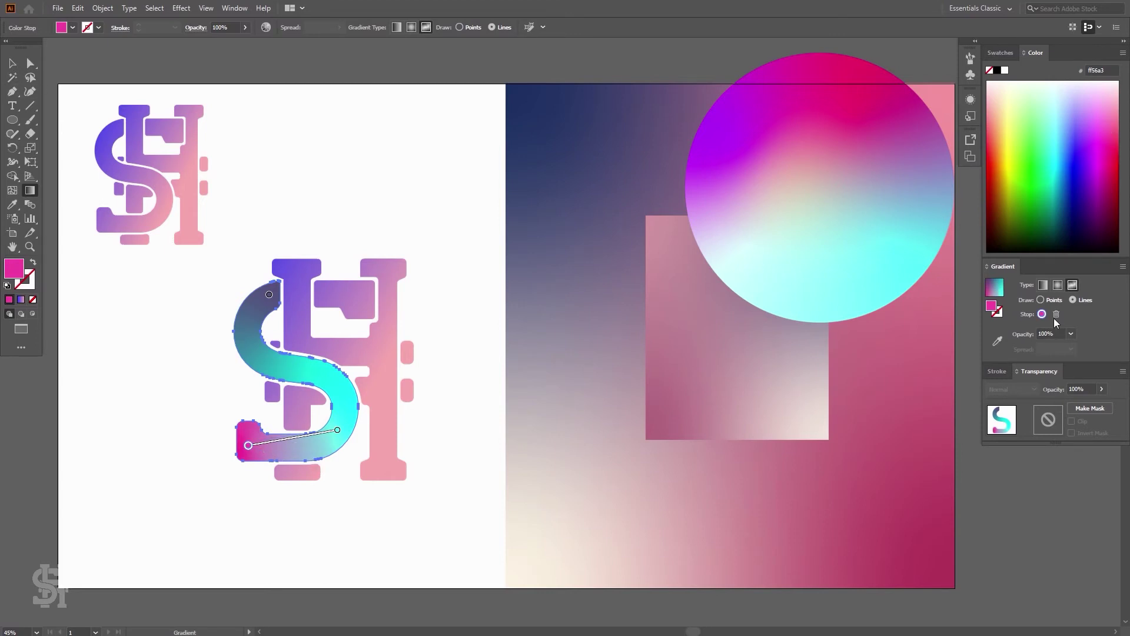
Step: Switch the S's freeform gradient to Points mode and shift the pink stop inward and the cyan stop up the curve
{"action": "left_click", "coordinate": [1041, 301]}
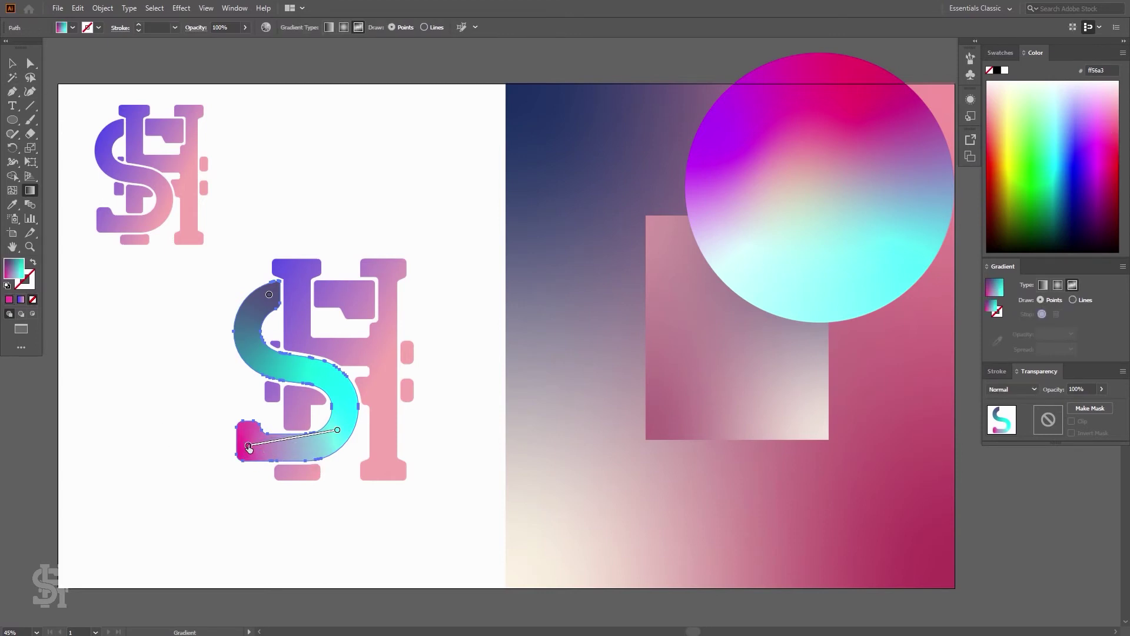
{"action": "left_click_drag", "start_coordinate": [249, 447], "coordinate": [291, 446]}
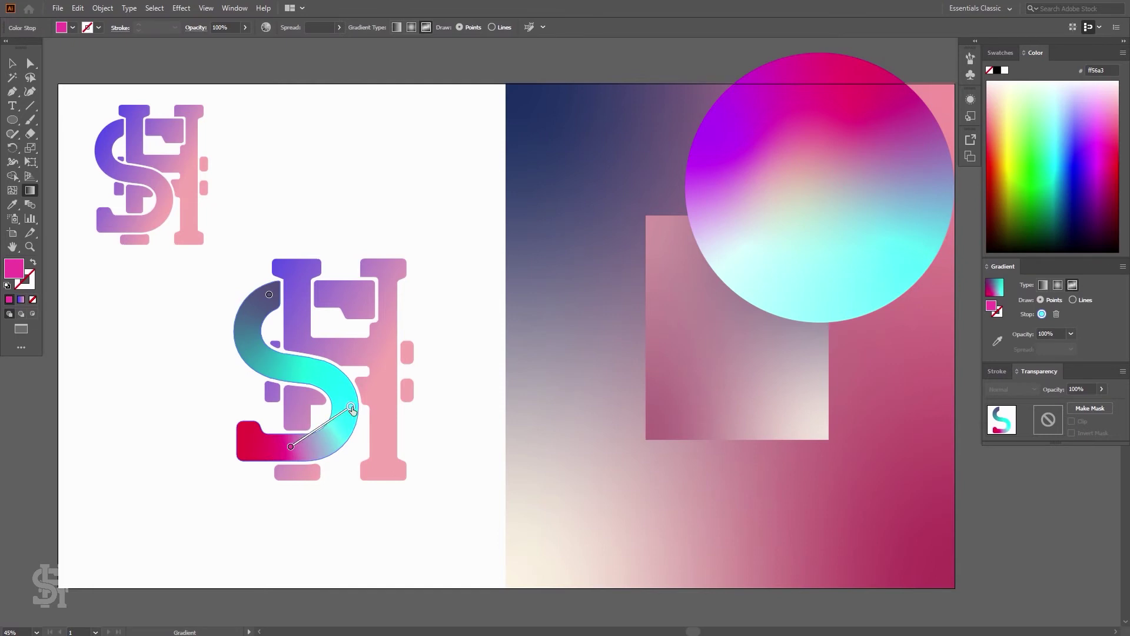
{"action": "left_click", "coordinate": [351, 406]}
{"action": "left_click", "coordinate": [13, 63]}
{"action": "left_click", "coordinate": [438, 193]}
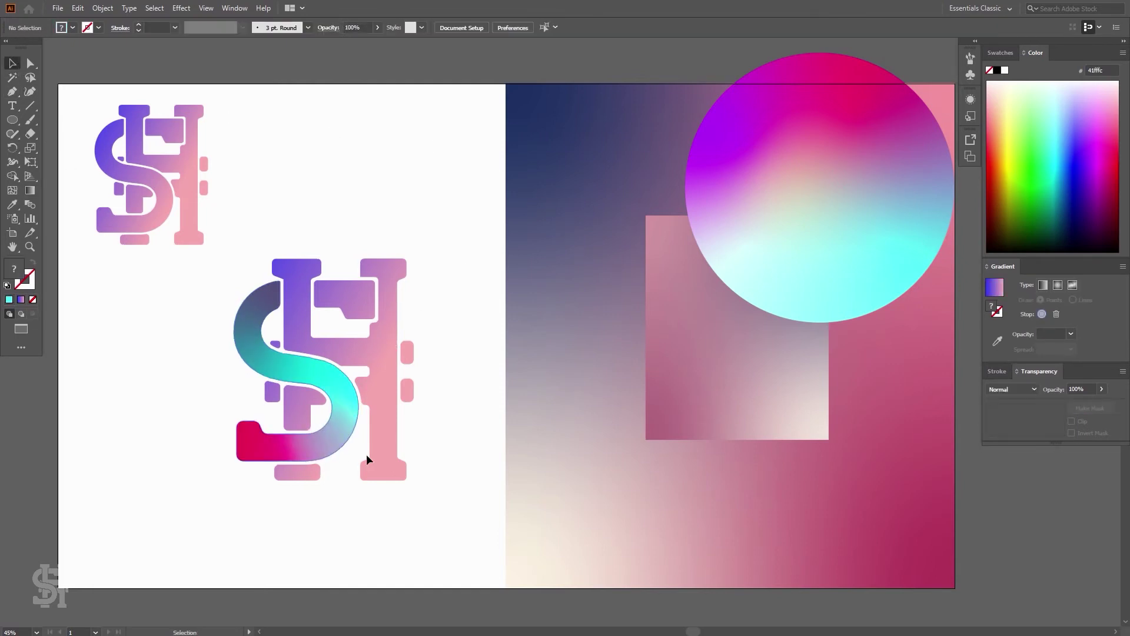
Step: Apply a freeform gradient in Points mode to the larger monogram's H shape
{"action": "left_click", "coordinate": [370, 342]}
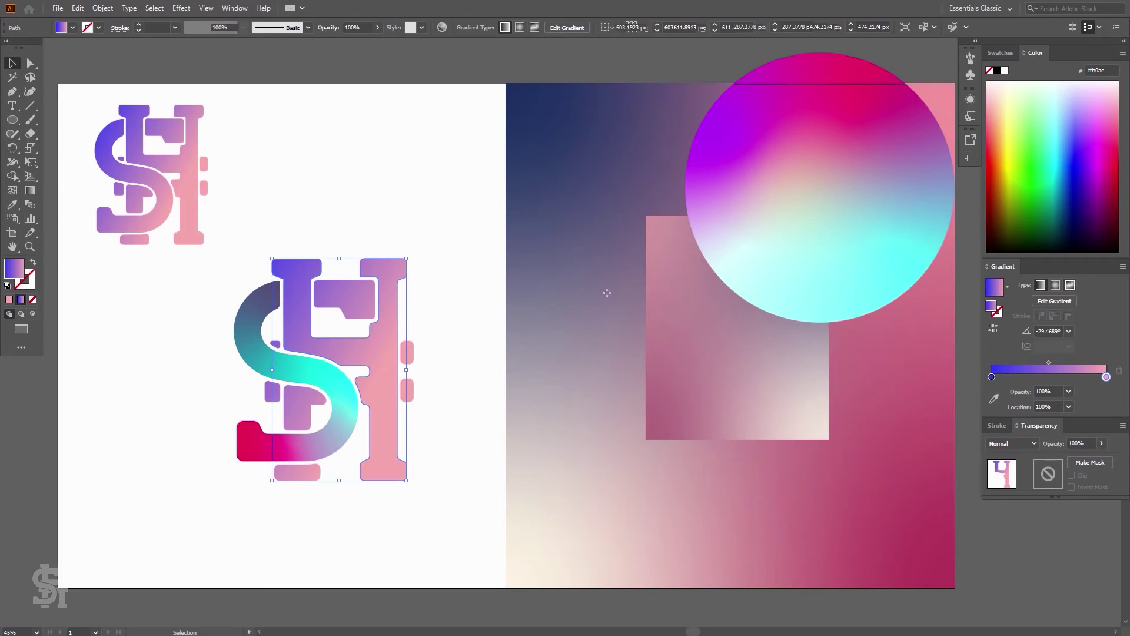
{"action": "left_click", "coordinate": [1070, 285]}
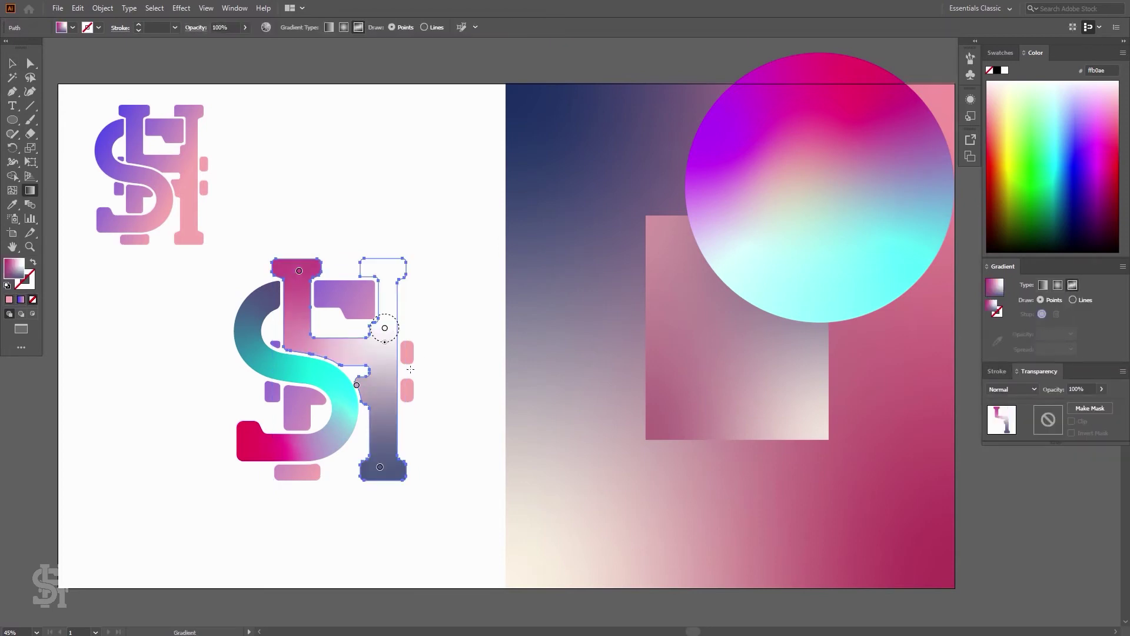
{"action": "left_click", "coordinate": [12, 64]}
{"action": "left_click", "coordinate": [454, 273]}
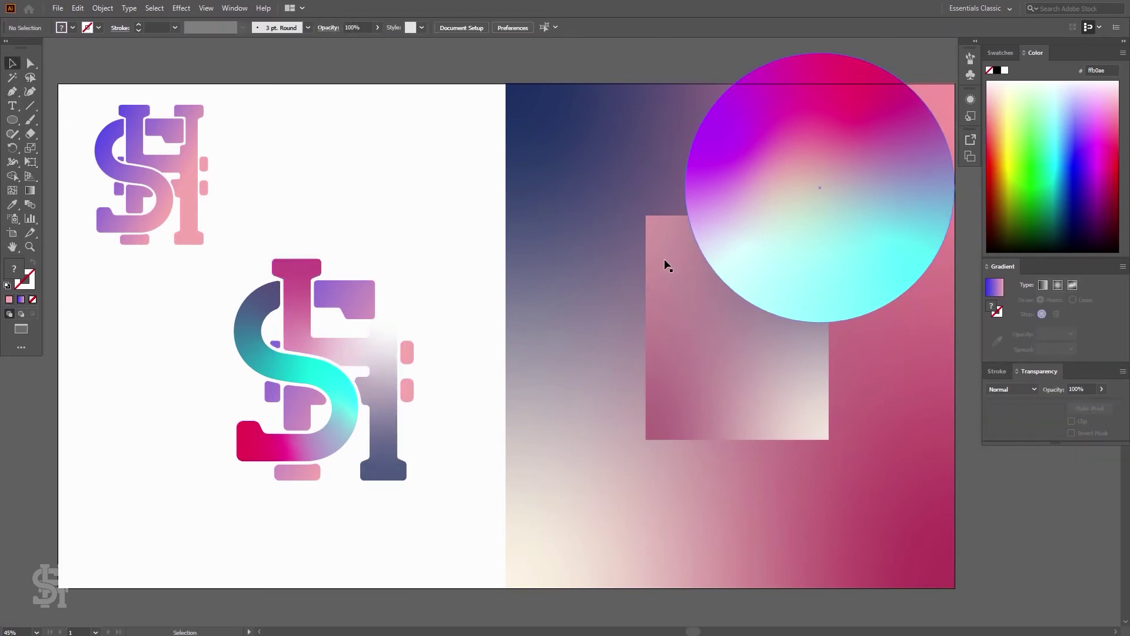
Step: Move the gradient rectangle to the background's lower-left area and the circle down and left toward the background's centre
{"action": "left_click_drag", "start_coordinate": [723, 356], "coordinate": [605, 472]}
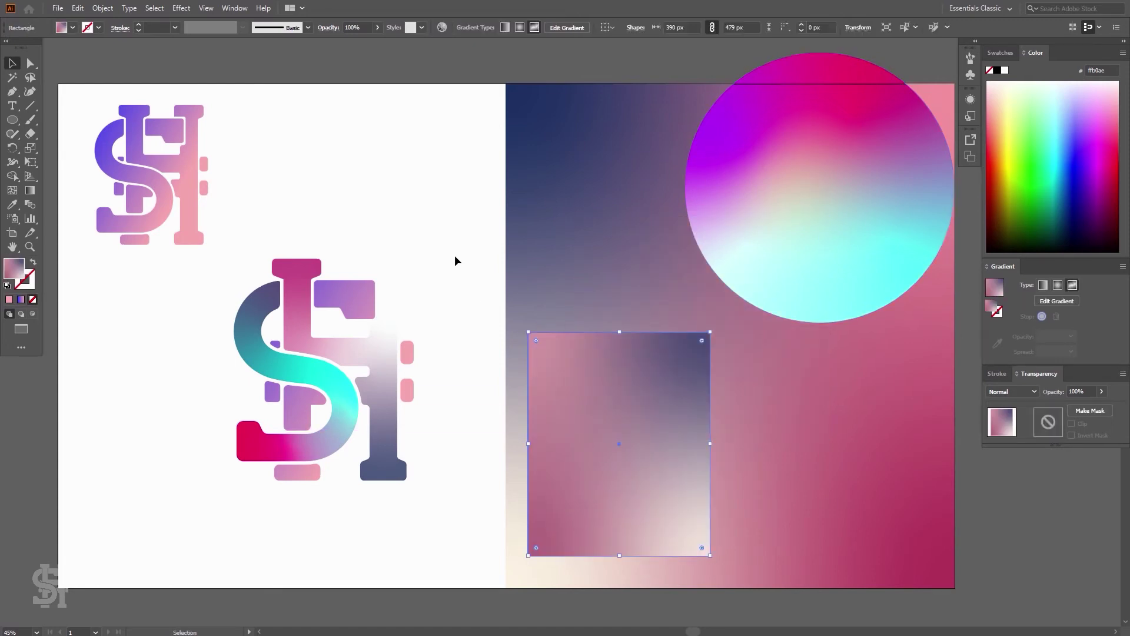
{"action": "left_click", "coordinate": [454, 257]}
{"action": "left_click_drag", "start_coordinate": [843, 187], "coordinate": [776, 280]}
{"action": "left_click", "coordinate": [378, 270]}
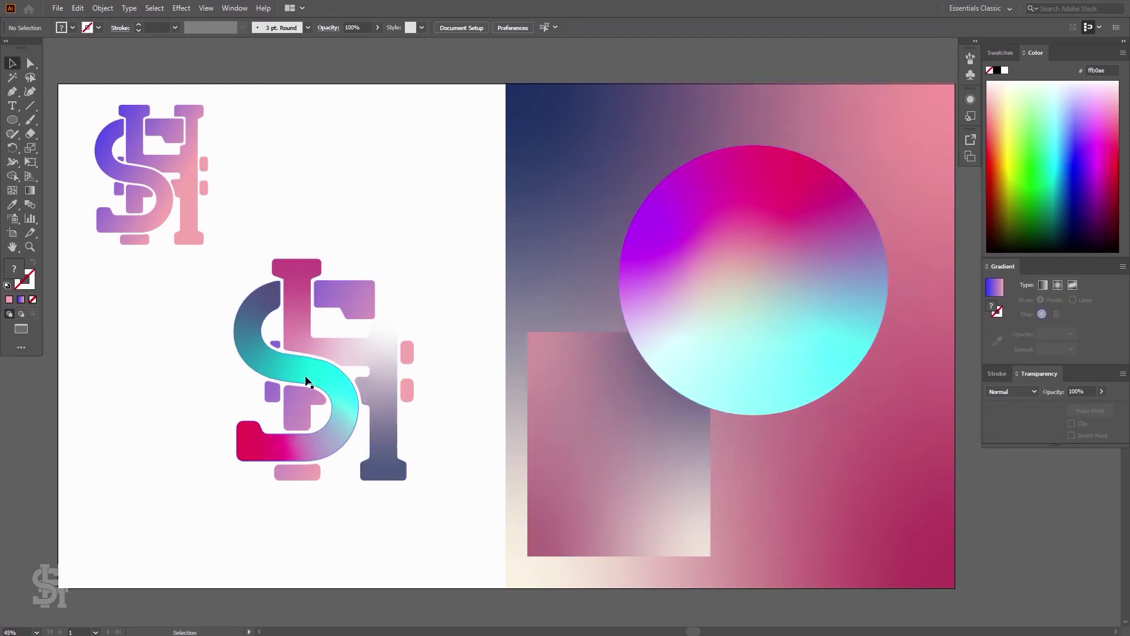
Step: Delete all parts of the larger monogram from the white area
{"action": "left_click", "coordinate": [349, 308]}
{"action": "left_click", "coordinate": [464, 232]}
{"action": "left_click_drag", "start_coordinate": [457, 222], "coordinate": [230, 506]}
{"action": "key", "text": "Delete"}
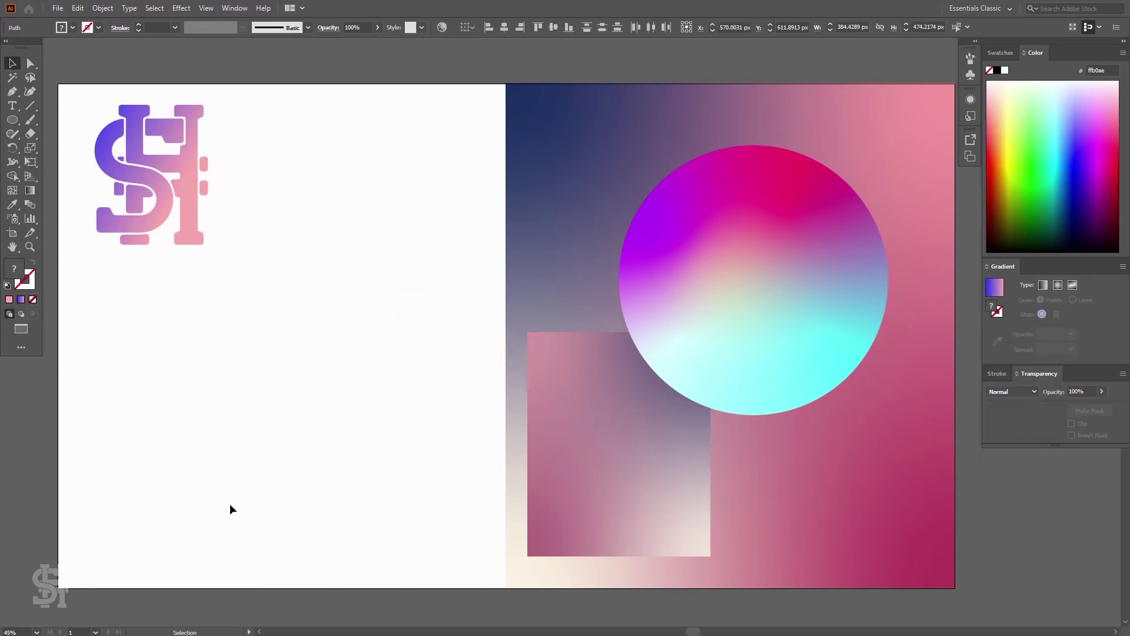
{"action": "left_click", "coordinate": [170, 166]}
{"action": "left_click", "coordinate": [224, 258]}
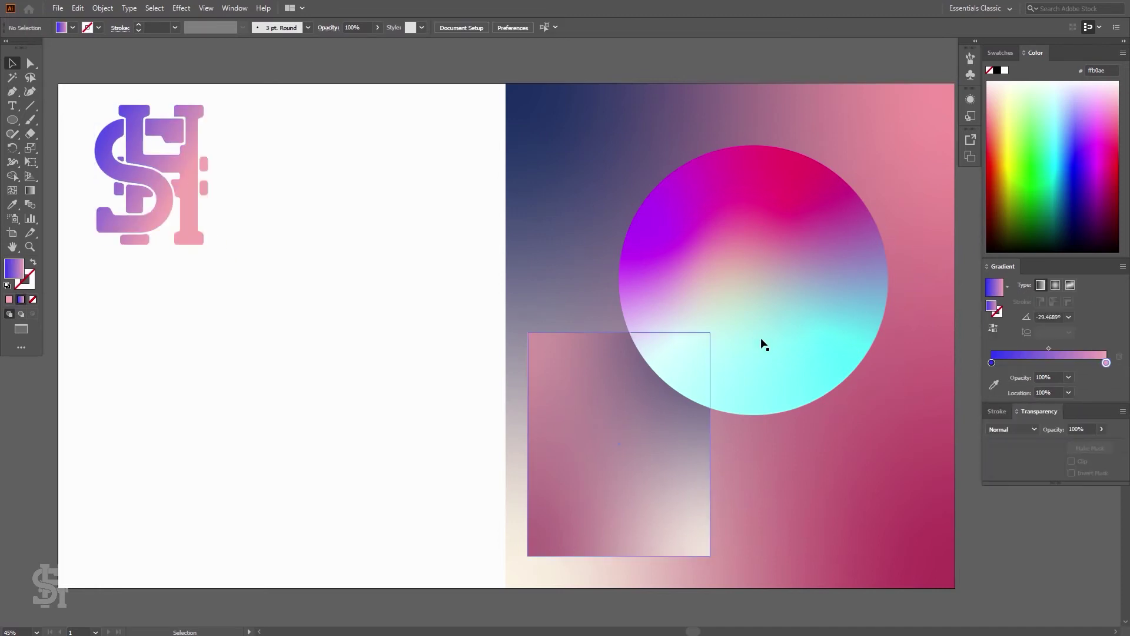
Step: Move the gradient rectangle onto the white area and place the circle near the centre of the gradient background
{"action": "left_click_drag", "start_coordinate": [627, 438], "coordinate": [413, 429]}
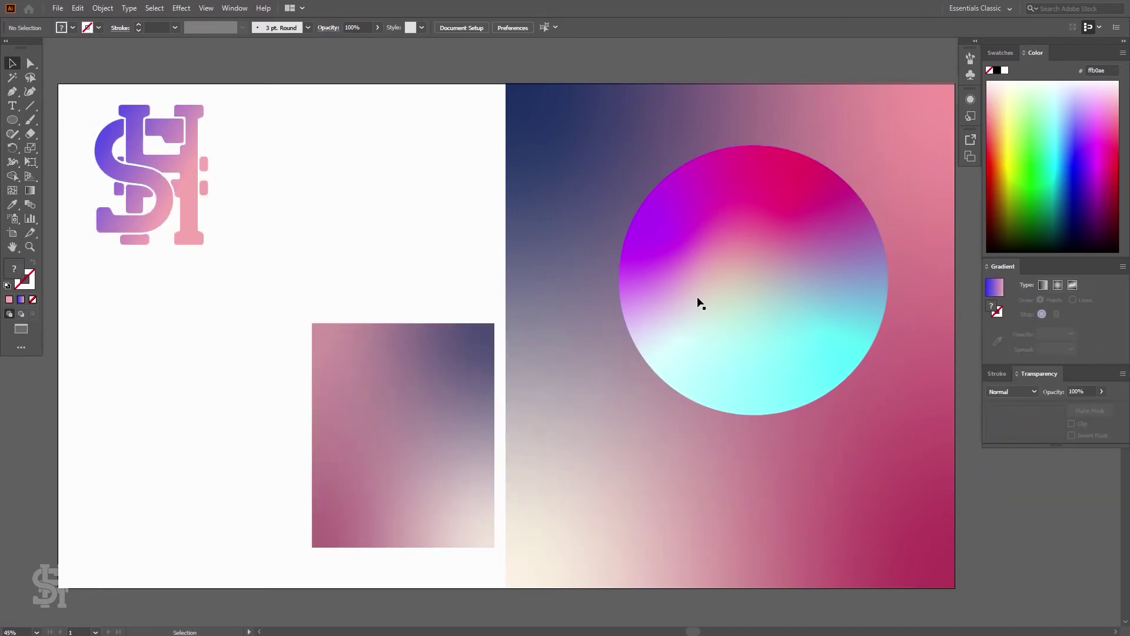
{"action": "left_click_drag", "start_coordinate": [701, 303], "coordinate": [350, 316]}
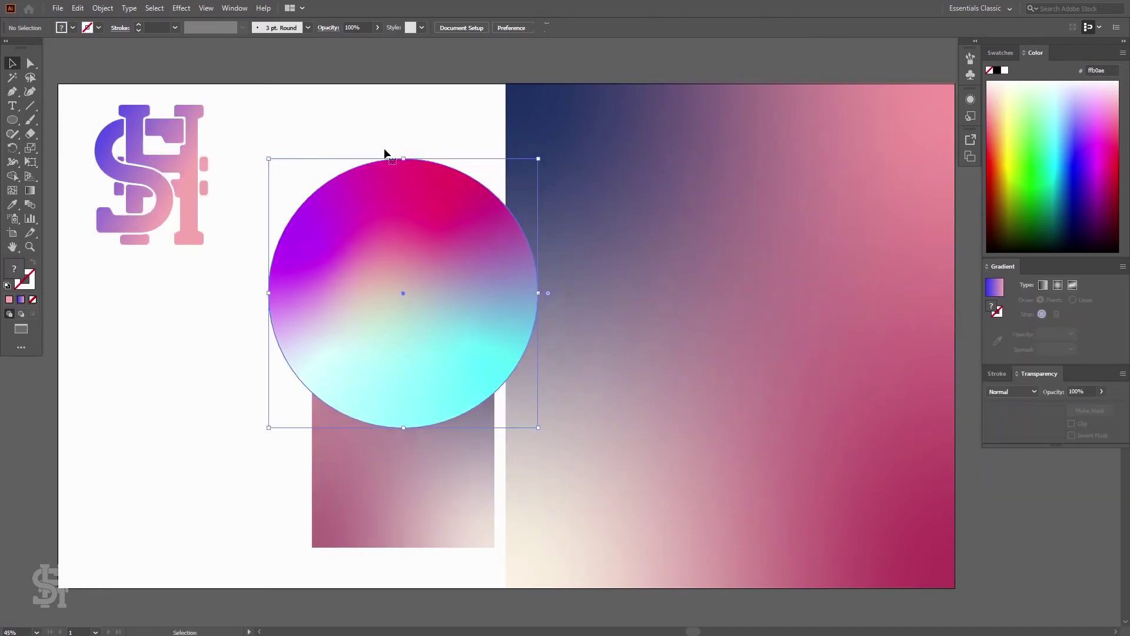
{"action": "left_click", "coordinate": [383, 121]}
{"action": "left_click_drag", "start_coordinate": [489, 315], "coordinate": [834, 321]}
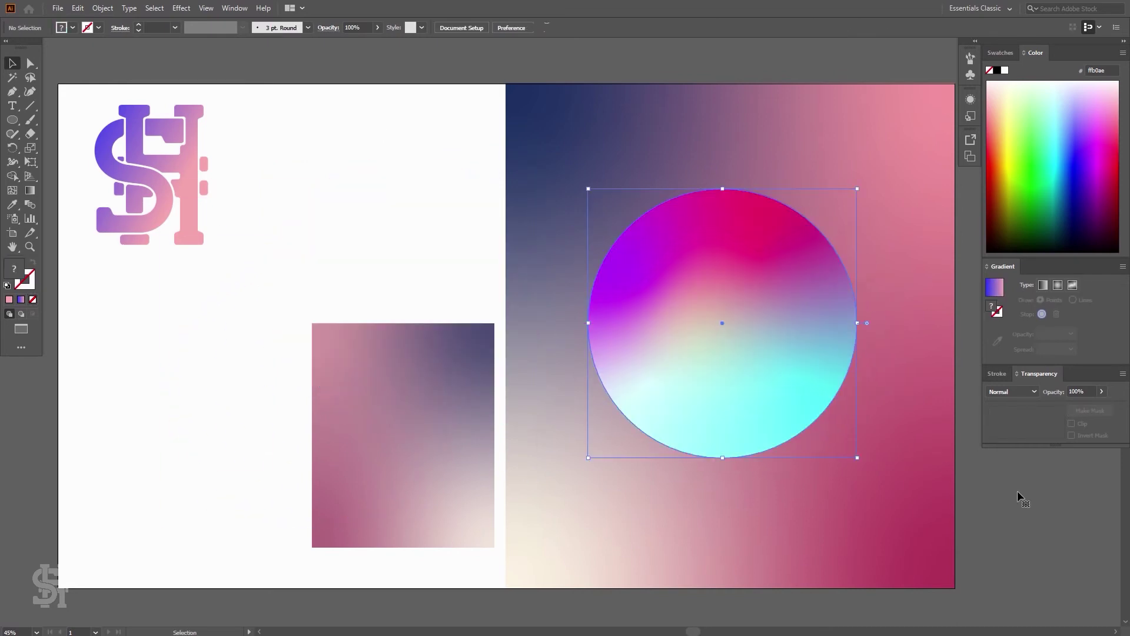
Step: Set the circle's blending mode to Overlay and duplicate it twice into a vertical stack of three overlapping circles
{"action": "left_click", "coordinate": [1017, 392]}
{"action": "left_click", "coordinate": [1012, 273]}
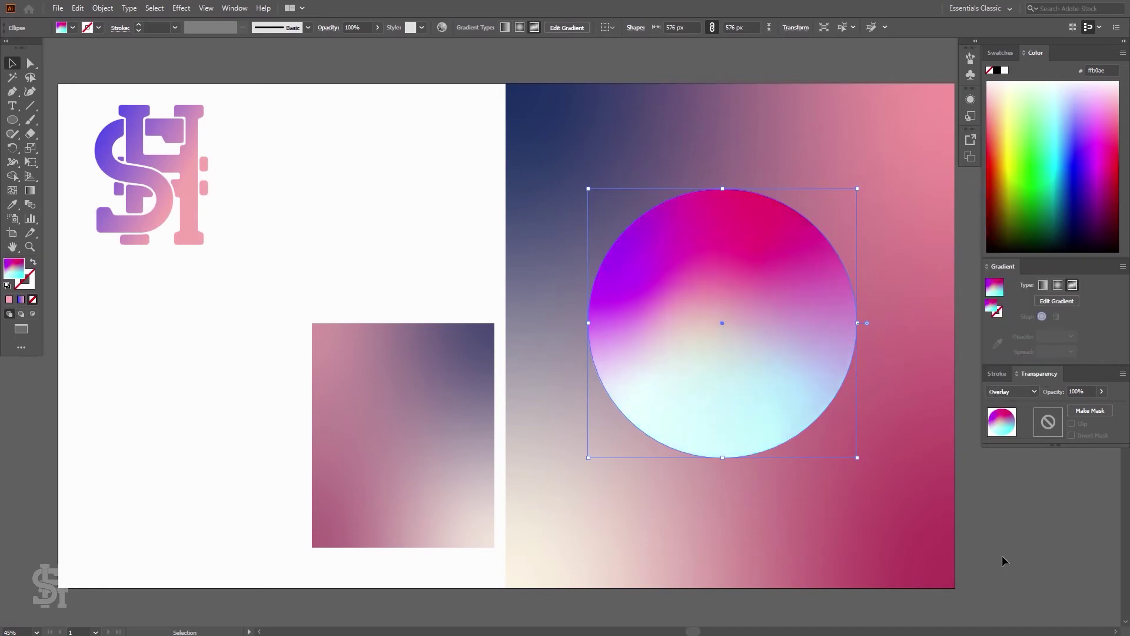
{"action": "left_click", "coordinate": [999, 530]}
{"action": "left_click_drag", "start_coordinate": [727, 377], "coordinate": [728, 303]}
{"action": "left_click_drag", "start_coordinate": [727, 303], "coordinate": [730, 464]}
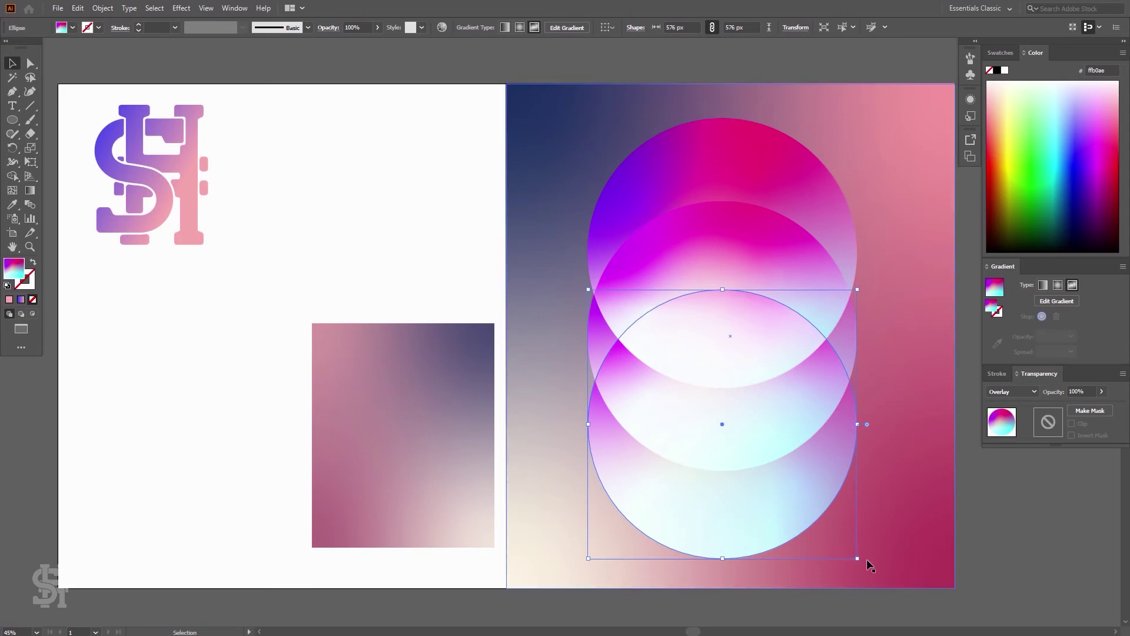
Step: In the lowest circle's freeform gradient, move the red stop down, the white stop up and the cyan stop down and left
{"action": "left_click", "coordinate": [31, 193]}
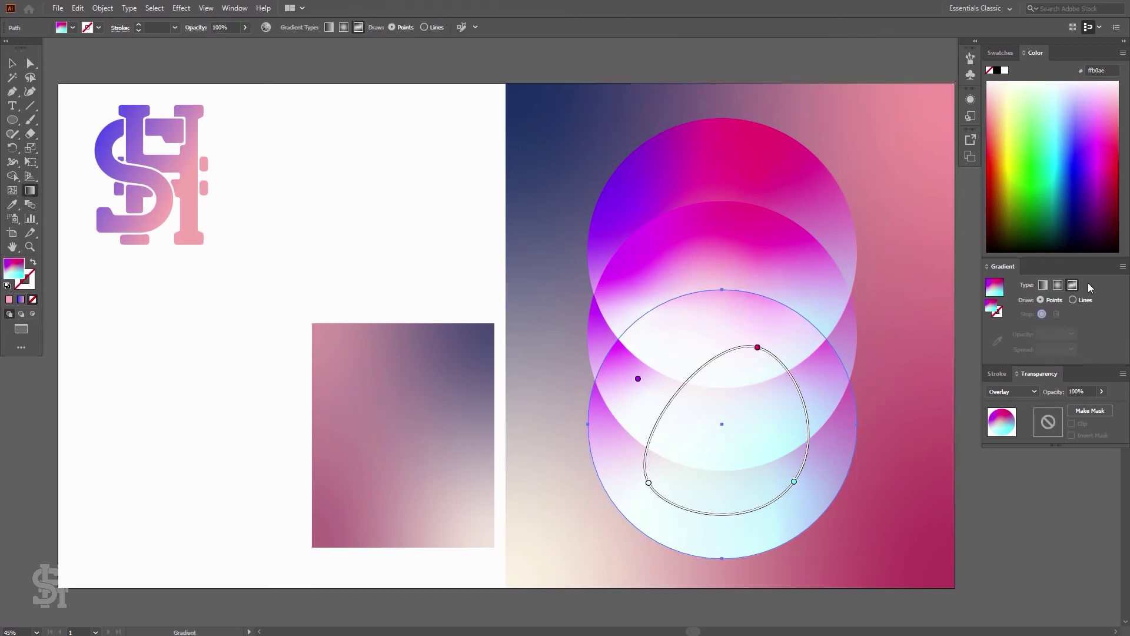
{"action": "left_click_drag", "start_coordinate": [758, 351], "coordinate": [753, 380]}
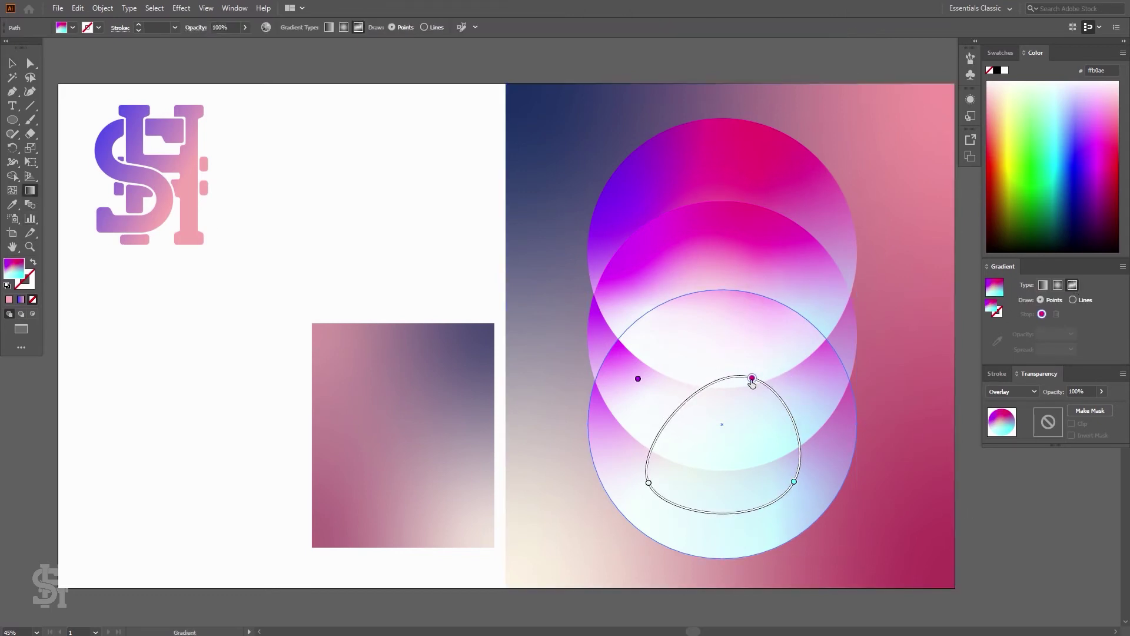
{"action": "left_click_drag", "start_coordinate": [648, 483], "coordinate": [632, 436]}
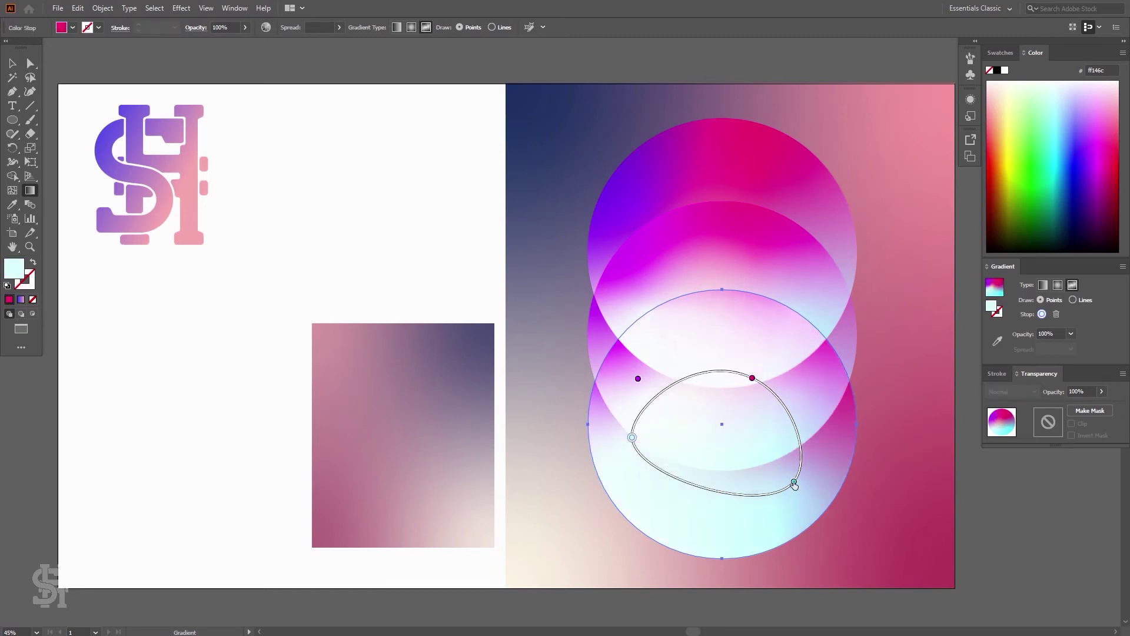
{"action": "left_click_drag", "start_coordinate": [794, 481], "coordinate": [759, 502]}
{"action": "key", "text": "v"}
{"action": "left_click", "coordinate": [387, 182]}
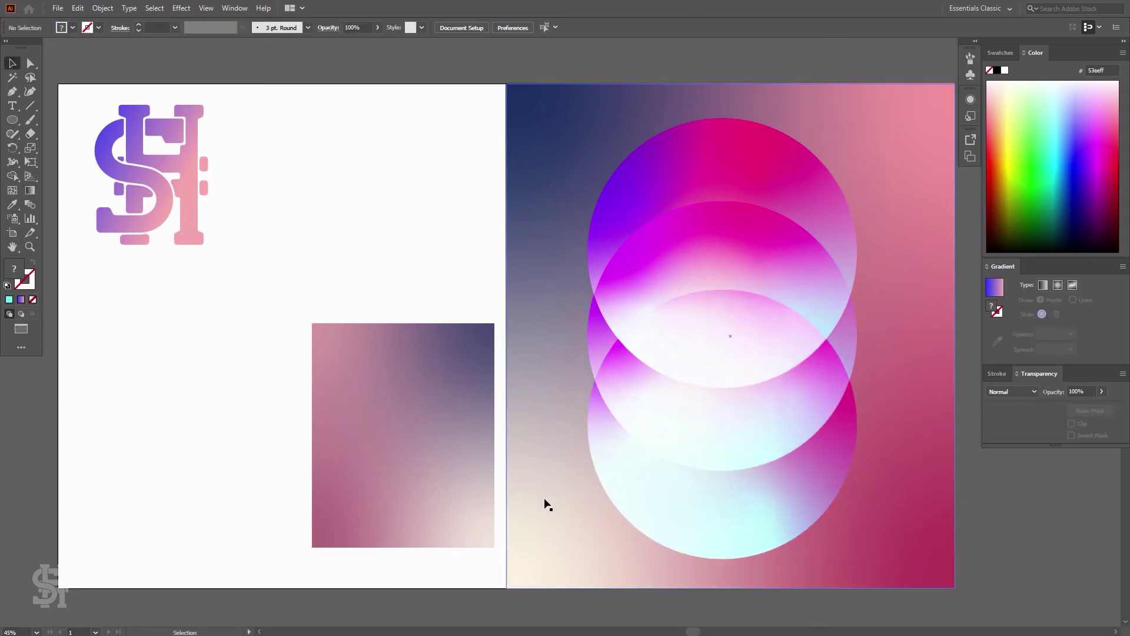
Step: Nudge the upper and middle circles of the stack slightly upward
{"action": "left_click_drag", "start_coordinate": [741, 171], "coordinate": [743, 158]}
{"action": "left_click", "coordinate": [831, 362]}
{"action": "left_click_drag", "start_coordinate": [839, 351], "coordinate": [846, 337]}
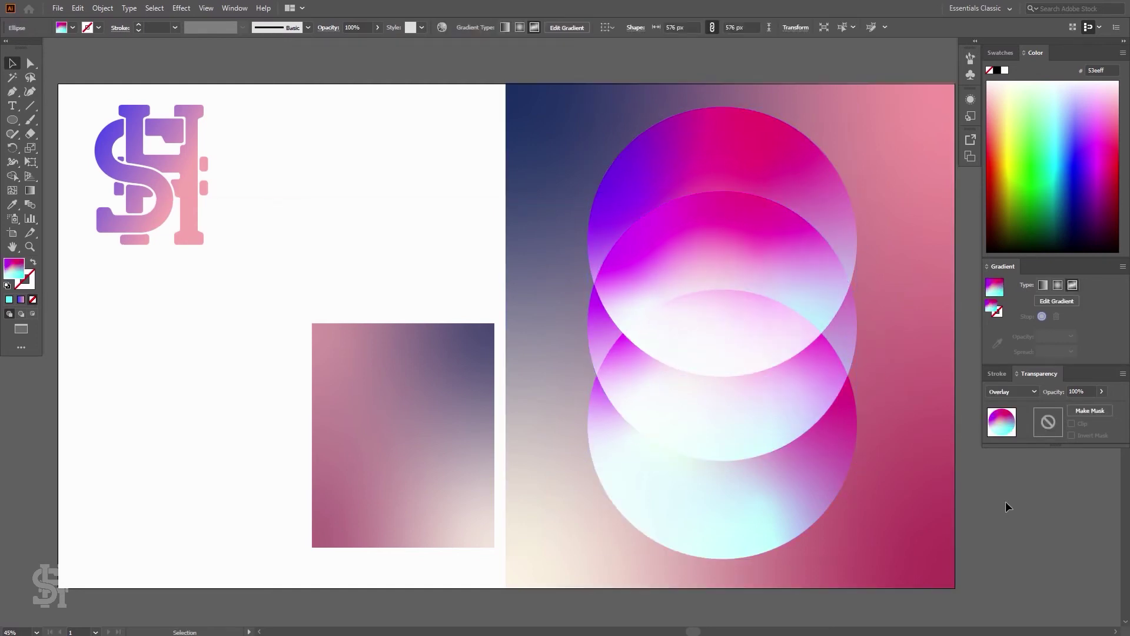
Step: Move the gradient rectangle off the white area to the artboard's lower-right edge and deselect it
{"action": "key", "text": "ctrl+shift+a"}
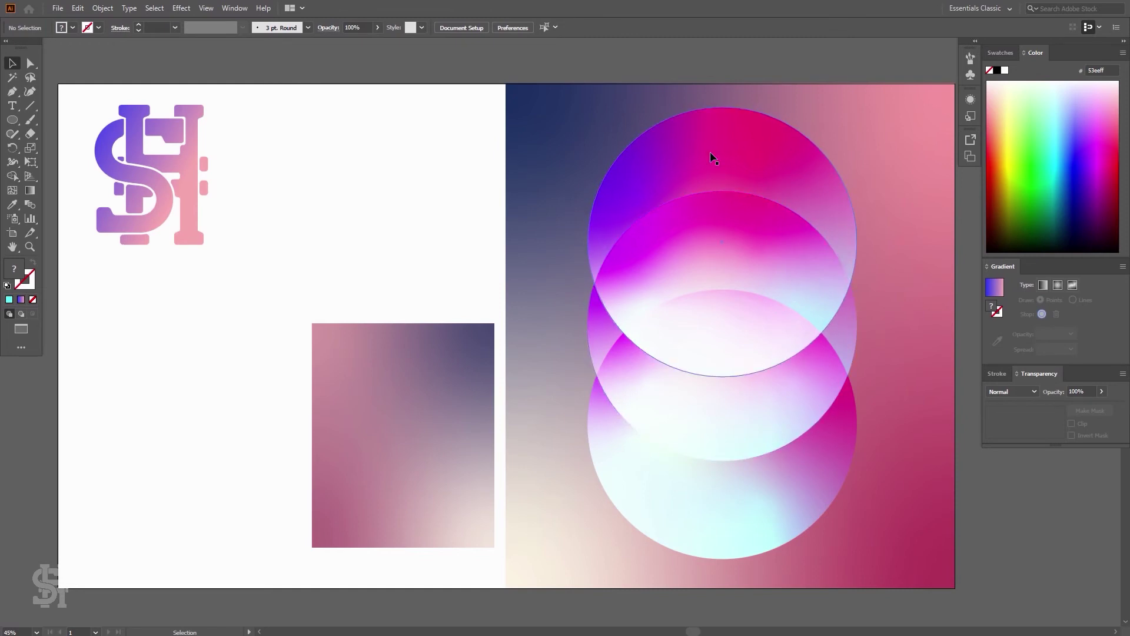
{"action": "left_click", "coordinate": [472, 393]}
{"action": "left_click_drag", "start_coordinate": [473, 393], "coordinate": [1018, 452]}
{"action": "left_click", "coordinate": [116, 346]}
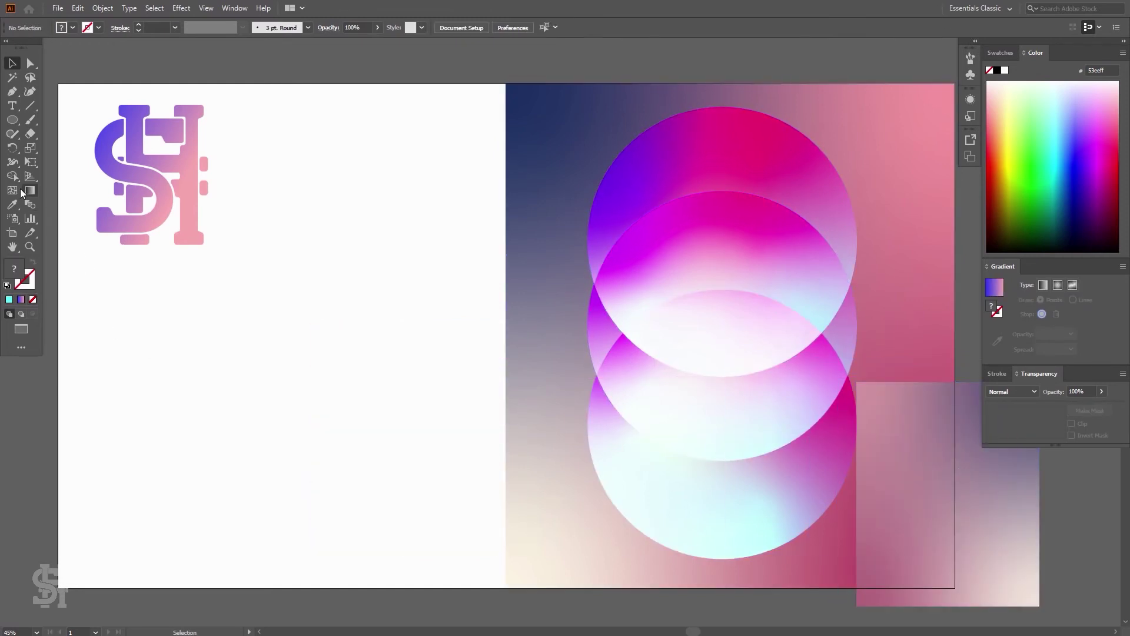
Step: Draw an ellipse about 529 by 704 px on the white area, shift it slightly up and left, and fill it dark blue (1a00a4)
{"action": "left_click", "coordinate": [12, 119]}
{"action": "left_click_drag", "start_coordinate": [267, 219], "coordinate": [514, 548]}
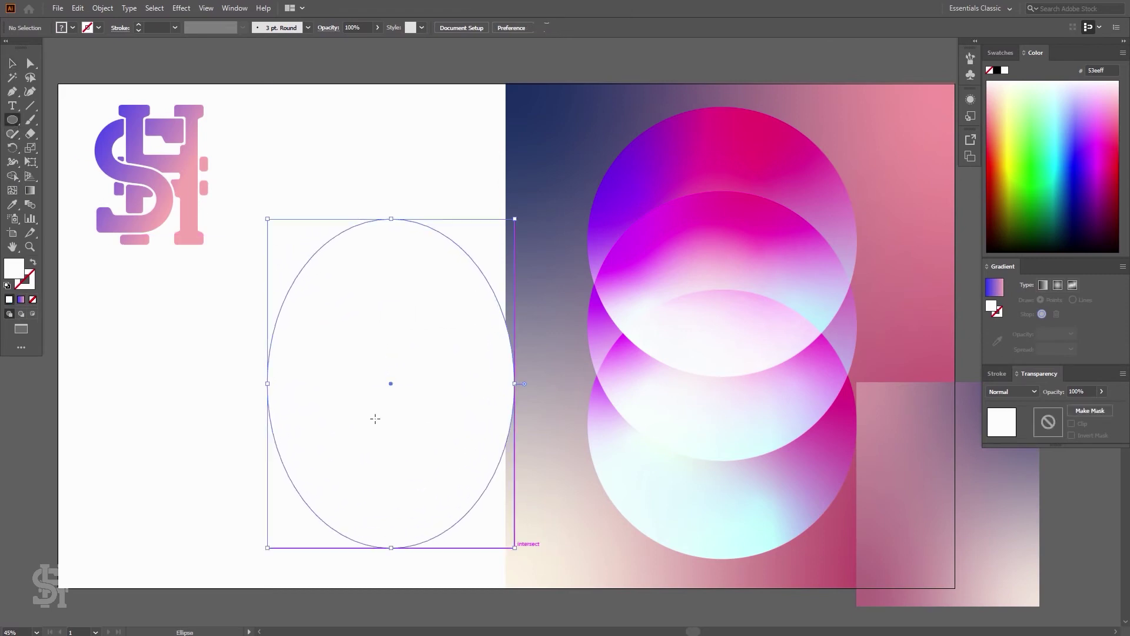
{"action": "left_click", "coordinate": [12, 192]}
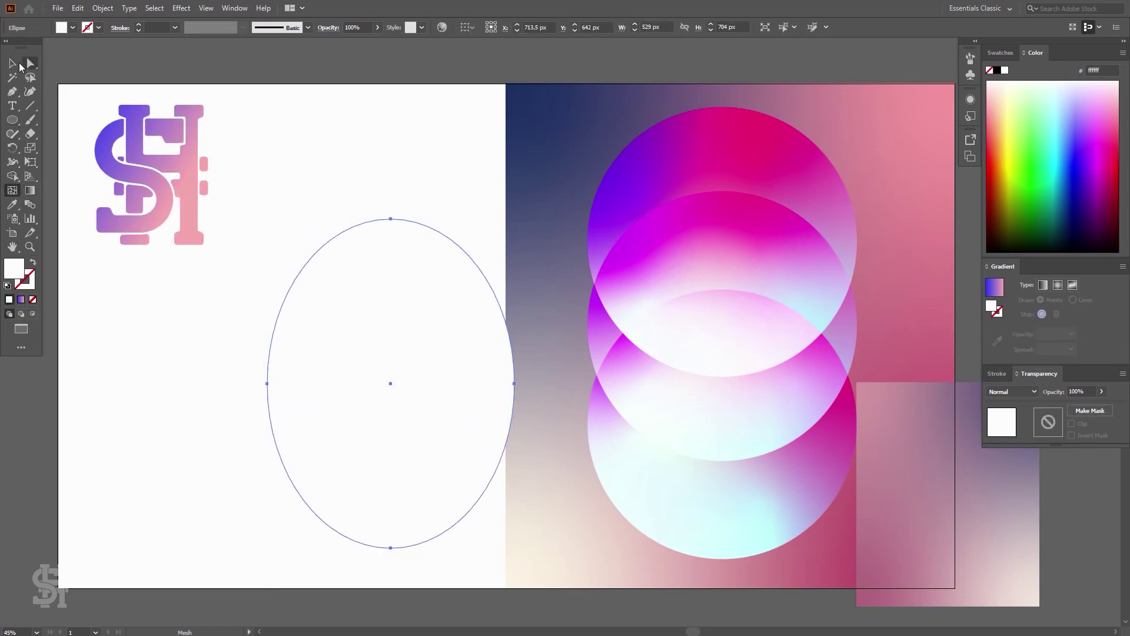
{"action": "left_click", "coordinate": [13, 63]}
{"action": "left_click_drag", "start_coordinate": [383, 310], "coordinate": [342, 289]}
{"action": "left_click", "coordinate": [1082, 190]}
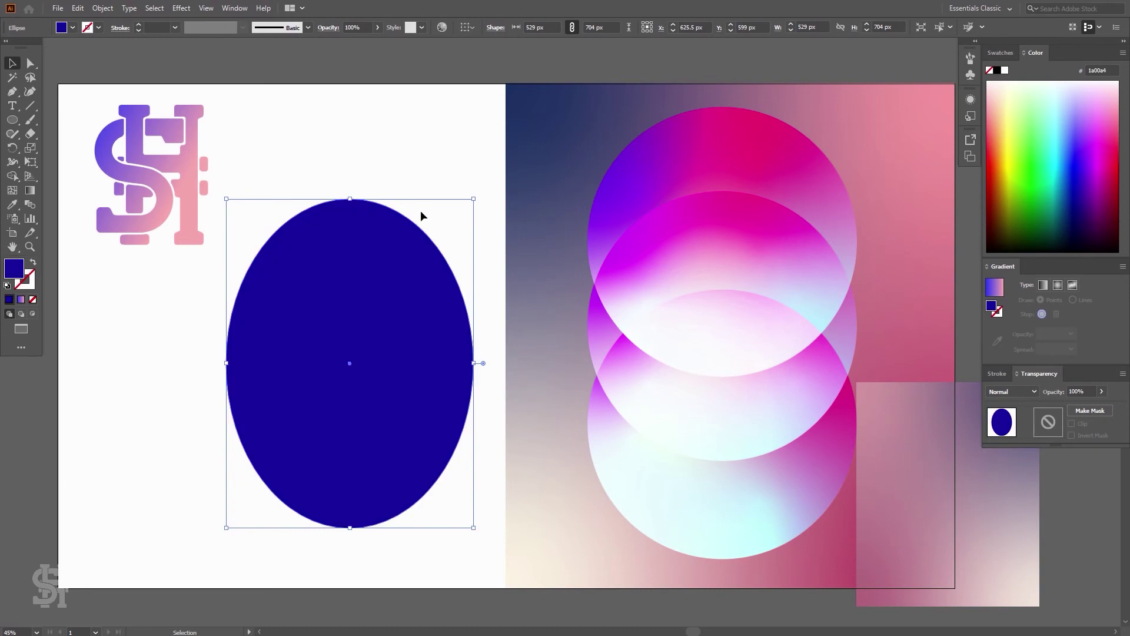
{"action": "left_click", "coordinate": [421, 217]}
{"action": "left_click", "coordinate": [254, 336]}
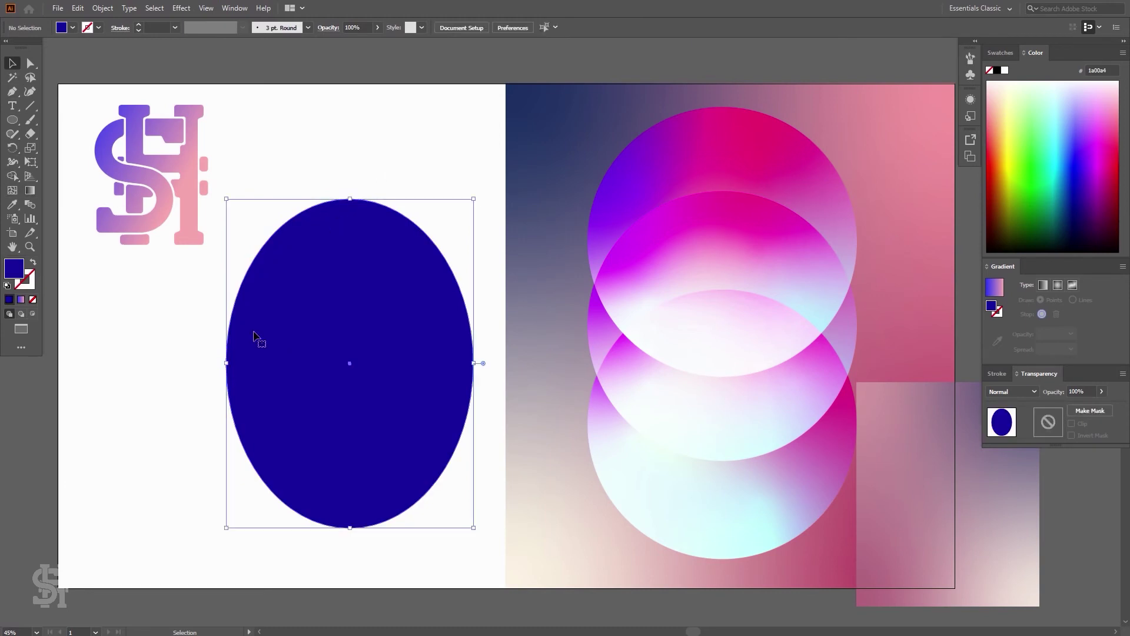
Step: Add a mesh point in the ellipse's upper middle, shift it slightly up and left, and colour it light cyan
{"action": "left_click", "coordinate": [12, 190]}
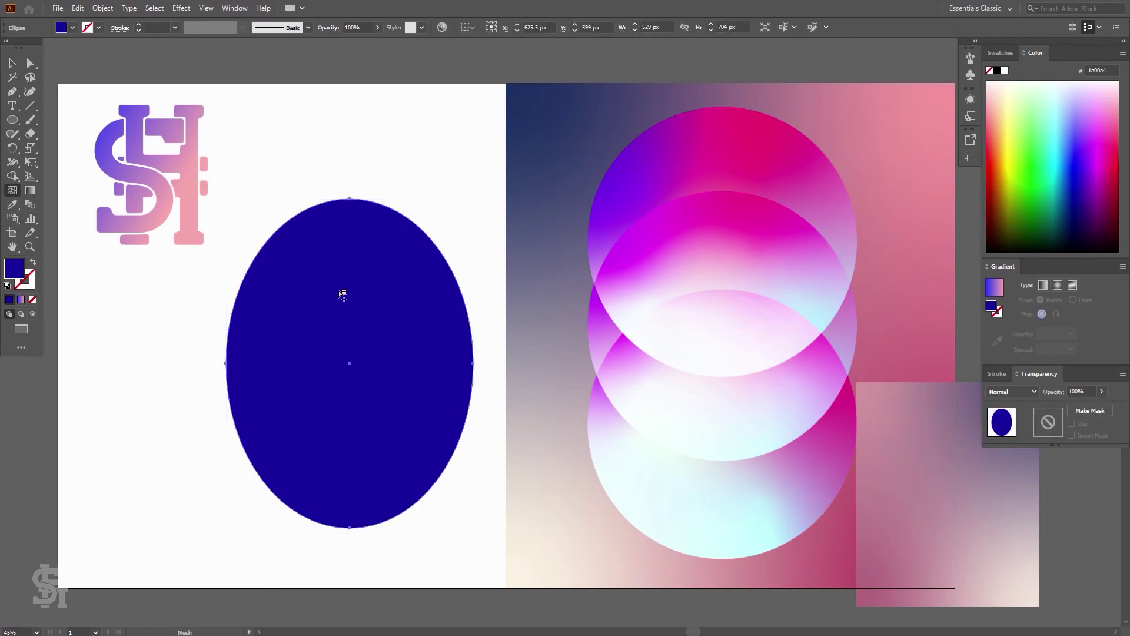
{"action": "left_click", "coordinate": [339, 290]}
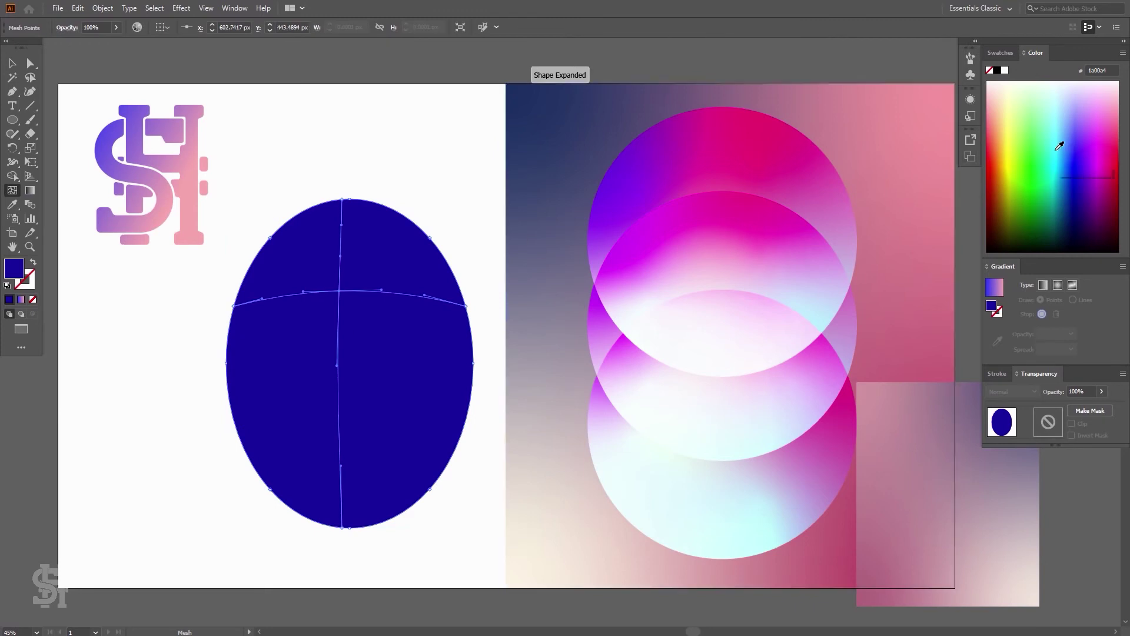
{"action": "left_click", "coordinate": [340, 291]}
{"action": "left_click_drag", "start_coordinate": [342, 291], "coordinate": [319, 282]}
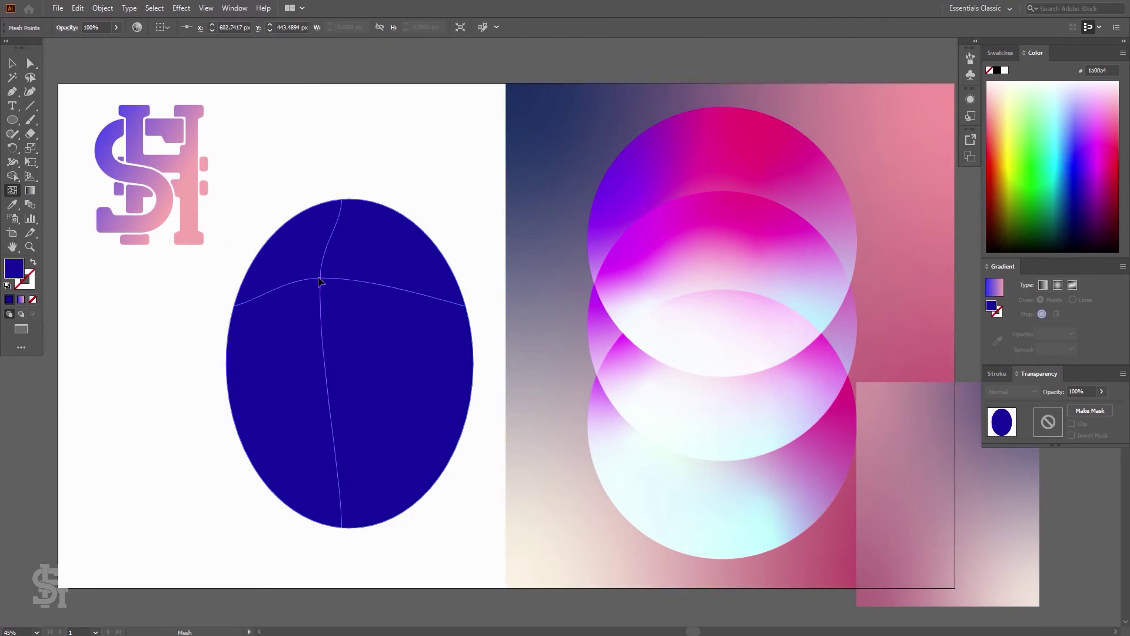
{"action": "left_click", "coordinate": [1054, 135]}
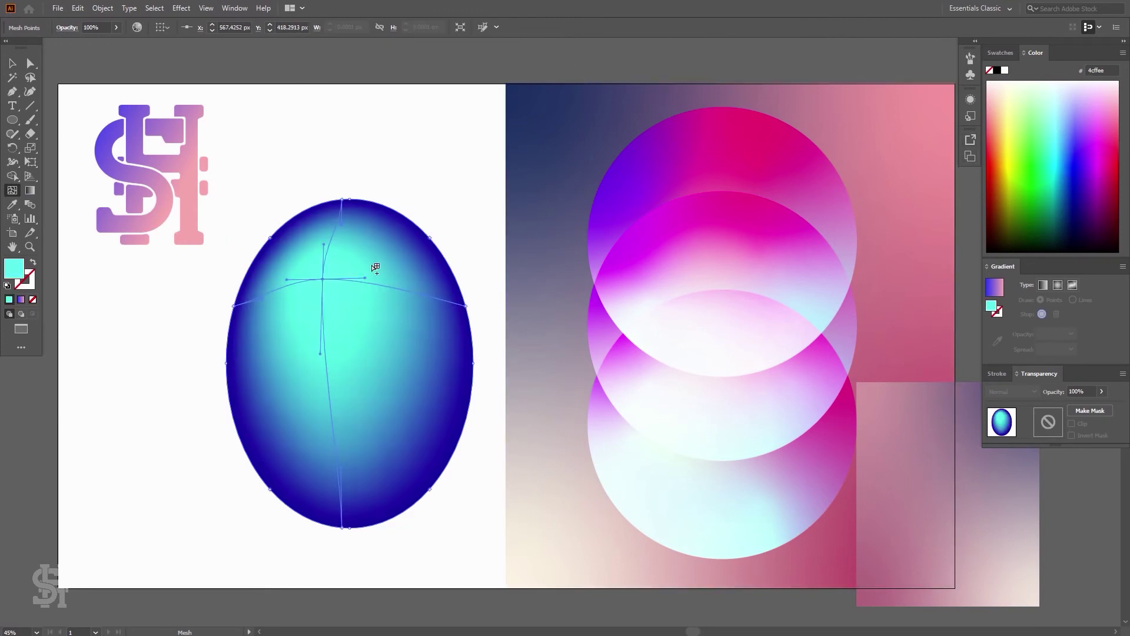
Step: Add a crimson-pink mesh point at the ellipse's lower right and a cyan mesh point at its lower left
{"action": "left_click", "coordinate": [411, 416]}
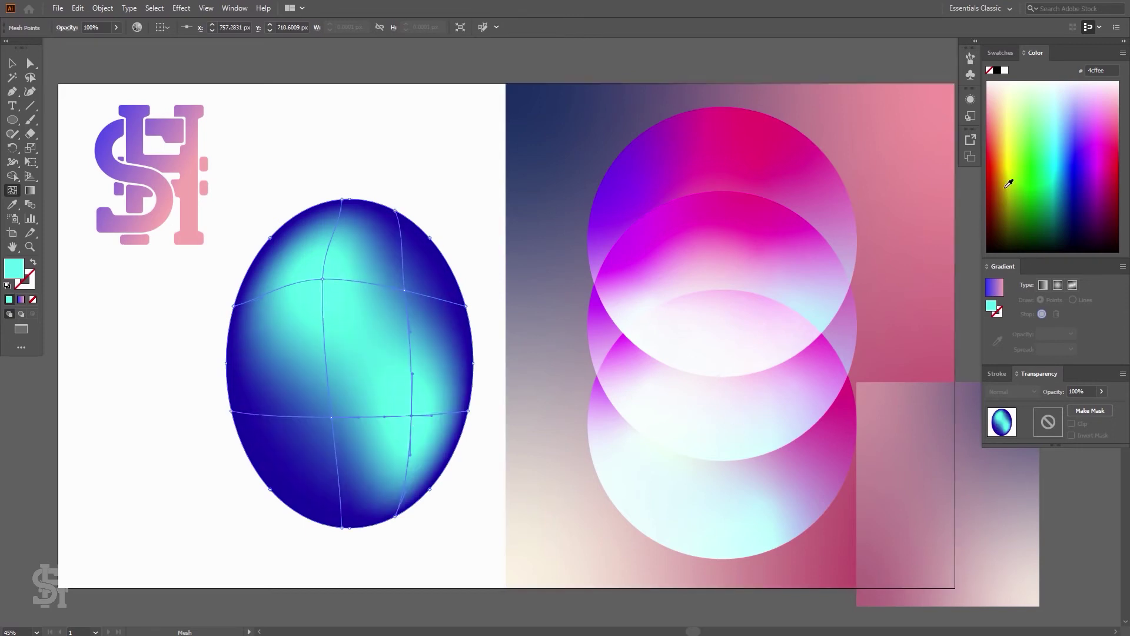
{"action": "left_click", "coordinate": [1113, 152]}
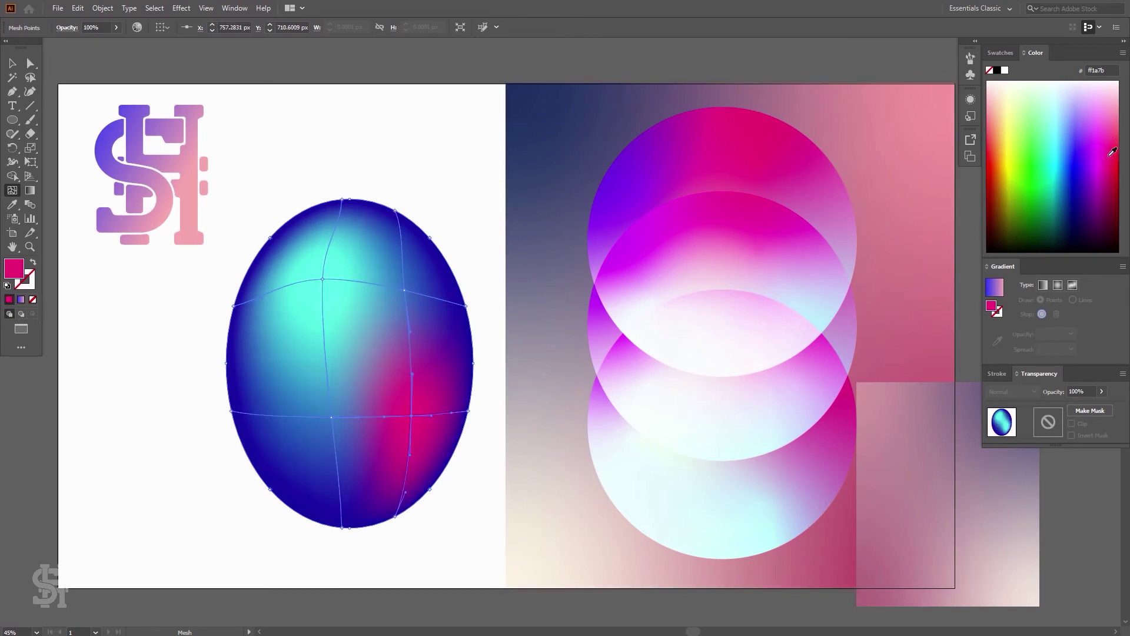
{"action": "left_click", "coordinate": [254, 398]}
{"action": "left_click", "coordinate": [1055, 166]}
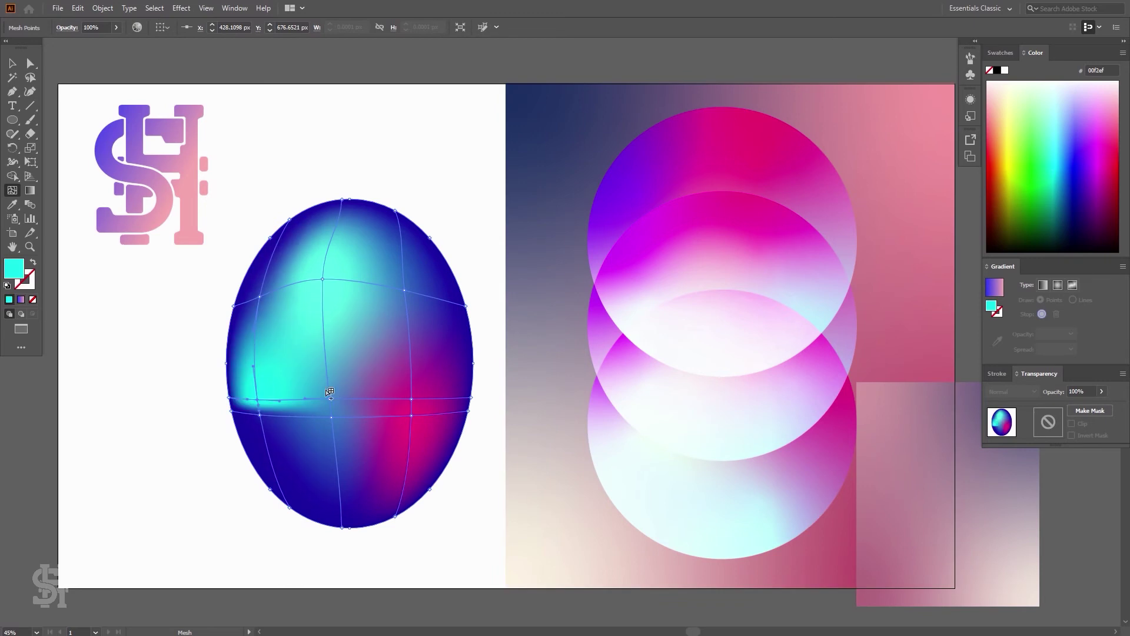
Step: Reshape the mesh around the ellipse's lower-left cyan point by adjusting it with the Direct Selection tool
{"action": "left_click", "coordinate": [32, 65]}
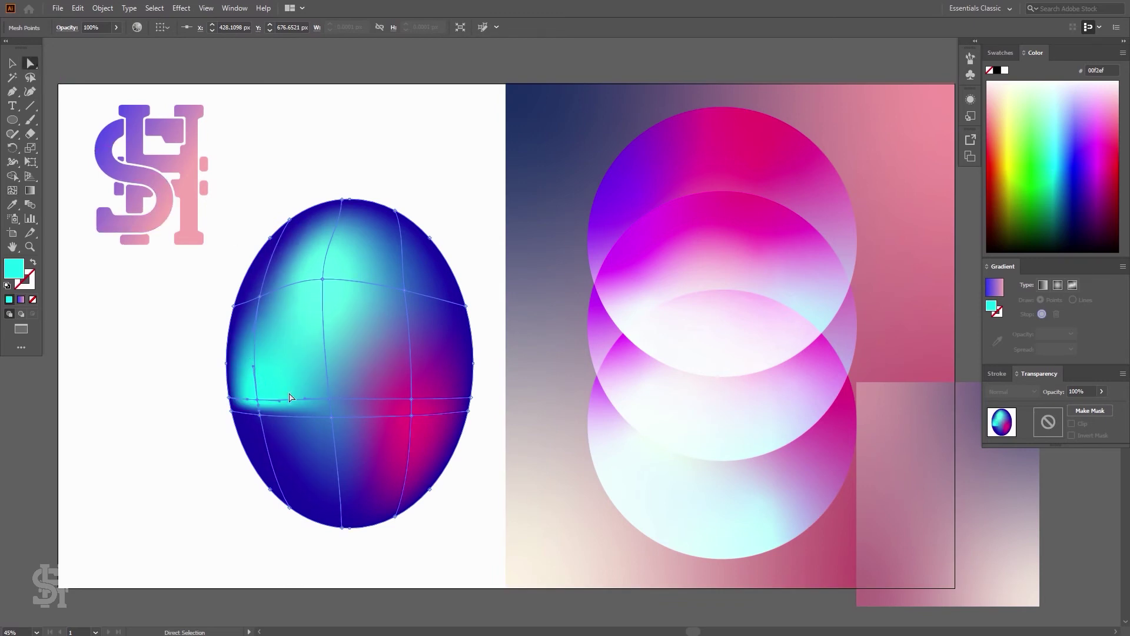
{"action": "mouse_move", "coordinate": [256, 369]}
{"action": "left_mouse_down"}
{"action": "mouse_move", "coordinate": [251, 314]}
{"action": "mouse_move", "coordinate": [255, 390]}
{"action": "mouse_move", "coordinate": [260, 409]}
{"action": "mouse_move", "coordinate": [274, 408]}
{"action": "mouse_move", "coordinate": [252, 411]}
{"action": "left_mouse_up"}
{"action": "left_click", "coordinate": [354, 156]}
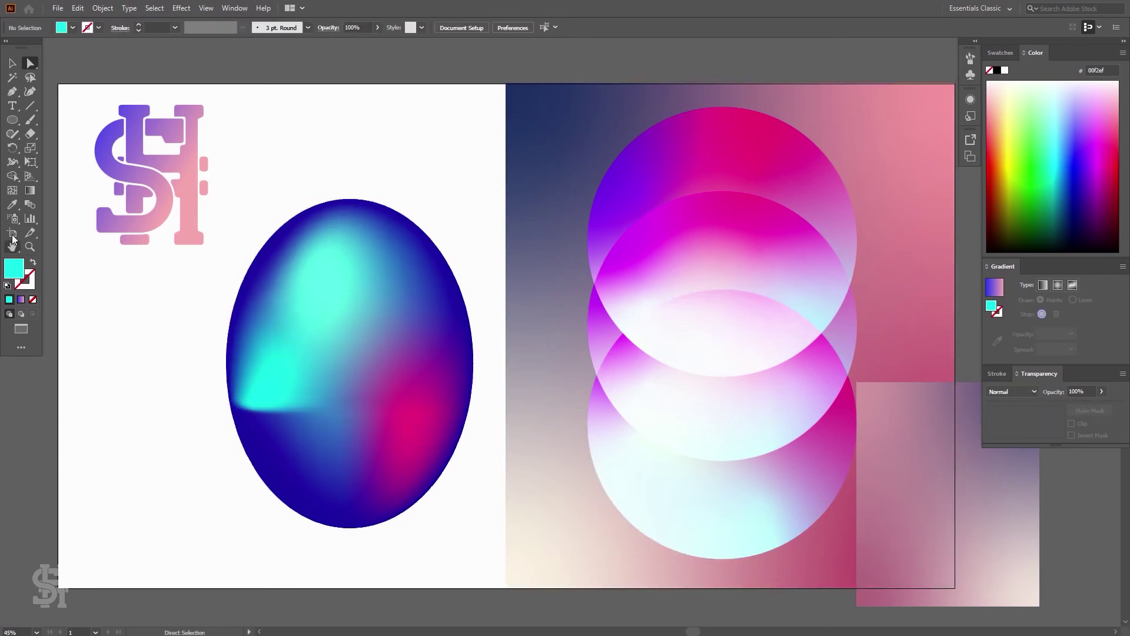
Step: Try moving the lower-left mesh points inward and pulling the ellipse's left edge outward to deform its outline
{"action": "mouse_move", "coordinate": [253, 411]}
{"action": "left_mouse_down"}
{"action": "mouse_move", "coordinate": [265, 416]}
{"action": "mouse_move", "coordinate": [260, 435]}
{"action": "mouse_move", "coordinate": [268, 384]}
{"action": "mouse_move", "coordinate": [328, 353]}
{"action": "mouse_move", "coordinate": [304, 345]}
{"action": "mouse_move", "coordinate": [312, 365]}
{"action": "left_mouse_up"}
{"action": "key", "text": "ctrl+shift+a"}
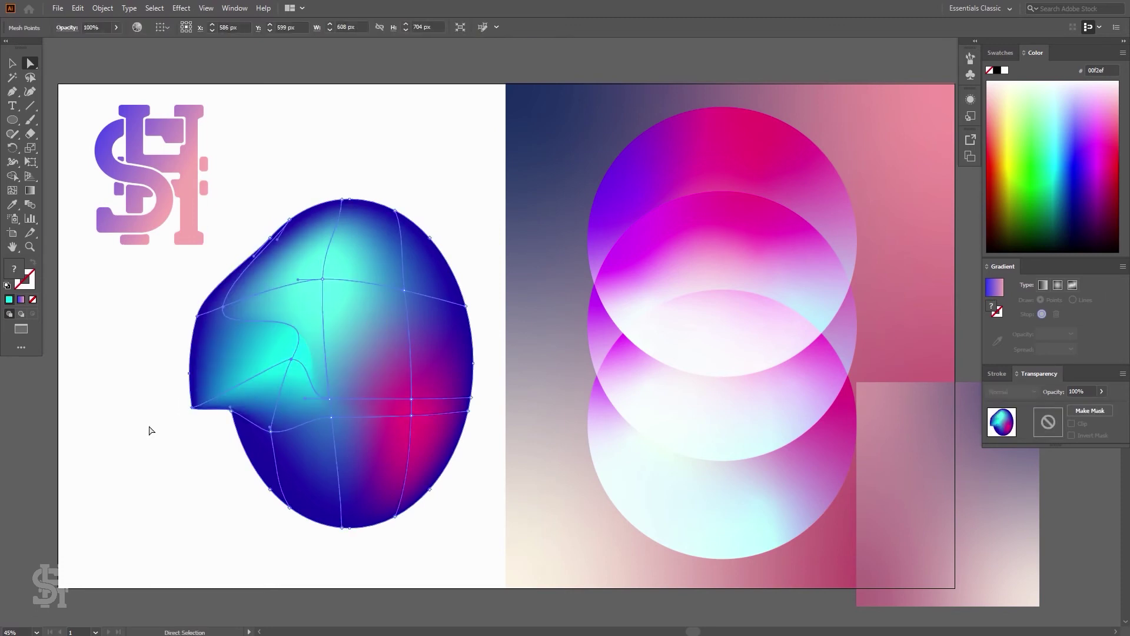
{"action": "left_click", "coordinate": [151, 430]}
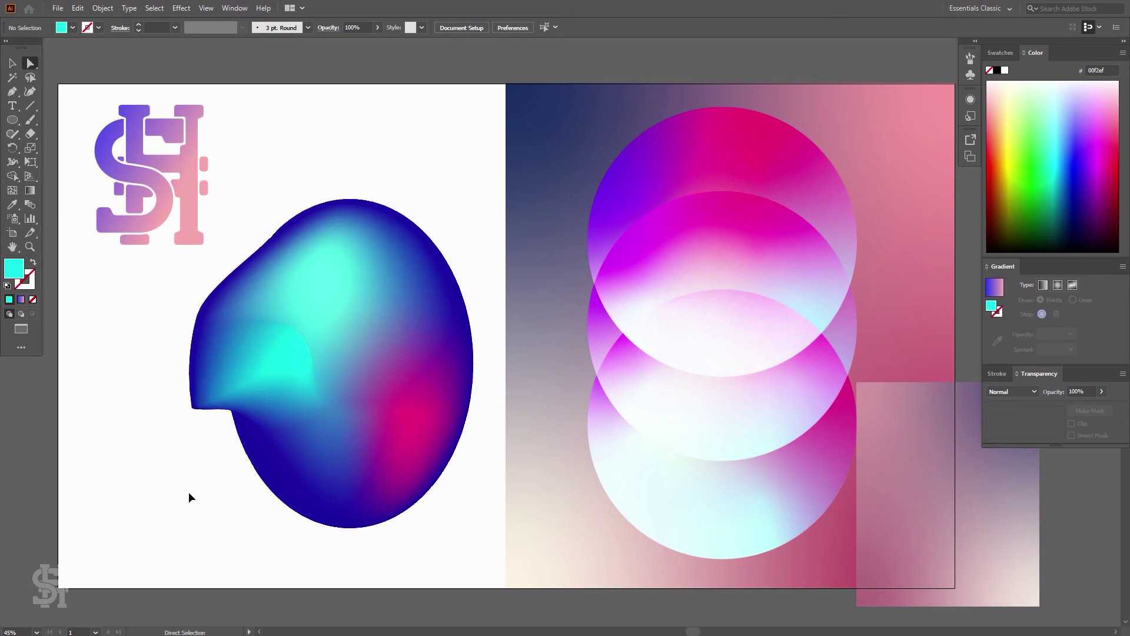
Step: Undo the moves that deformed the ellipse's left outline
{"action": "key", "text": "ctrl+z"}
{"action": "key", "text": "ctrl+z"}
{"action": "key", "text": "ctrl+z"}
{"action": "key", "text": "ctrl+z"}
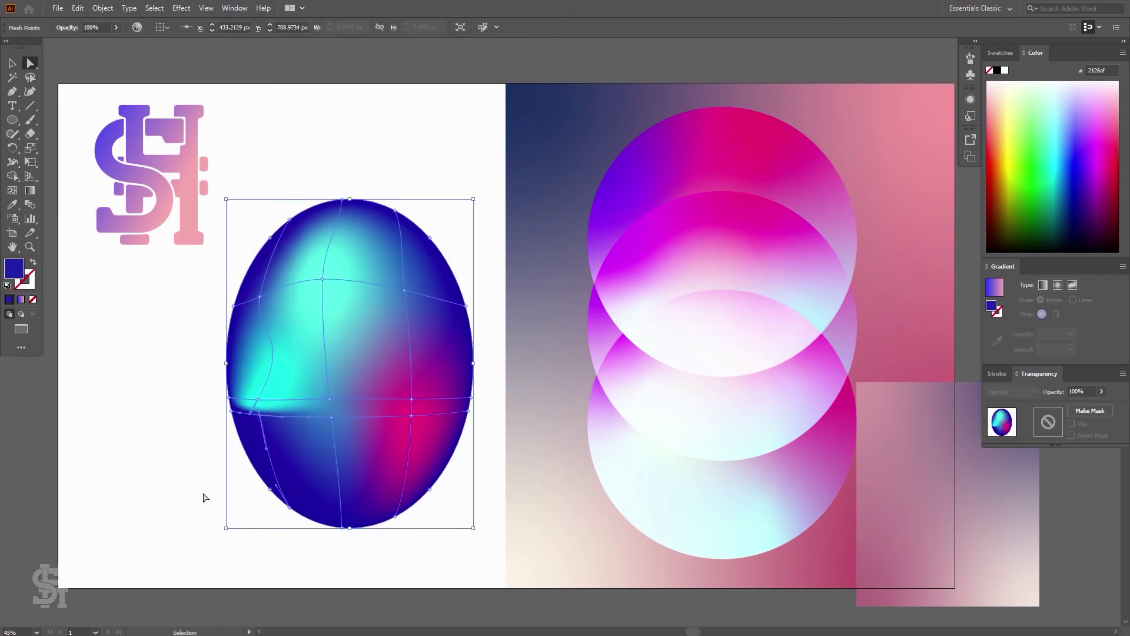
{"action": "left_click", "coordinate": [203, 493]}
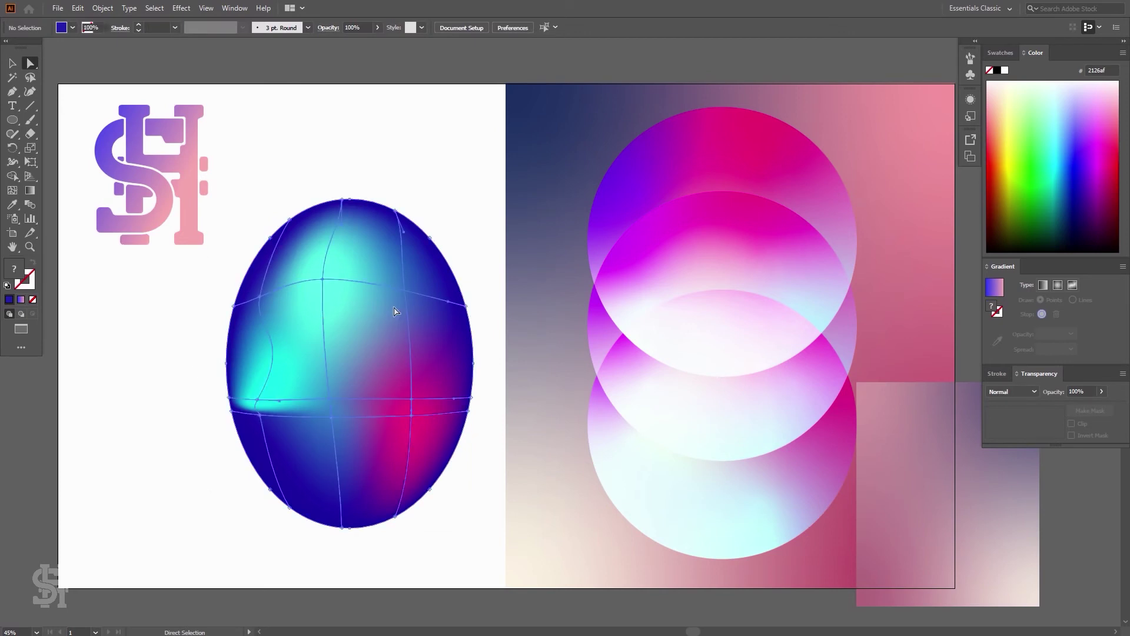
Step: Move the upper-right mesh point in towards the ellipse's centre and shift the upper cyan mesh point slightly up and left
{"action": "left_click", "coordinate": [404, 289]}
{"action": "left_click_drag", "start_coordinate": [404, 291], "coordinate": [356, 330]}
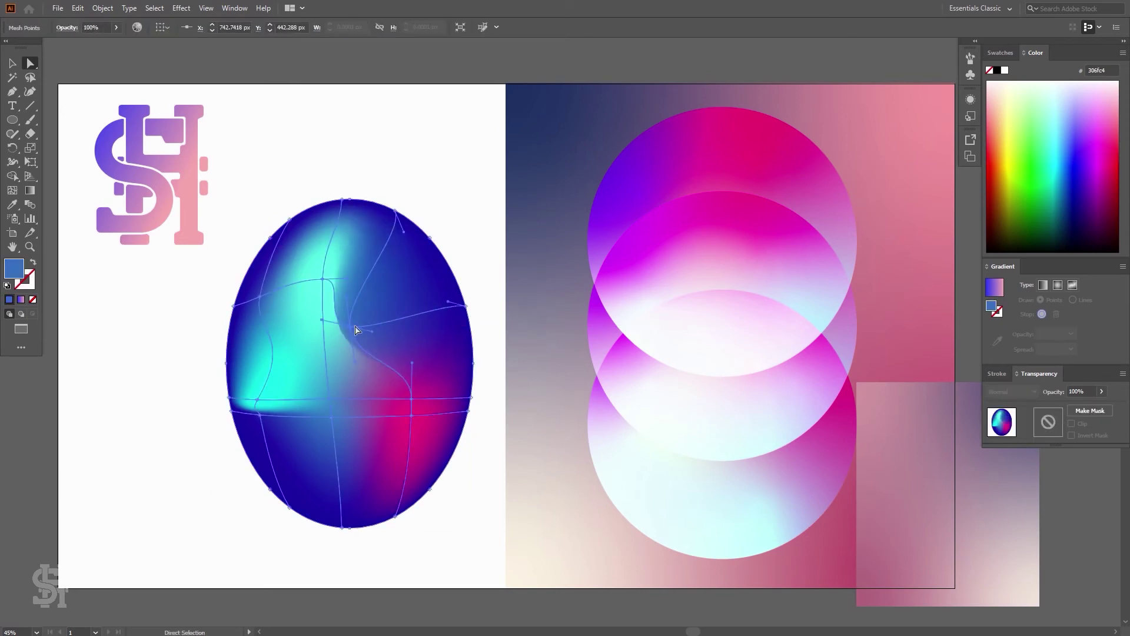
{"action": "left_click_drag", "start_coordinate": [324, 281], "coordinate": [348, 263]}
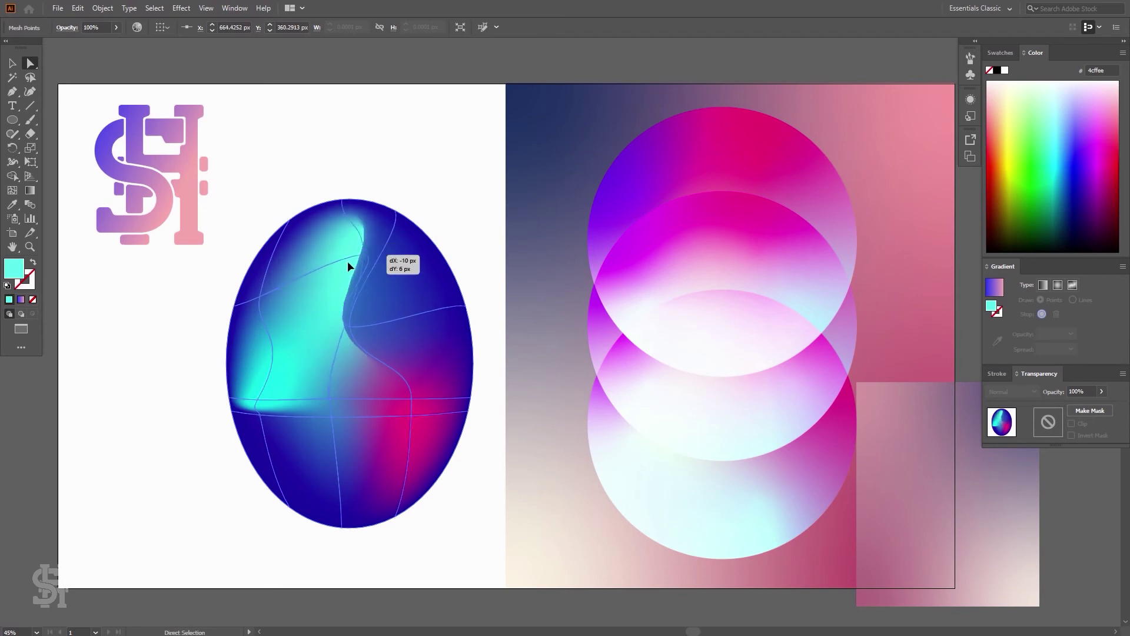
{"action": "left_click", "coordinate": [328, 184]}
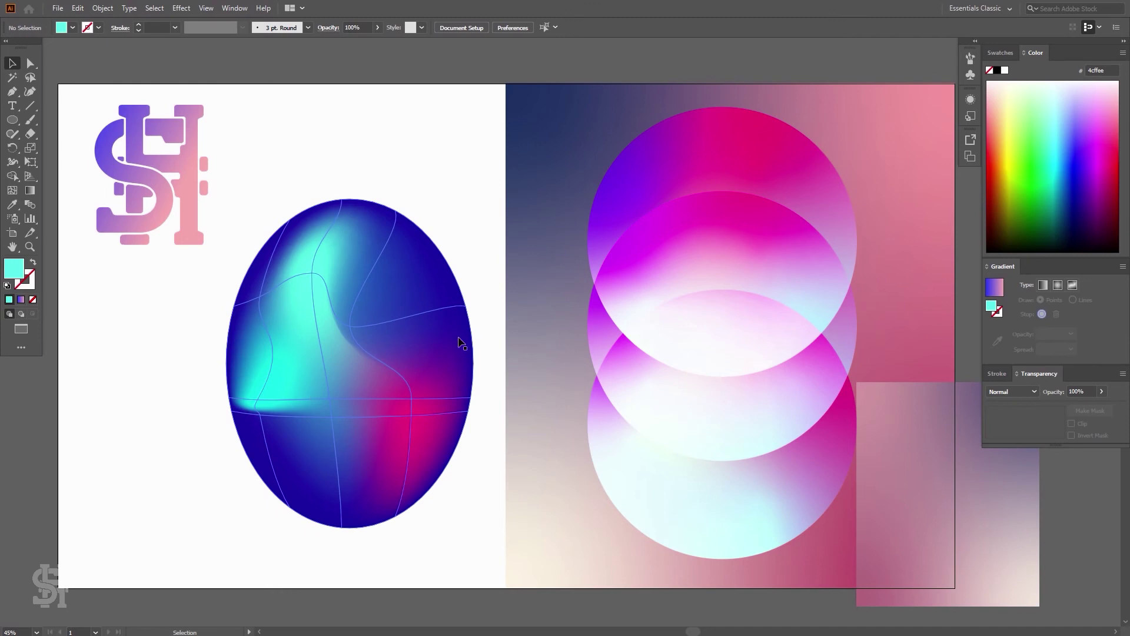
Step: Move the mesh ellipse to the white area's lower-left corner and scale it down to a nearly circular shape
{"action": "left_click_drag", "start_coordinate": [415, 329], "coordinate": [269, 381]}
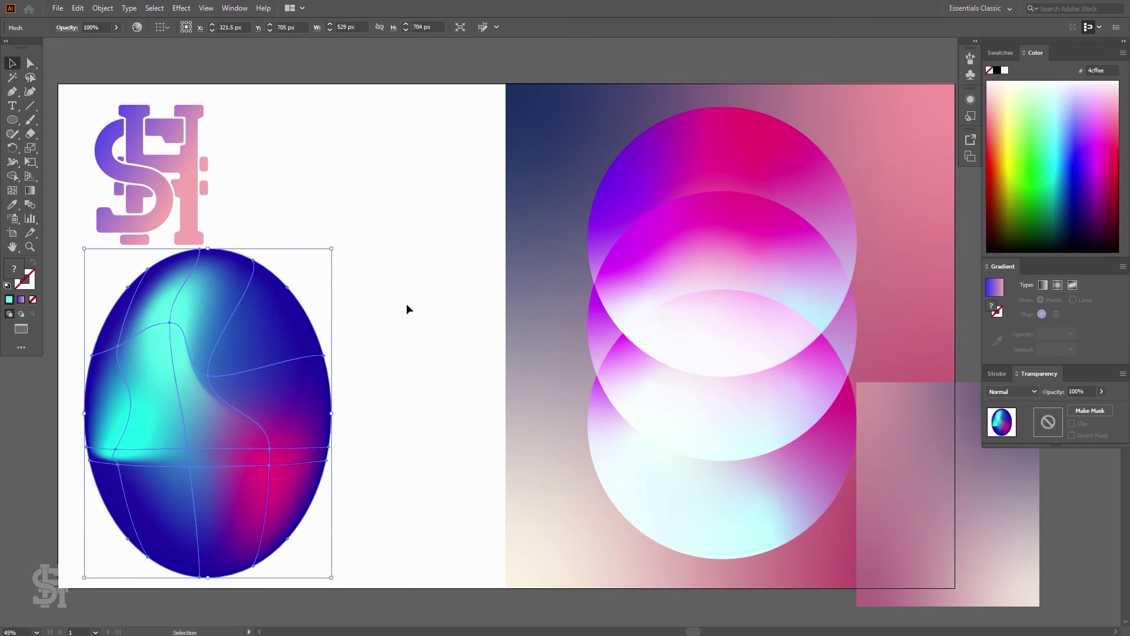
{"action": "left_click_drag", "start_coordinate": [333, 249], "coordinate": [272, 373]}
{"action": "left_click_drag", "start_coordinate": [203, 491], "coordinate": [188, 482]}
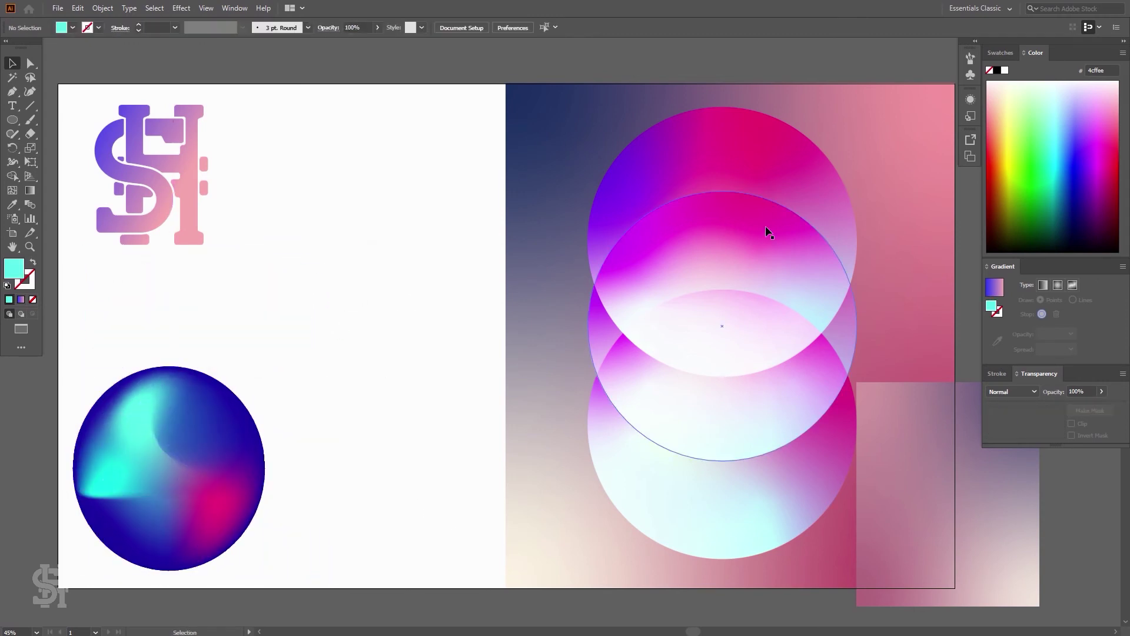
Step: Copy a freeform gradient circle from the stack beside the mesh shape and resize it to about 442 px across
{"action": "left_click_drag", "start_coordinate": [751, 157], "coordinate": [411, 376]}
{"action": "left_click_drag", "start_coordinate": [526, 319], "coordinate": [440, 406]}
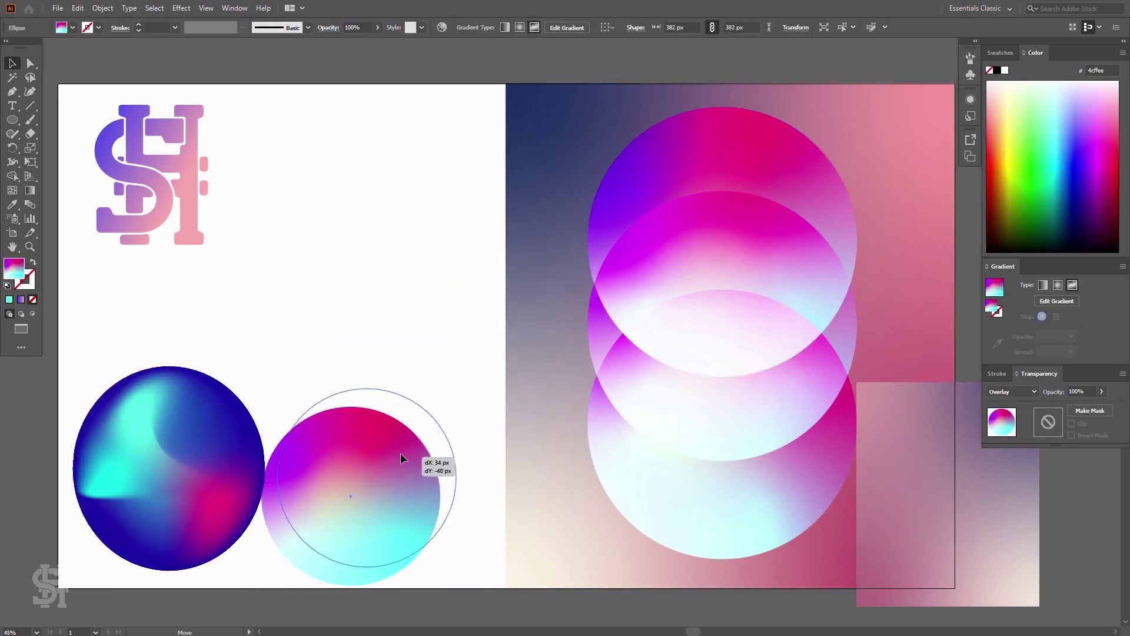
{"action": "left_click_drag", "start_coordinate": [400, 453], "coordinate": [419, 446]}
{"action": "left_click_drag", "start_coordinate": [460, 401], "coordinate": [488, 372]}
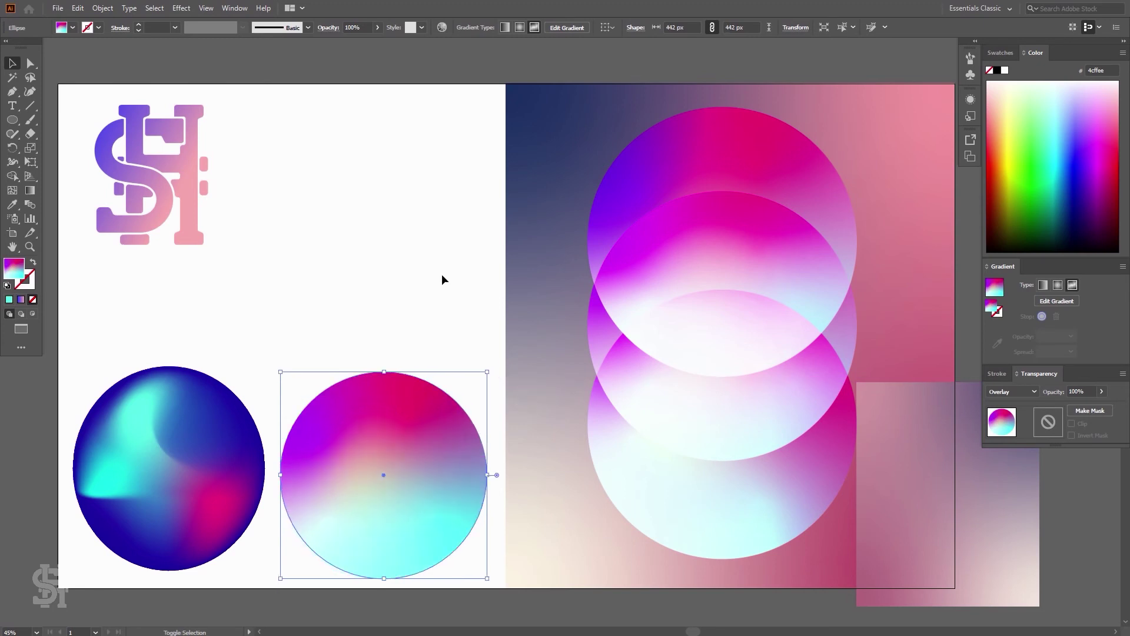
{"action": "left_click", "coordinate": [441, 277]}
Step: Delete the gradient monogram from the white area
{"action": "left_click_drag", "start_coordinate": [195, 215], "coordinate": [334, 302]}
{"action": "key", "text": "ctrl+shift+a"}
{"action": "left_click", "coordinate": [311, 294]}
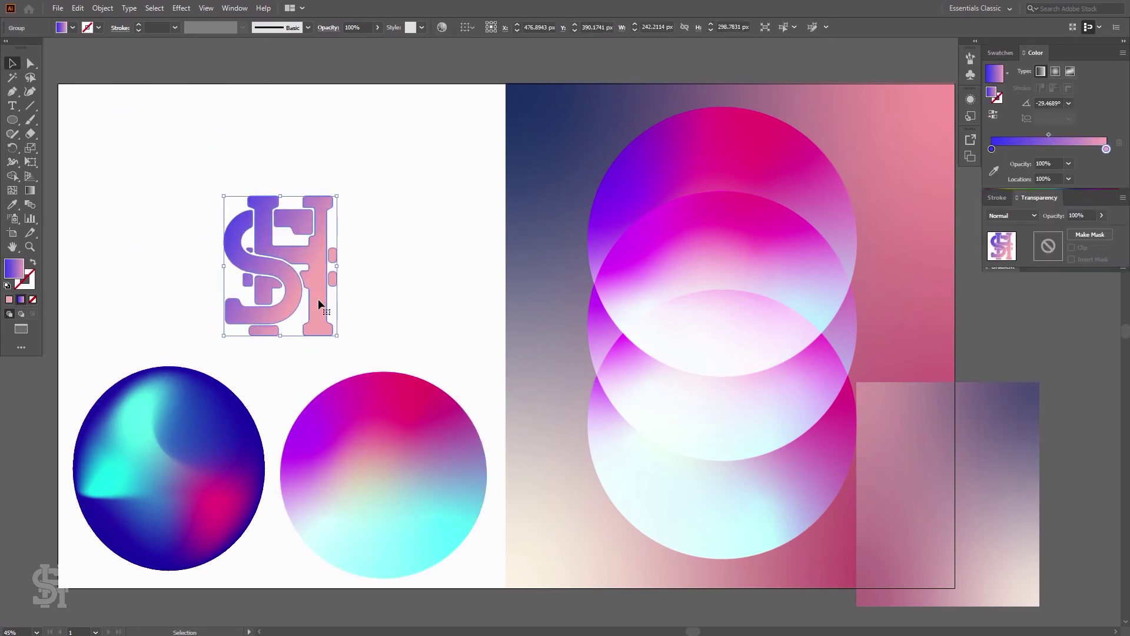
{"action": "left_click", "coordinate": [398, 299]}
{"action": "left_click", "coordinate": [316, 261]}
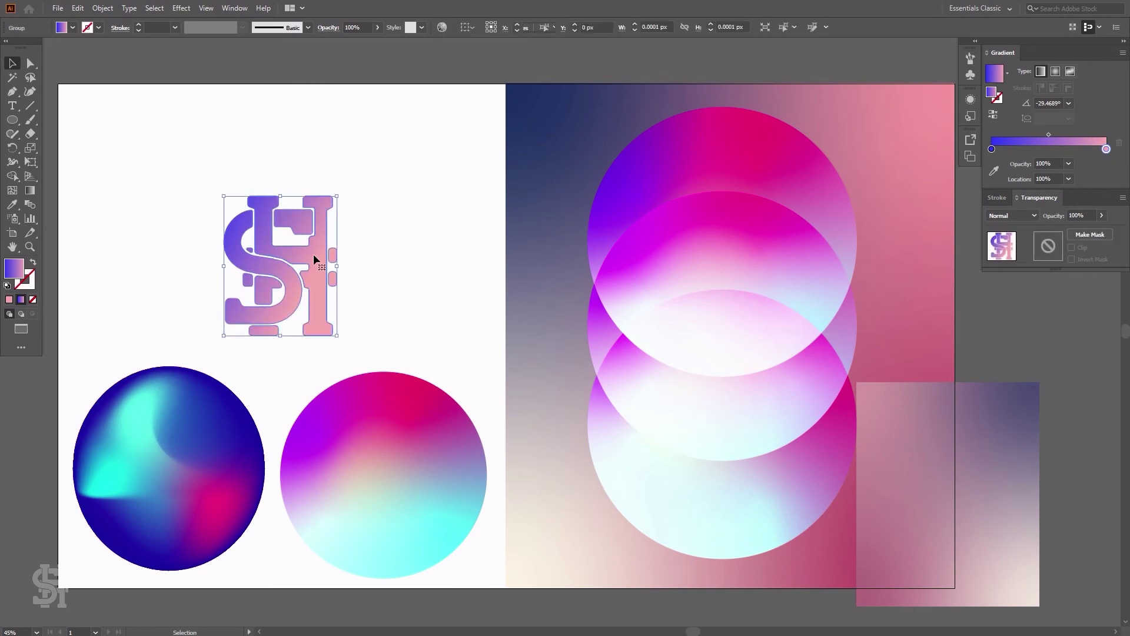
{"action": "key", "text": "Delete"}
Step: Duplicate the small gradient circle above the two lower shapes and change the copy to a linear blue-to-pink gradient
{"action": "left_click_drag", "start_coordinate": [411, 434], "coordinate": [316, 234]}
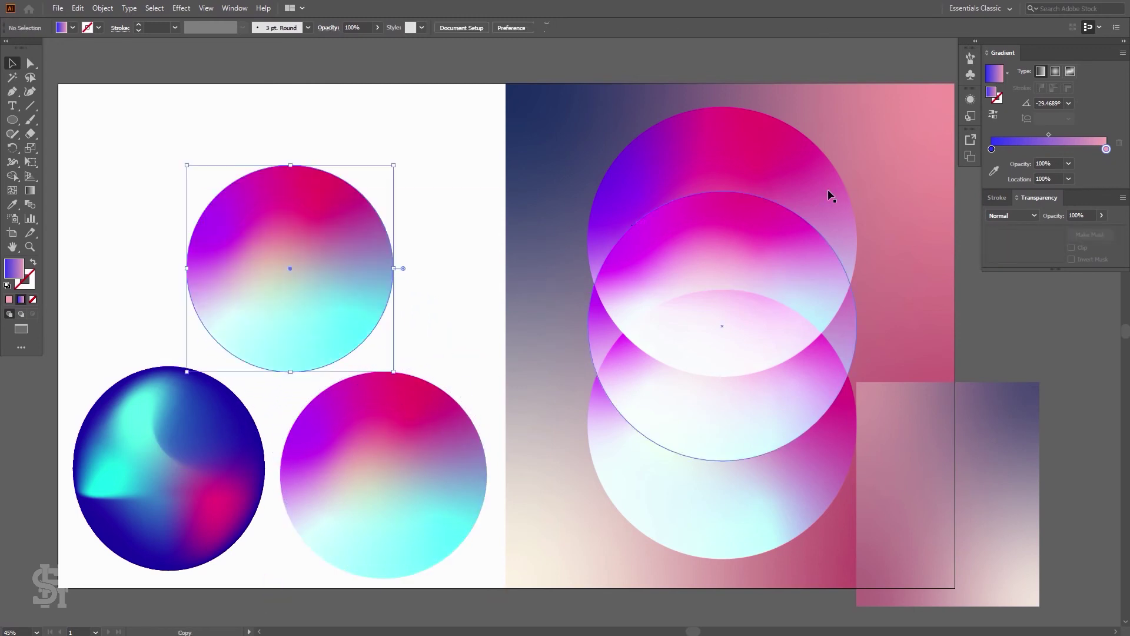
{"action": "left_click", "coordinate": [1043, 71]}
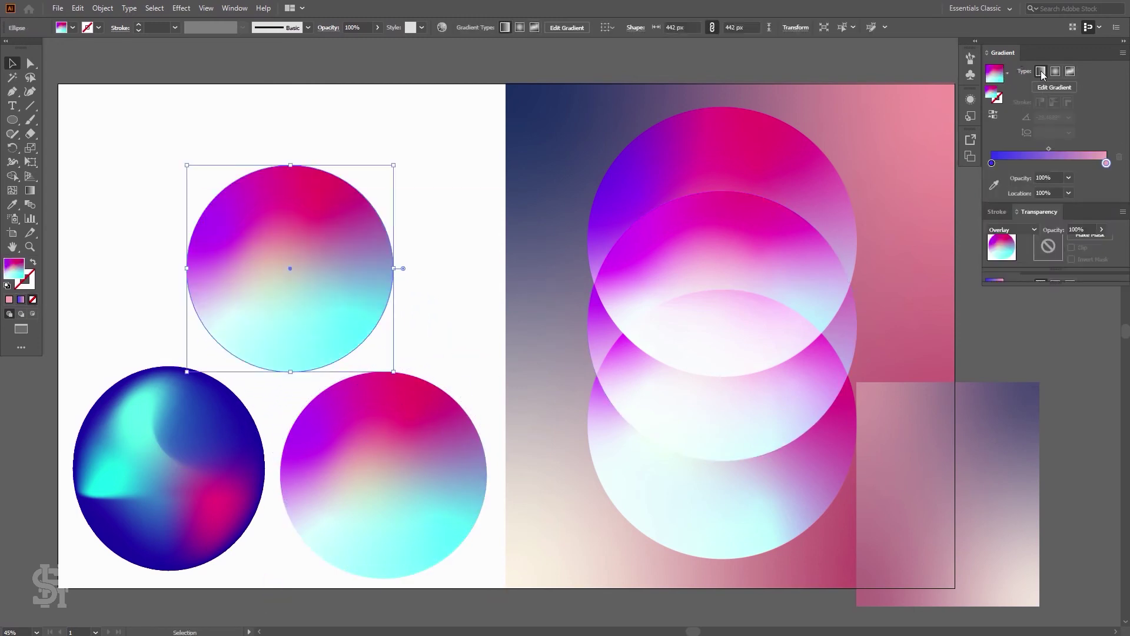
{"action": "left_click", "coordinate": [497, 221]}
{"action": "left_click_drag", "start_coordinate": [323, 293], "coordinate": [316, 294]}
{"action": "left_click", "coordinate": [439, 374]}
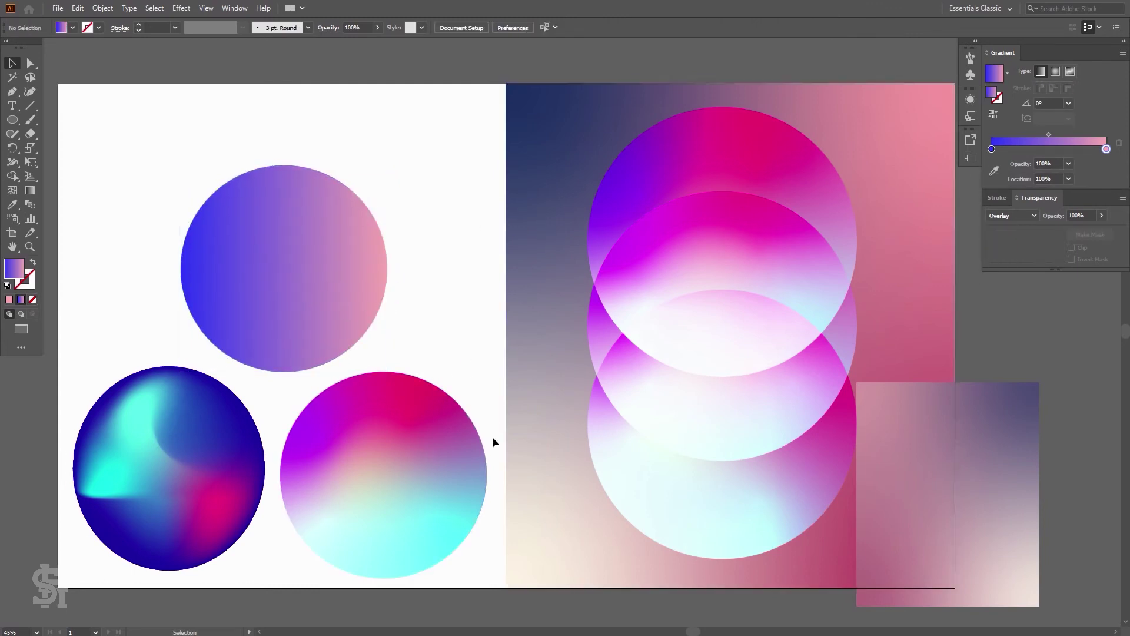
Step: Move the gradient rectangle completely outside the artboard, beyond its right edge, and leave everything deselected
{"action": "left_click_drag", "start_coordinate": [913, 421], "coordinate": [1020, 415]}
{"action": "left_click", "coordinate": [192, 467]}
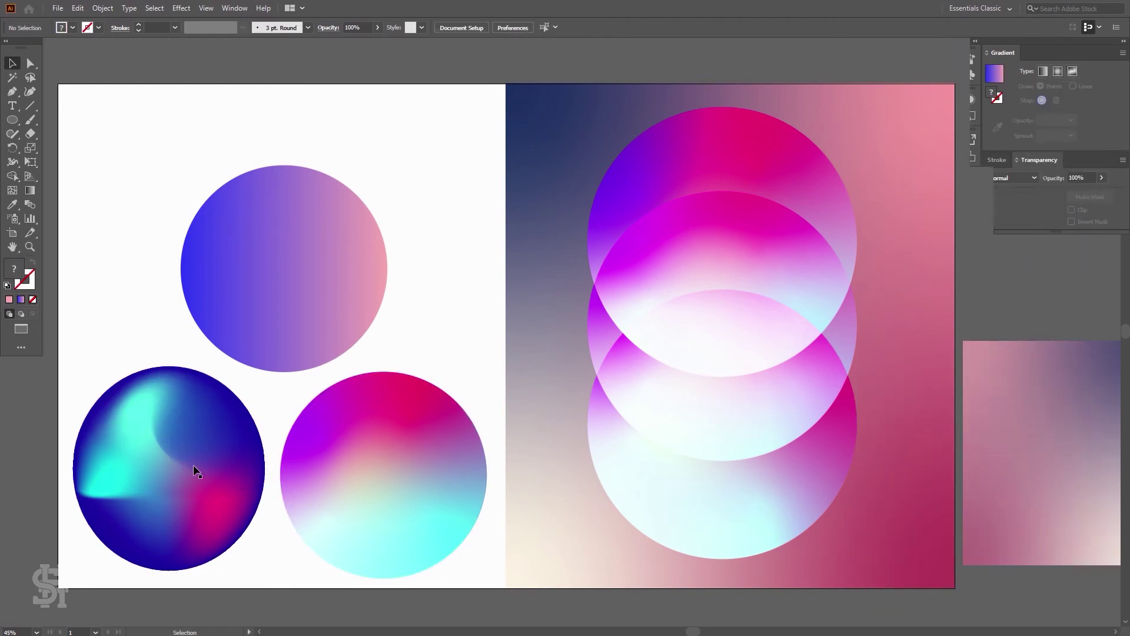
{"action": "left_click", "coordinate": [463, 264]}
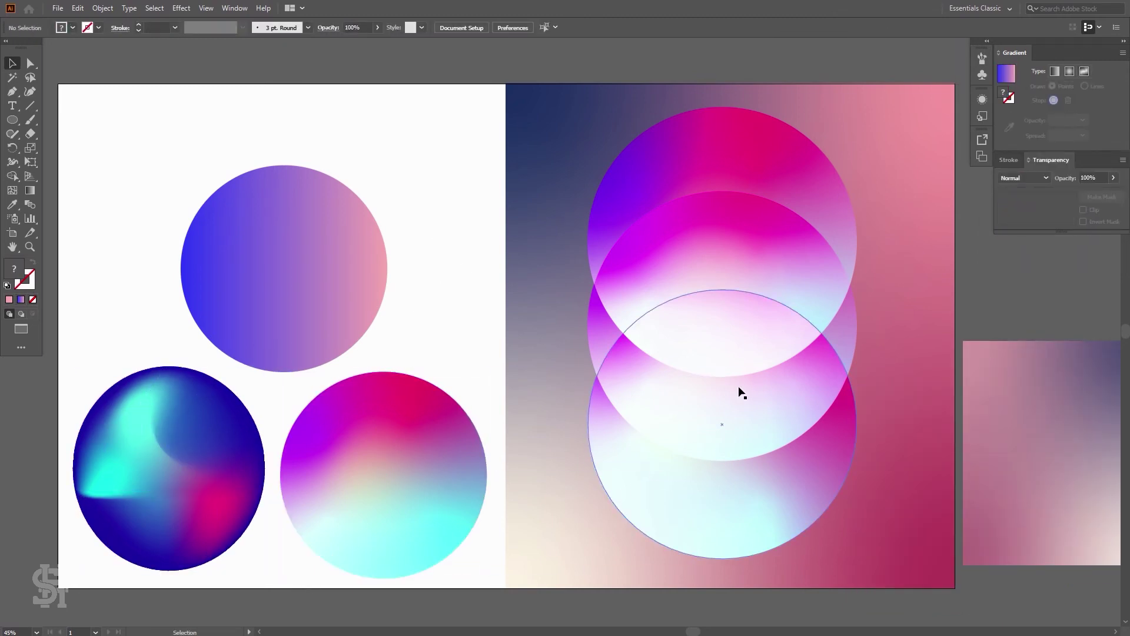
{"action": "left_click", "coordinate": [807, 277]}
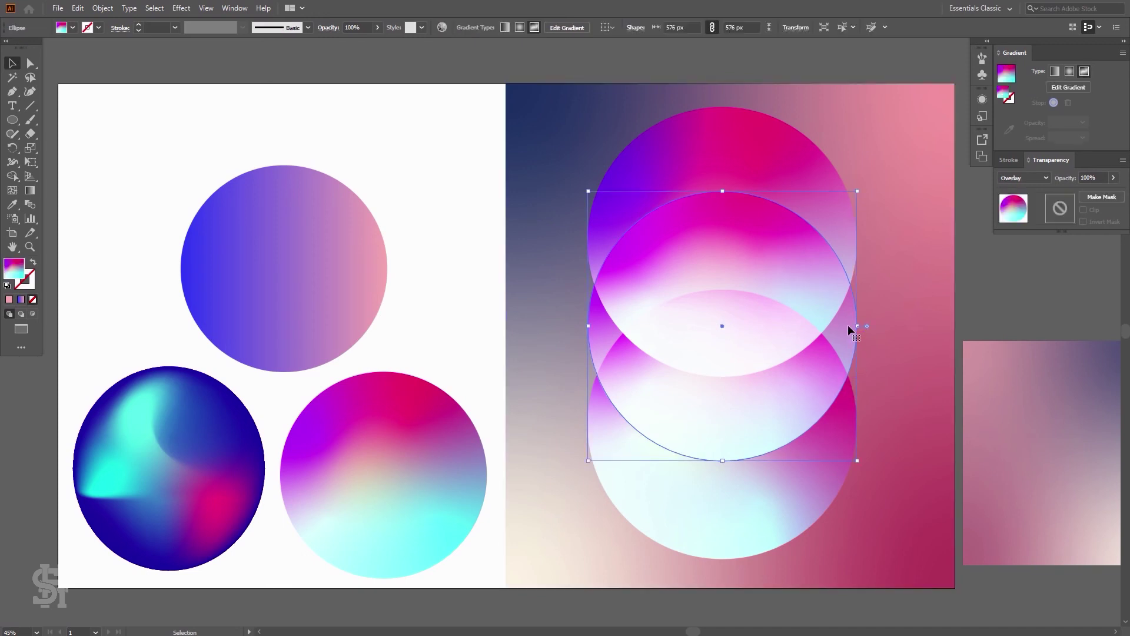
{"action": "left_click", "coordinate": [980, 302]}
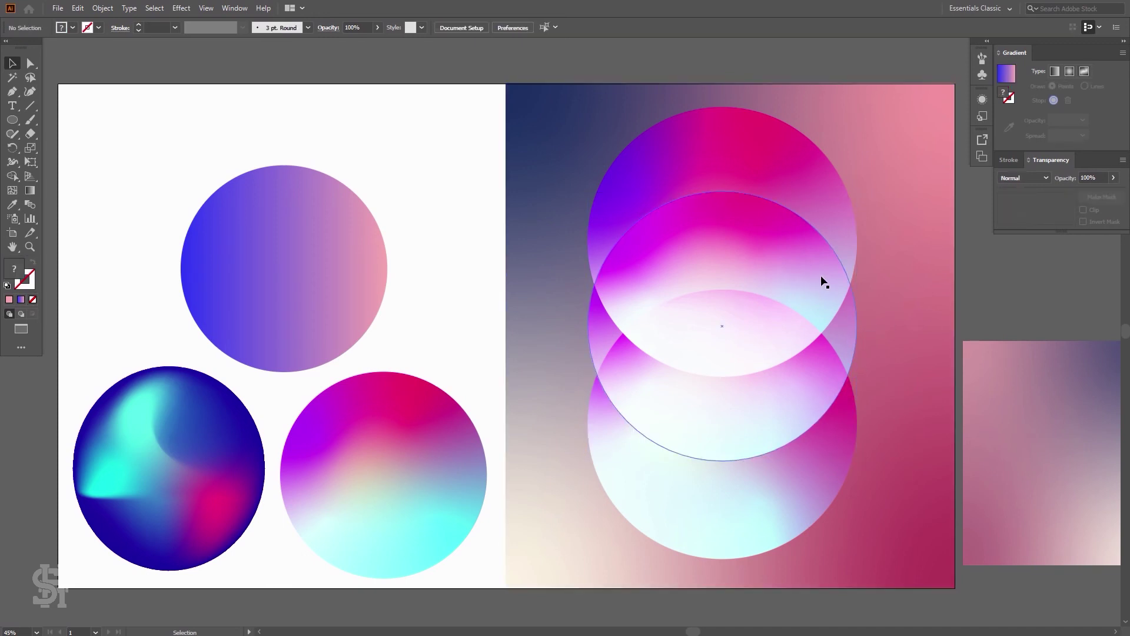
Step: Move the topmost circle of the stack so it straddles the boundary between the white area and the colored background
{"action": "left_click", "coordinate": [255, 249]}
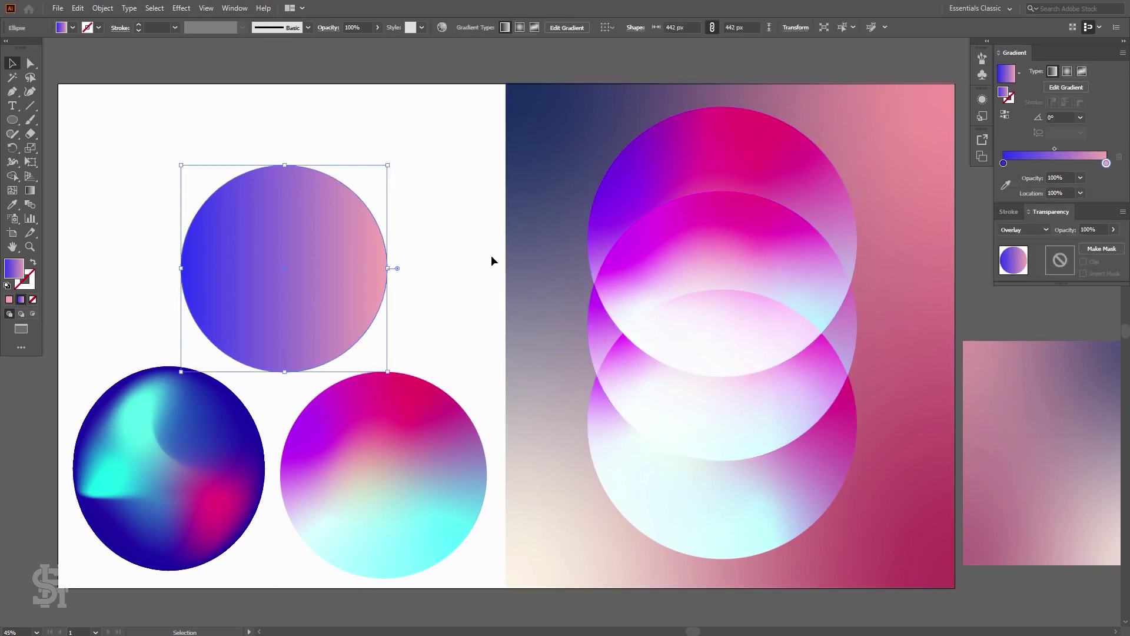
{"action": "left_click", "coordinate": [651, 182]}
{"action": "left_click_drag", "start_coordinate": [651, 182], "coordinate": [459, 200]}
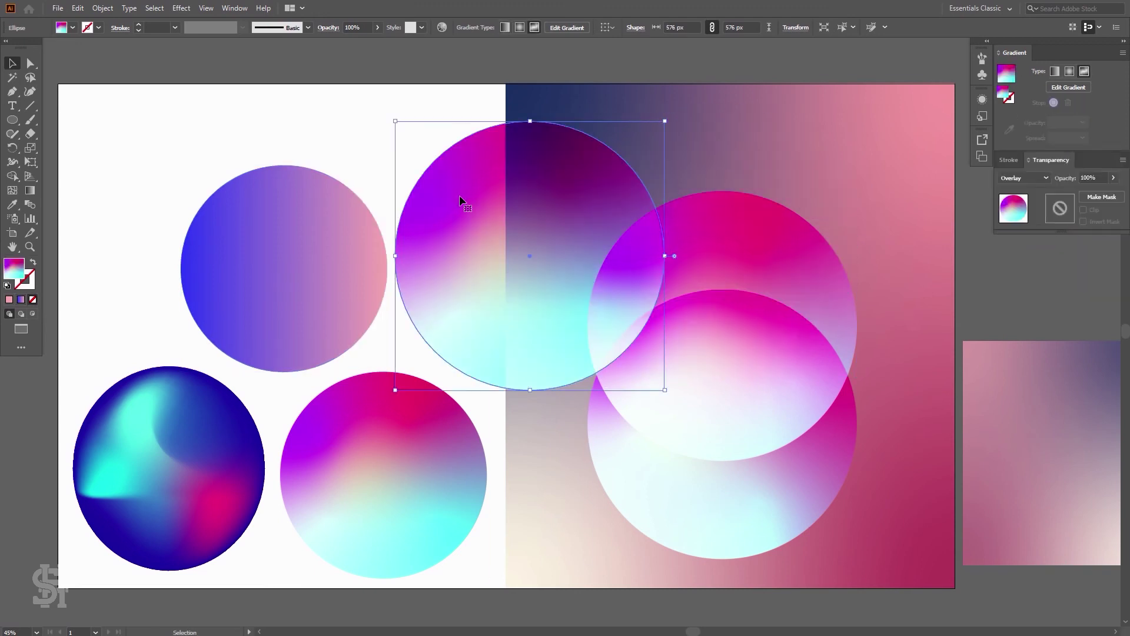
Step: Add white color stops throughout the freeform gradient of the moved circle, both around its rim and across its interior
{"action": "left_click", "coordinate": [30, 190]}
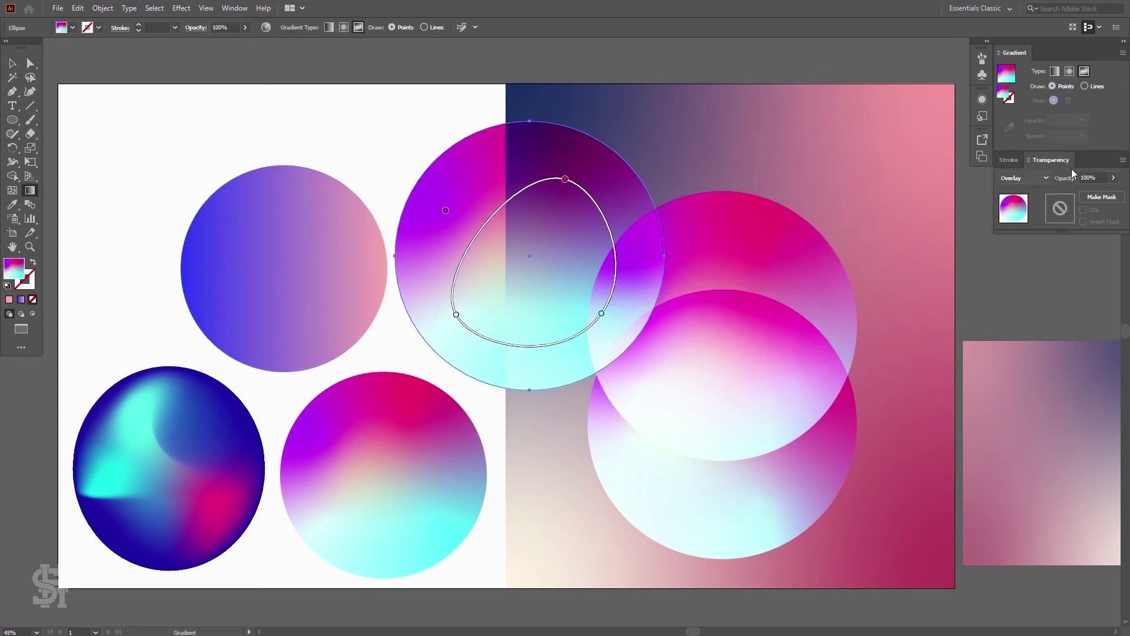
{"action": "left_click", "coordinate": [491, 160]}
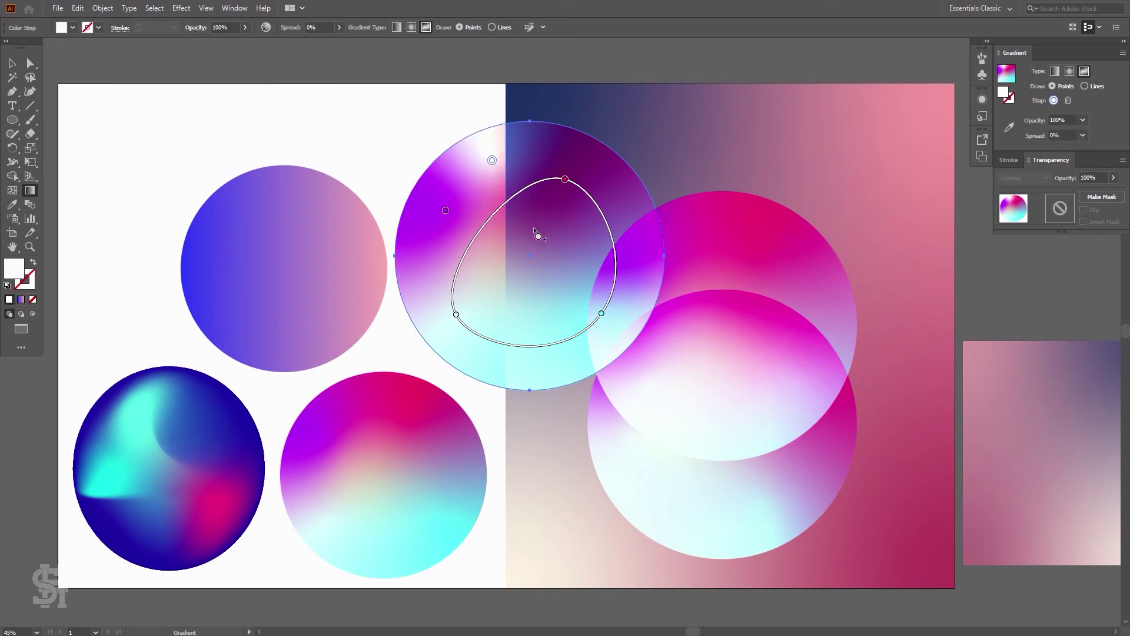
{"action": "left_click", "coordinate": [533, 227]}
{"action": "left_click", "coordinate": [546, 271]}
{"action": "left_click", "coordinate": [508, 277]}
{"action": "left_click", "coordinate": [504, 245]}
{"action": "left_click", "coordinate": [570, 222]}
{"action": "left_click", "coordinate": [592, 179]}
{"action": "left_click", "coordinate": [628, 216]}
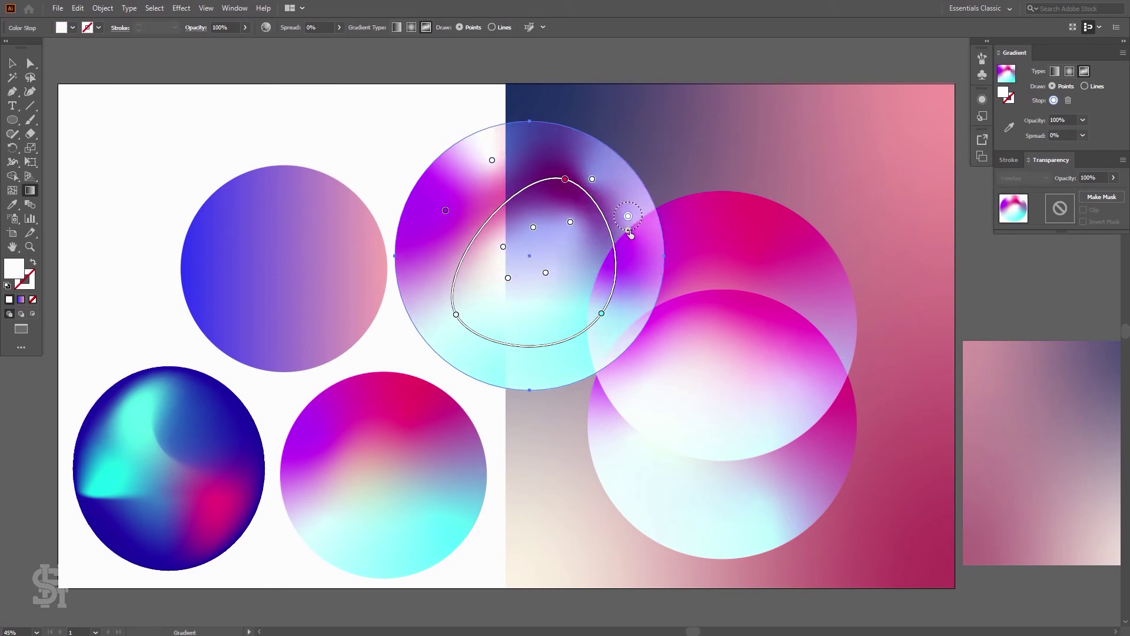
{"action": "left_click", "coordinate": [630, 281]}
{"action": "left_click", "coordinate": [599, 339]}
{"action": "left_click", "coordinate": [535, 364]}
{"action": "left_click", "coordinate": [466, 346]}
{"action": "left_click", "coordinate": [446, 325]}
{"action": "left_click", "coordinate": [426, 283]}
{"action": "left_click", "coordinate": [424, 247]}
{"action": "left_click", "coordinate": [441, 190]}
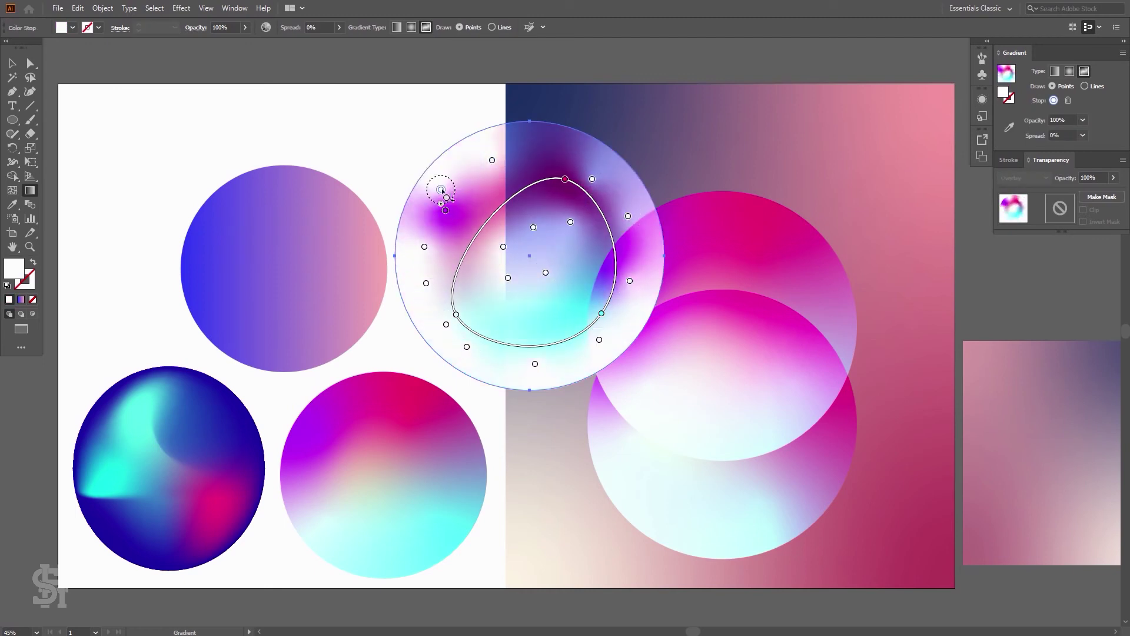
{"action": "left_click", "coordinate": [468, 174]}
{"action": "left_click", "coordinate": [494, 198]}
{"action": "left_click", "coordinate": [501, 214]}
{"action": "left_click", "coordinate": [539, 202]}
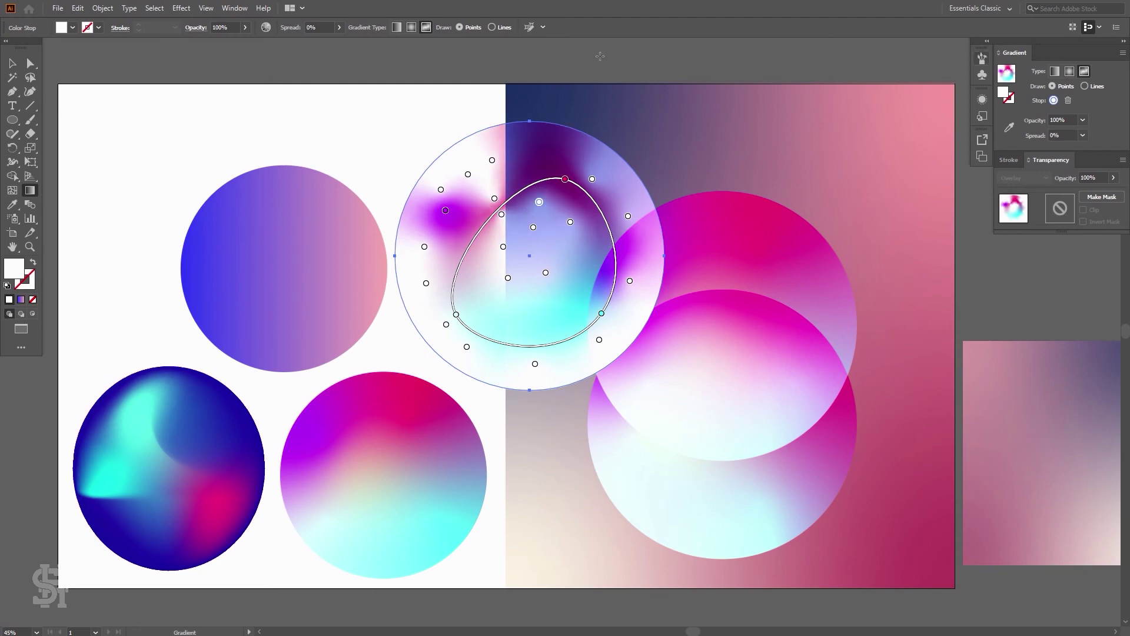
Step: Recolor the newest stop pink from the swatches, and add a cyan stop in the right half of the circle
{"action": "left_click", "coordinate": [252, 9]}
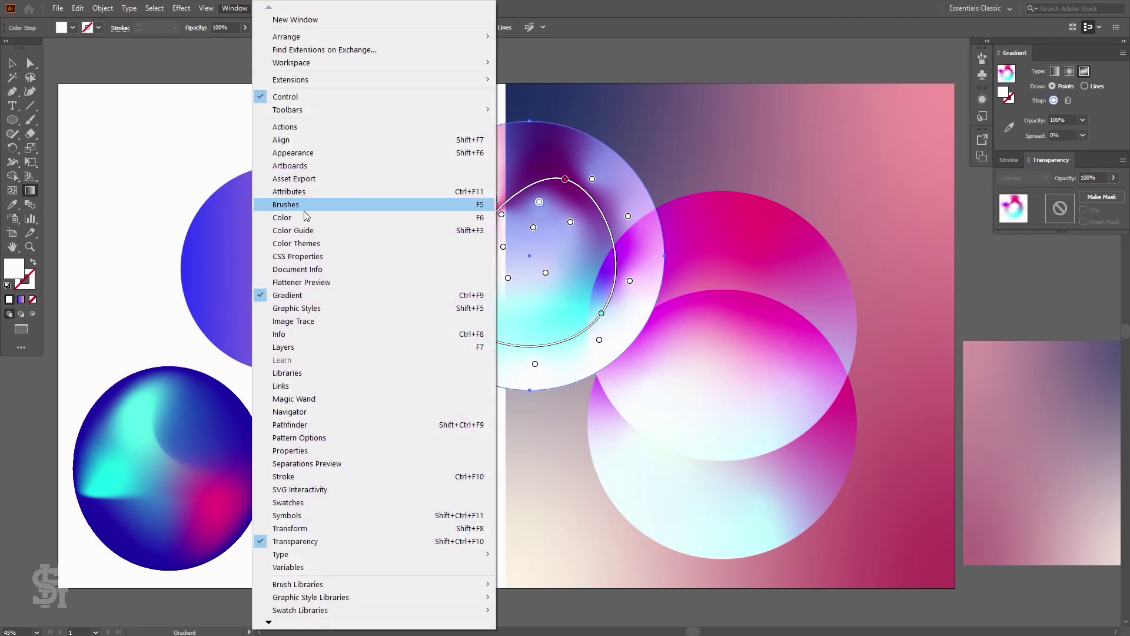
{"action": "left_click", "coordinate": [329, 503]}
{"action": "left_click", "coordinate": [1031, 132]}
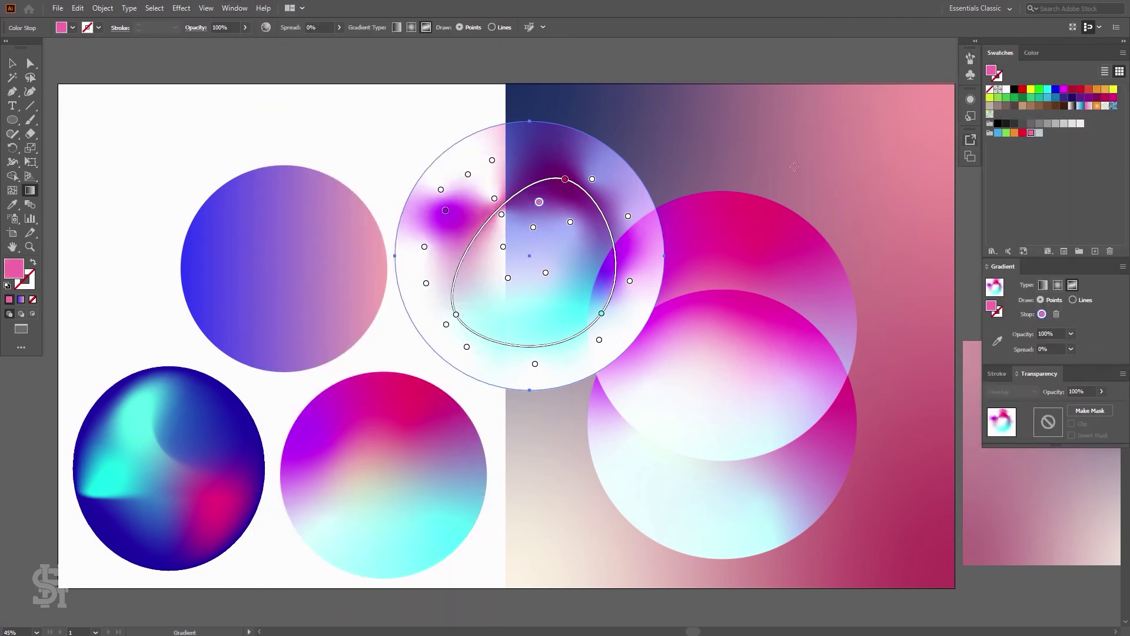
{"action": "left_click", "coordinate": [606, 259]}
{"action": "left_click", "coordinate": [1005, 89]}
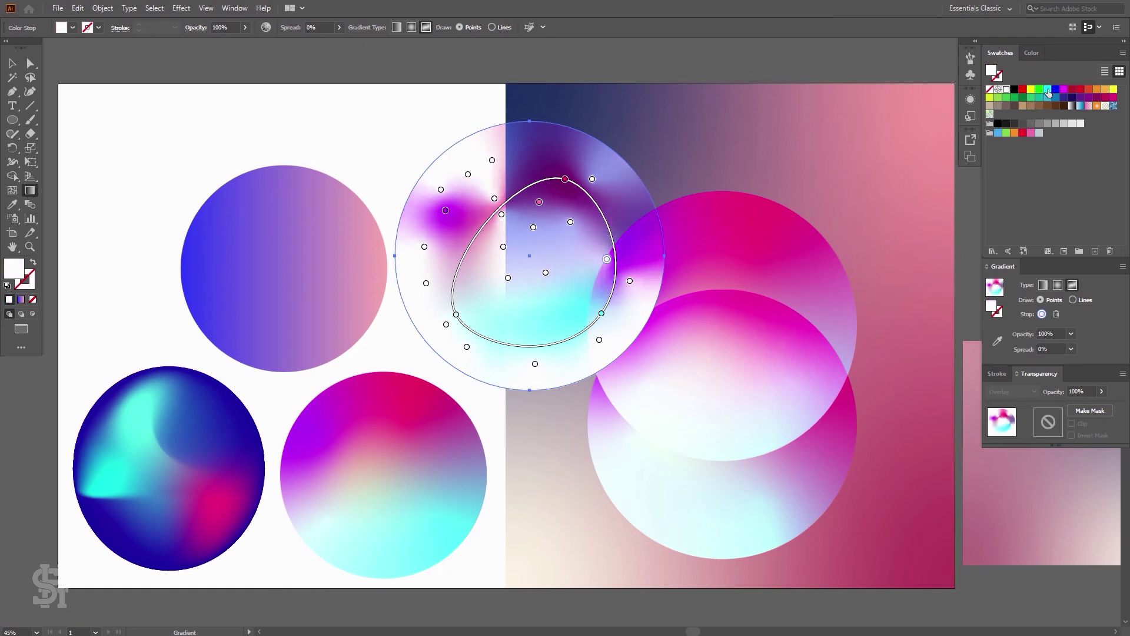
{"action": "left_click", "coordinate": [1047, 89]}
Step: Add a series of yellow color stops around the circle's rim and near its centre
{"action": "left_click_drag", "start_coordinate": [545, 294], "coordinate": [541, 298]}
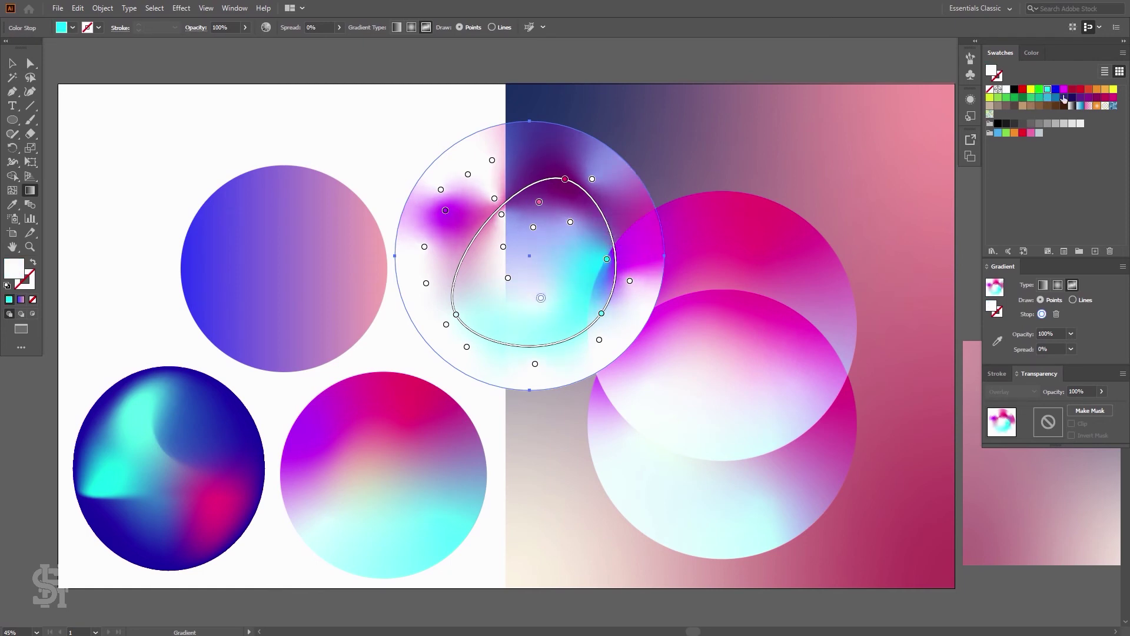
{"action": "left_click", "coordinate": [1112, 90]}
{"action": "left_click", "coordinate": [621, 225]}
{"action": "left_click", "coordinate": [558, 150]}
{"action": "left_click", "coordinate": [522, 140]}
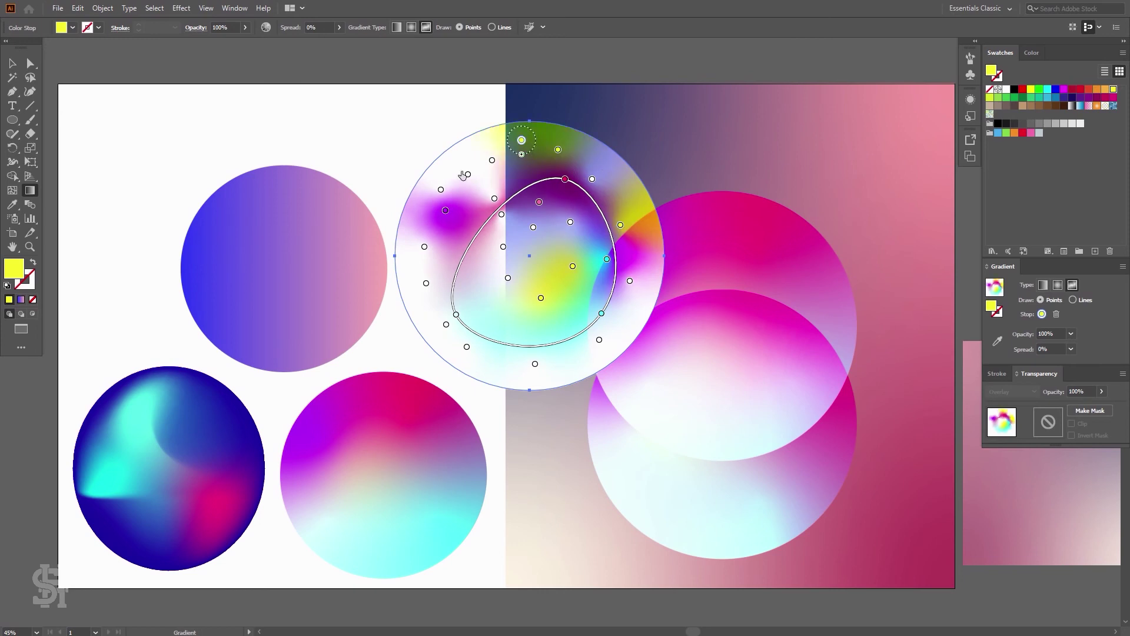
{"action": "left_click", "coordinate": [445, 178]}
{"action": "left_click", "coordinate": [454, 289]}
{"action": "left_click", "coordinate": [489, 366]}
{"action": "left_click", "coordinate": [503, 311]}
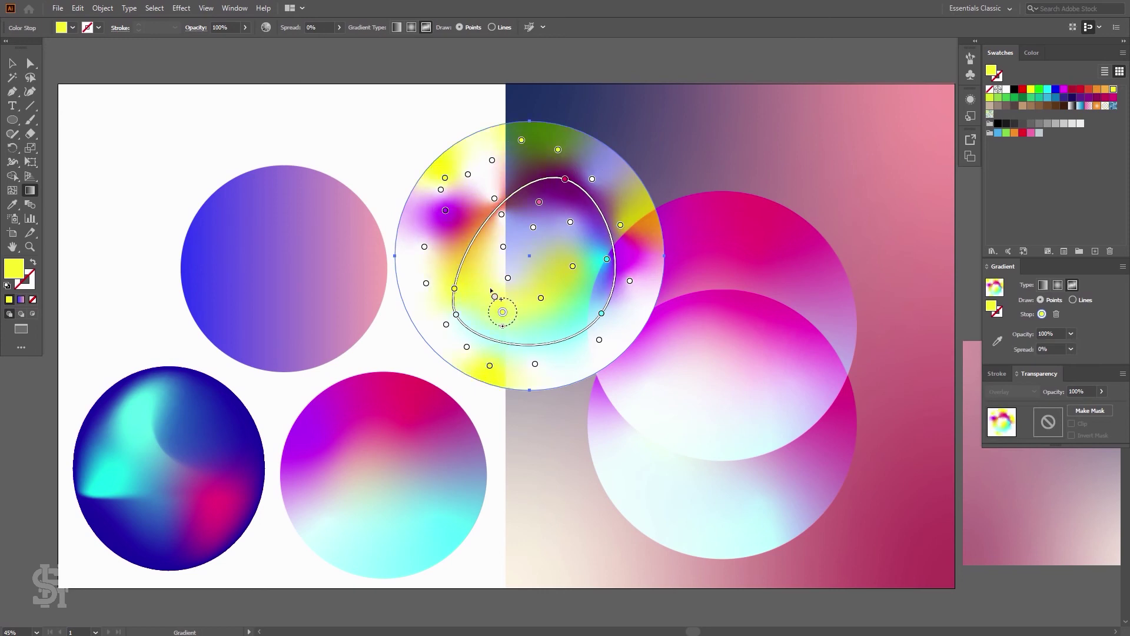
Step: Add a pink stop near the circle's lower-right edge and recolor the white stop just left of its centre cyan
{"action": "left_click", "coordinate": [624, 338]}
{"action": "left_click", "coordinate": [1031, 133]}
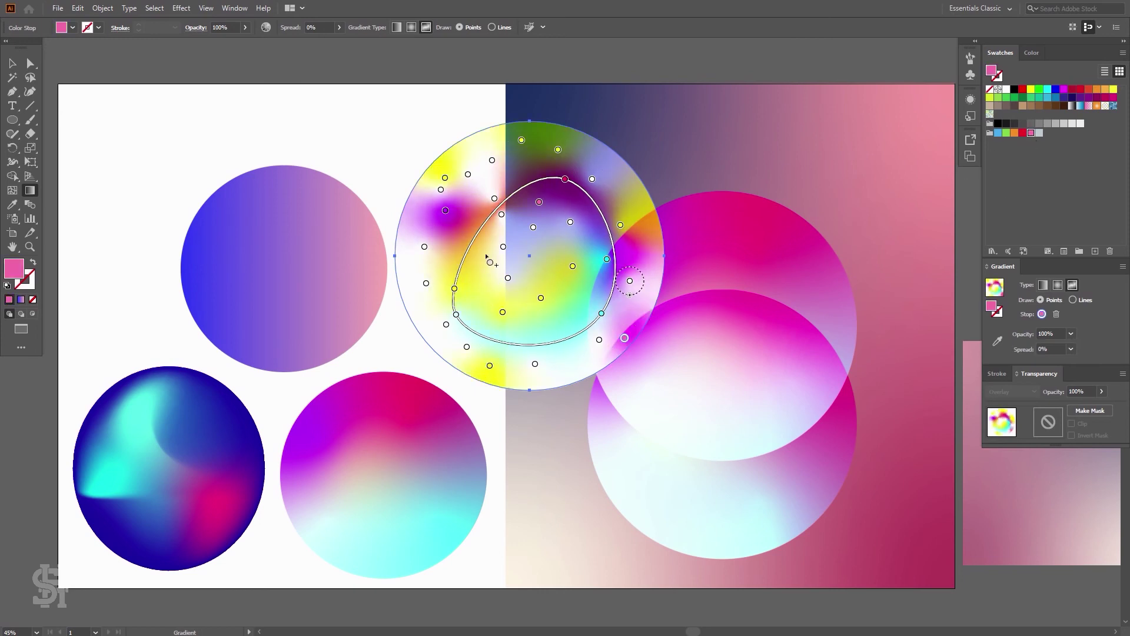
{"action": "left_click", "coordinate": [503, 248]}
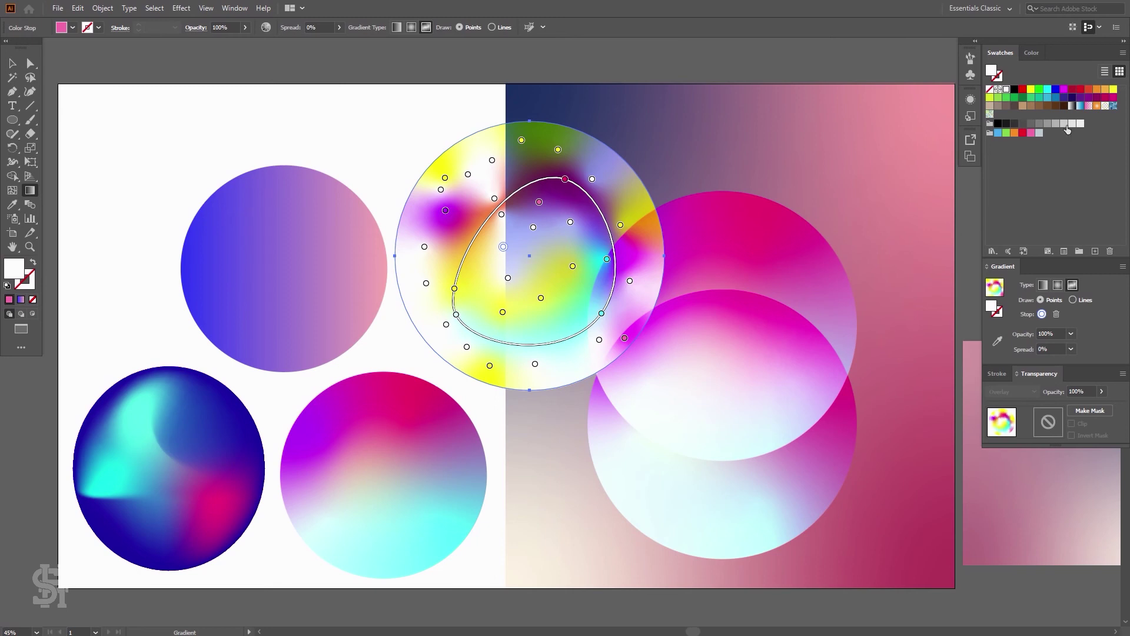
{"action": "left_click", "coordinate": [1047, 90]}
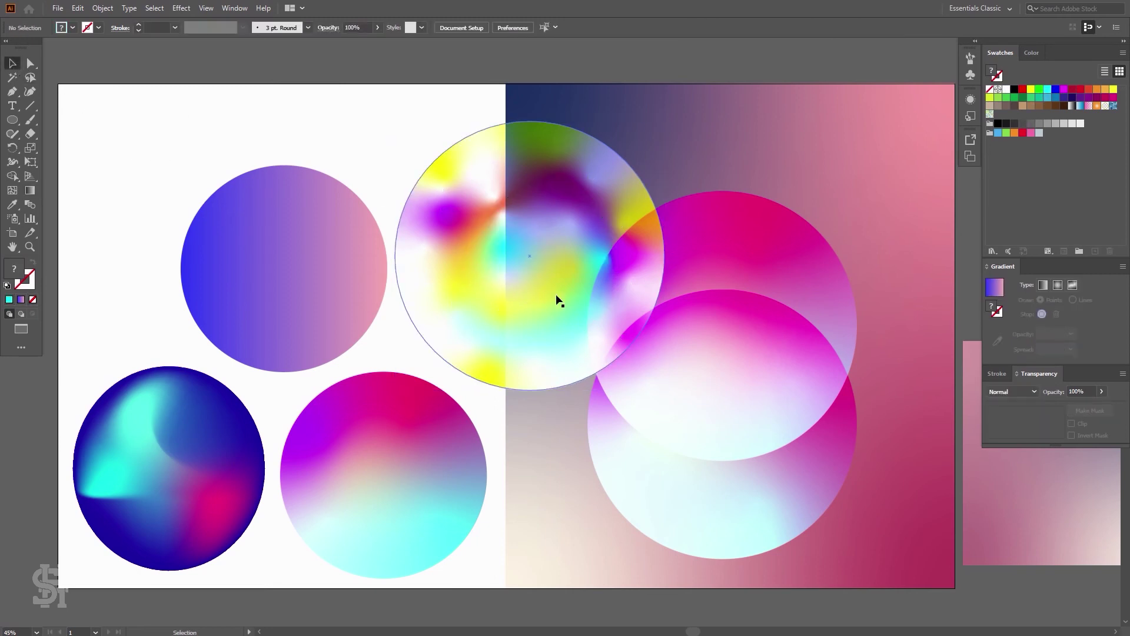
Step: Move the multicolored circle onto the white area above the two lower shapes, and the blue-to-pink circle across the boundary with the background
{"action": "left_click_drag", "start_coordinate": [560, 298], "coordinate": [238, 246]}
{"action": "left_click", "coordinate": [404, 240]}
{"action": "left_click_drag", "start_coordinate": [362, 335], "coordinate": [569, 312]}
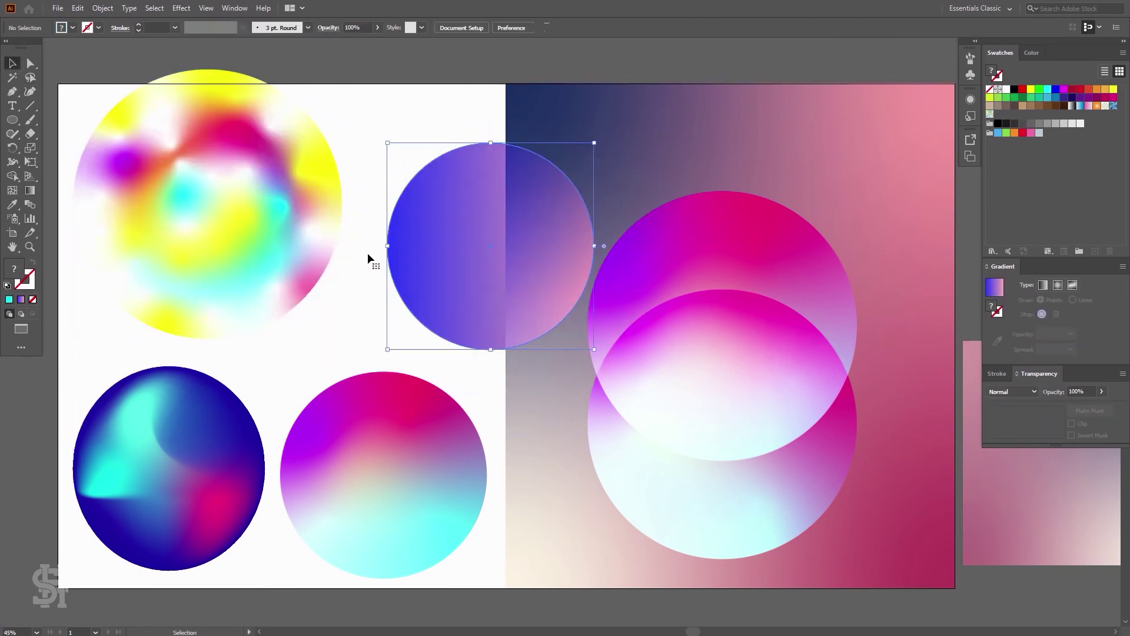
{"action": "left_click_drag", "start_coordinate": [306, 265], "coordinate": [379, 295]}
{"action": "left_click", "coordinate": [477, 116]}
{"action": "left_click_drag", "start_coordinate": [477, 289], "coordinate": [517, 291]}
{"action": "left_click", "coordinate": [416, 346]}
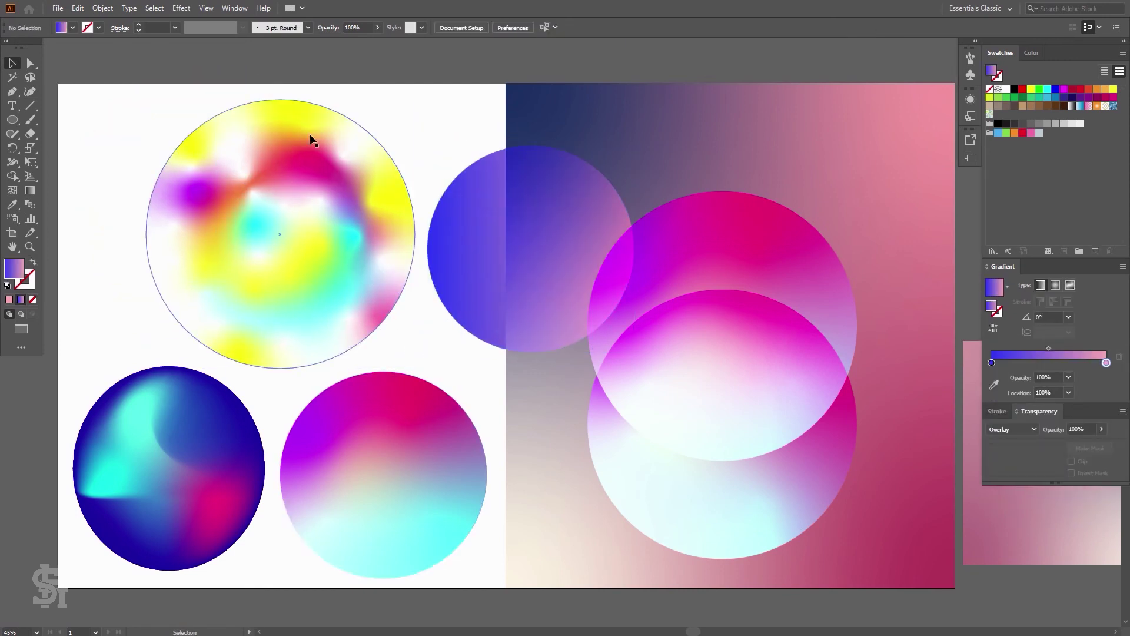
Step: Delete the cyan color stop near the centre of the multicolored circle's freeform gradient
{"action": "left_click", "coordinate": [302, 262]}
{"action": "key", "text": "g"}
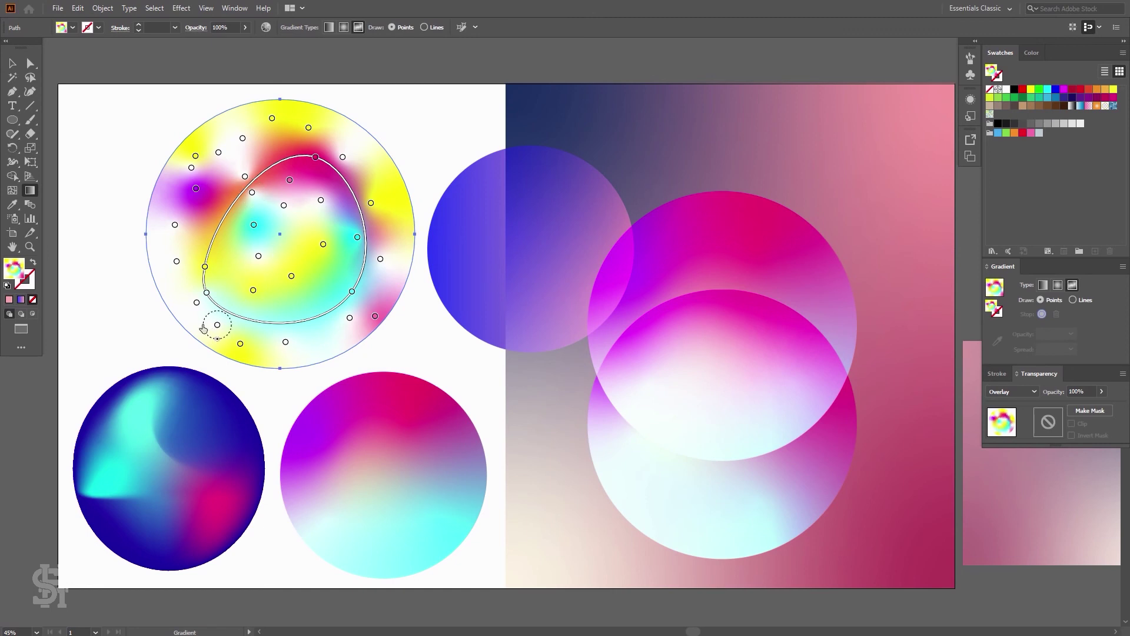
{"action": "left_click", "coordinate": [253, 225]}
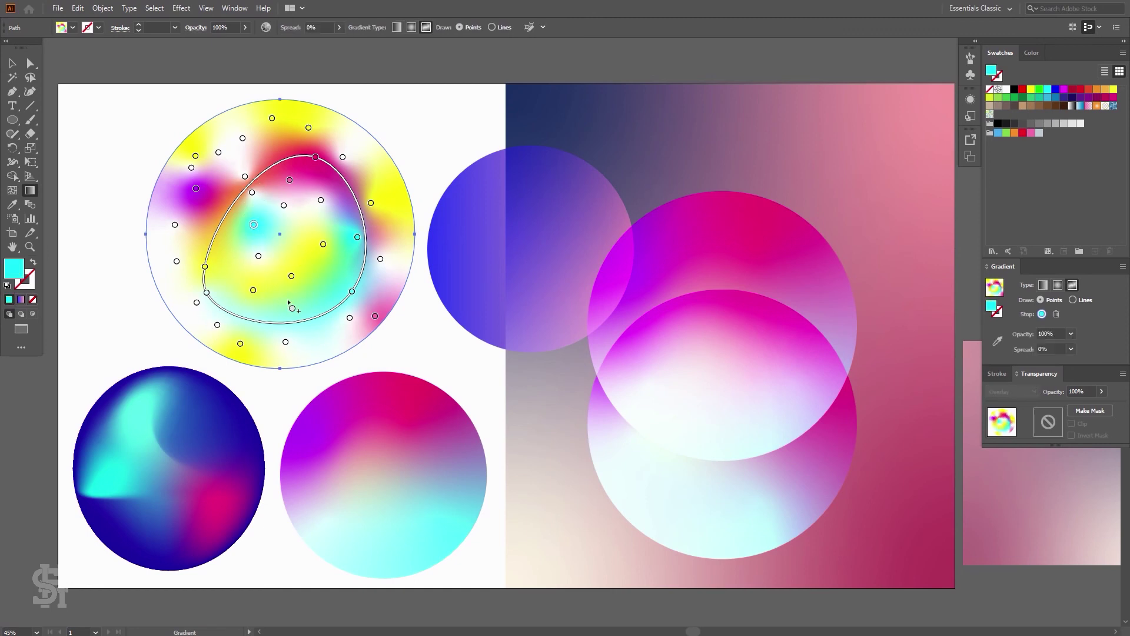
{"action": "key", "text": "Delete"}
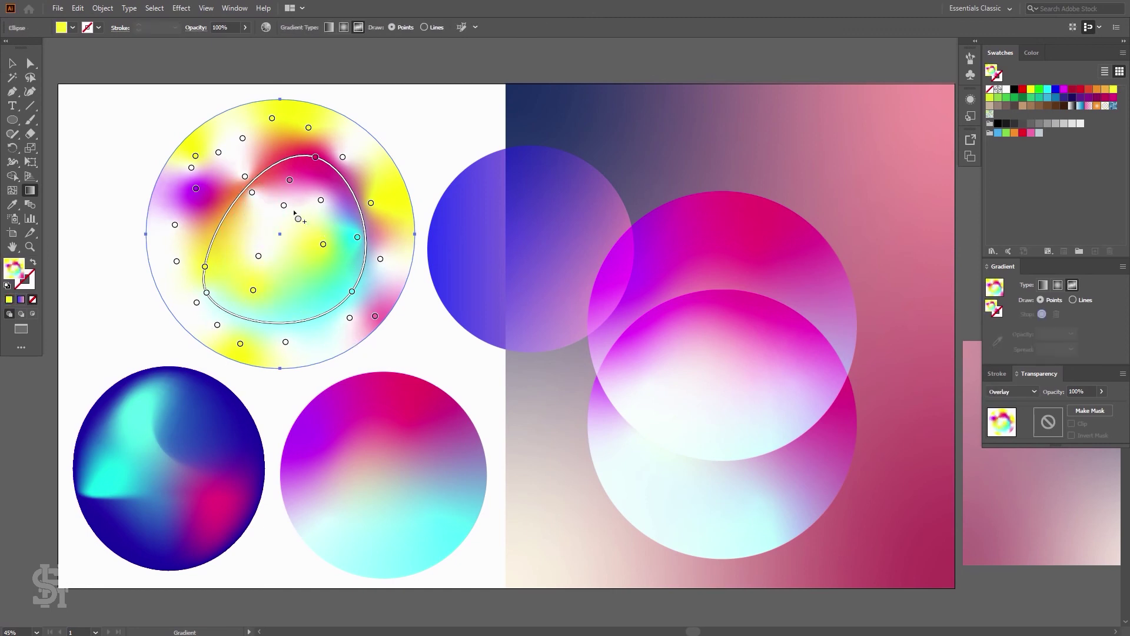
Step: Try to edit the crimson color stop on the curved line of the multicolored circle's gradient
{"action": "left_click", "coordinate": [316, 158]}
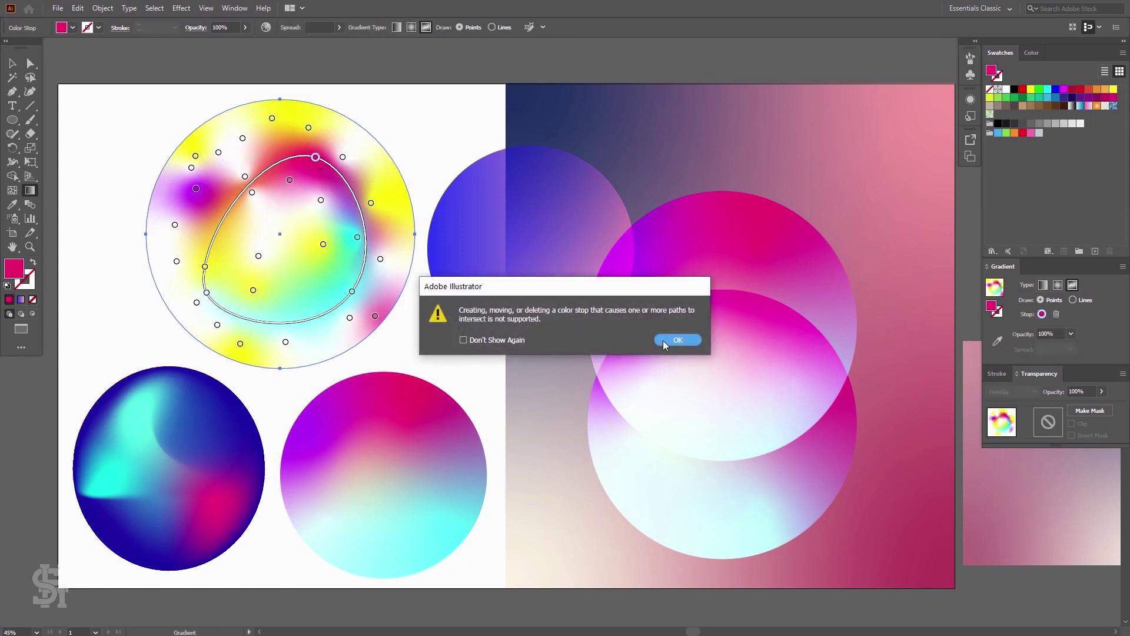
{"action": "left_click", "coordinate": [672, 341]}
{"action": "left_click", "coordinate": [333, 176]}
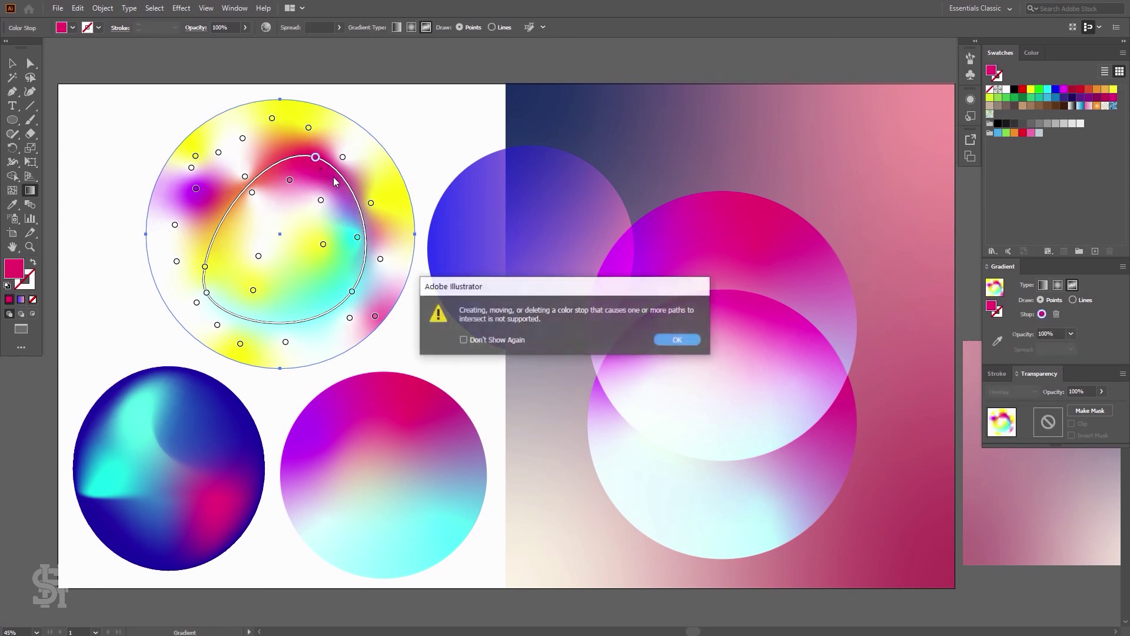
{"action": "left_click", "coordinate": [676, 340]}
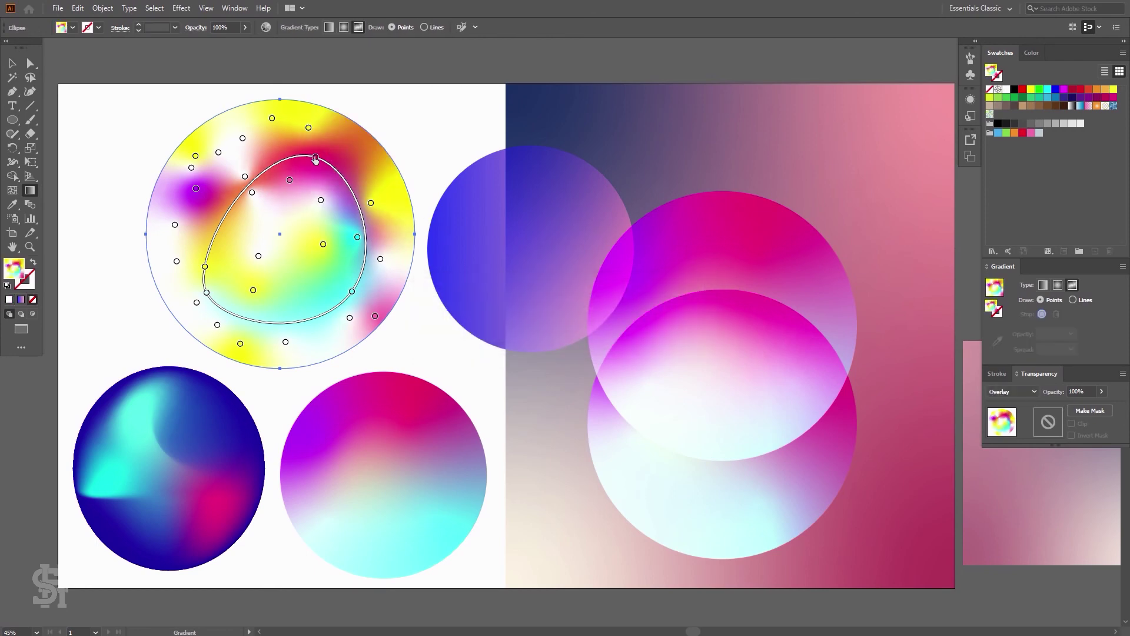
Step: Move the crimson stop left of the circle's centre, delete the unwanted line and nearby stops, and leave the circle deselected
{"action": "left_click_drag", "start_coordinate": [316, 157], "coordinate": [271, 252]}
{"action": "left_click_drag", "start_coordinate": [353, 296], "coordinate": [247, 187]}
{"action": "left_click", "coordinate": [258, 256]}
{"action": "key", "text": "Delete"}
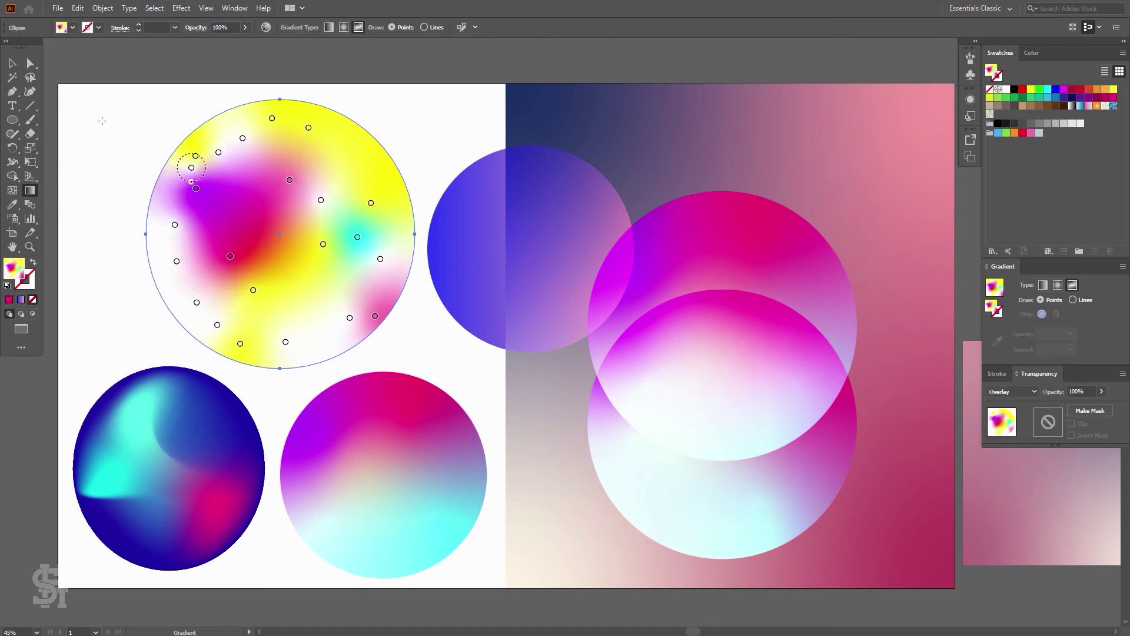
{"action": "left_click", "coordinate": [12, 63]}
{"action": "left_click", "coordinate": [173, 101]}
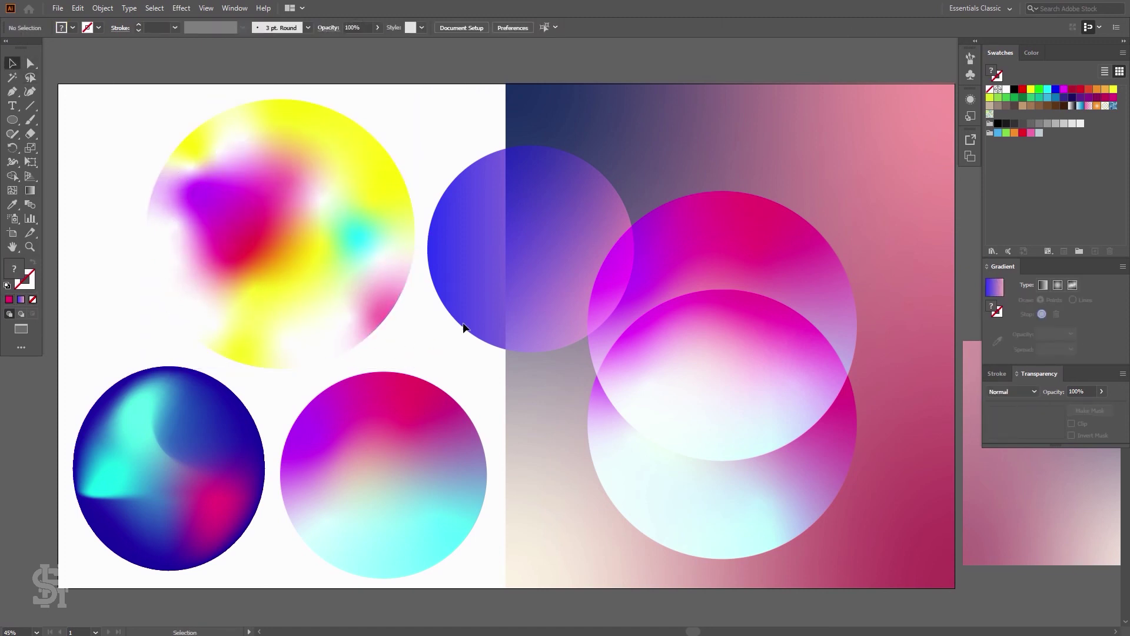
Step: Place the blue-to-pink circle over the top of the stack at about 596 px across and change its gradient to freeform
{"action": "left_click_drag", "start_coordinate": [460, 197], "coordinate": [664, 195]}
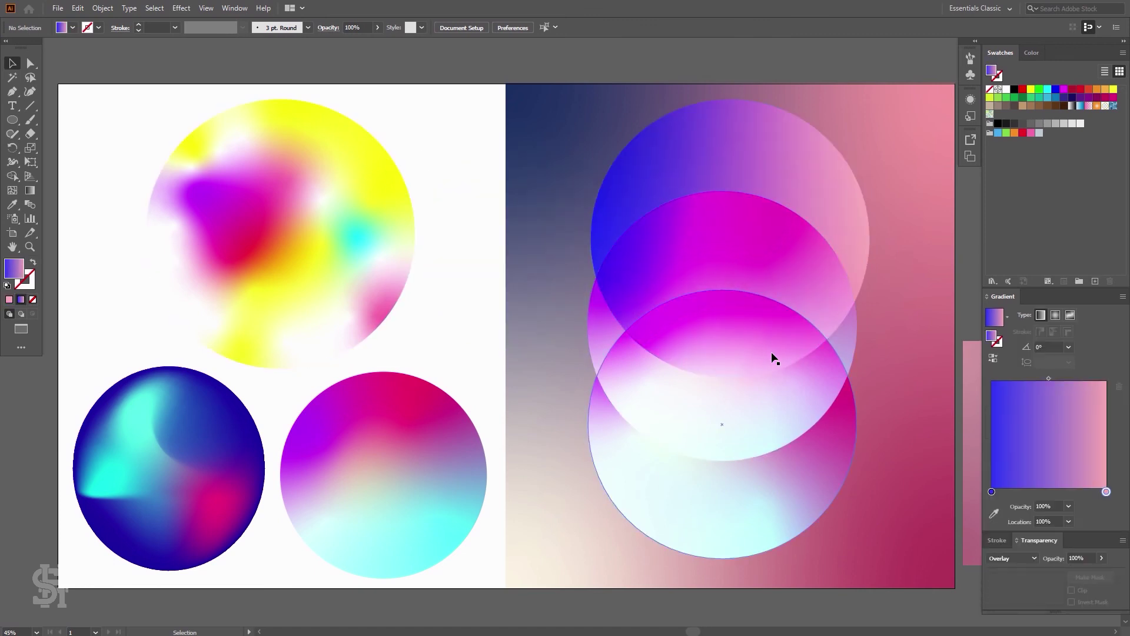
{"action": "left_click", "coordinate": [791, 171]}
{"action": "left_click", "coordinate": [34, 193]}
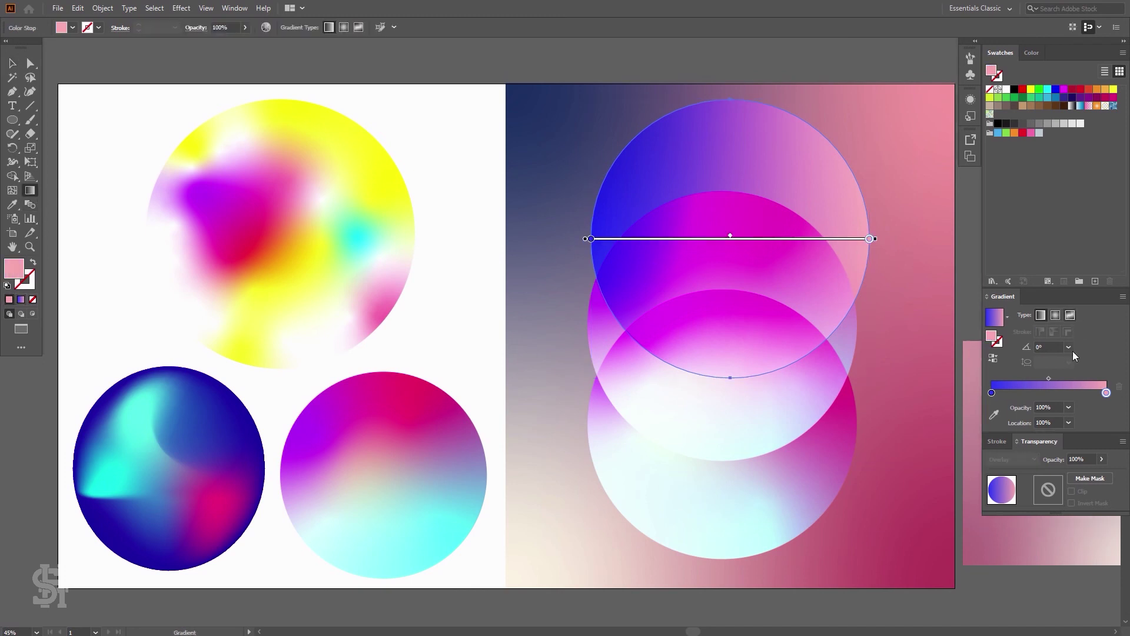
{"action": "left_click", "coordinate": [1070, 315]}
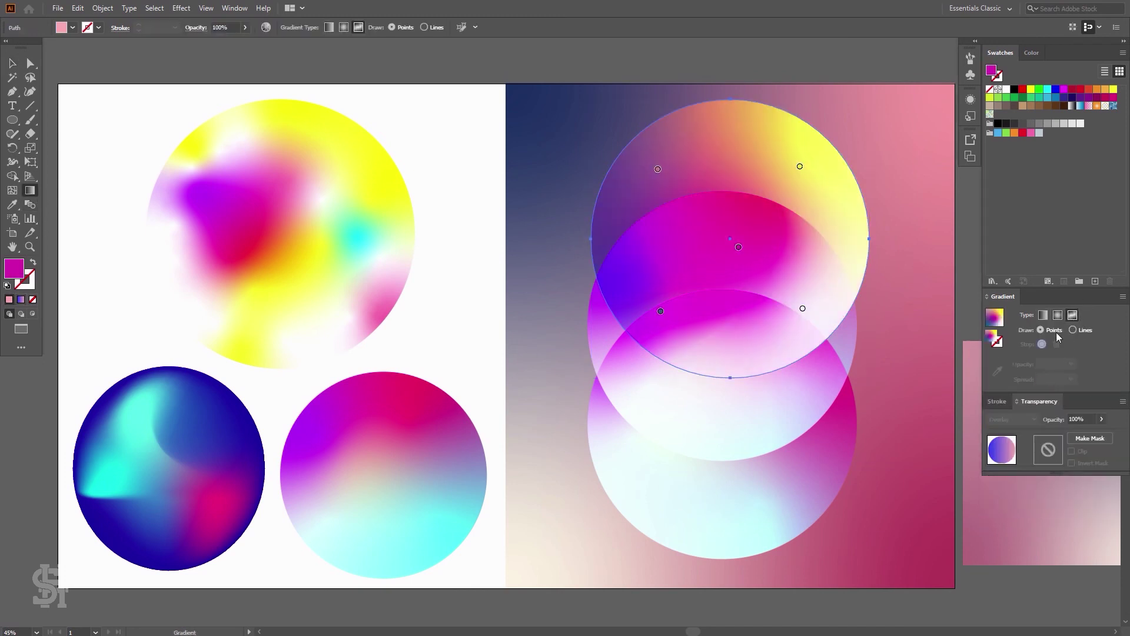
Step: Shift the yellow stop toward the top circle's right edge, try 10% opacity on it, and finally set its opacity to 50%
{"action": "left_click", "coordinate": [809, 185]}
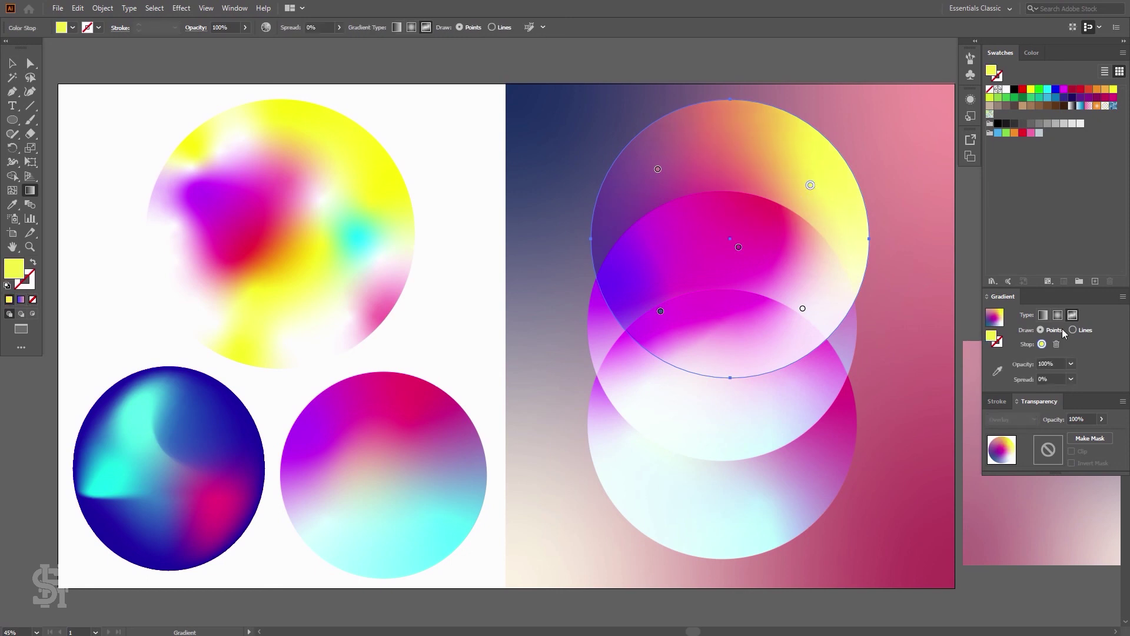
{"action": "left_click", "coordinate": [1071, 363]}
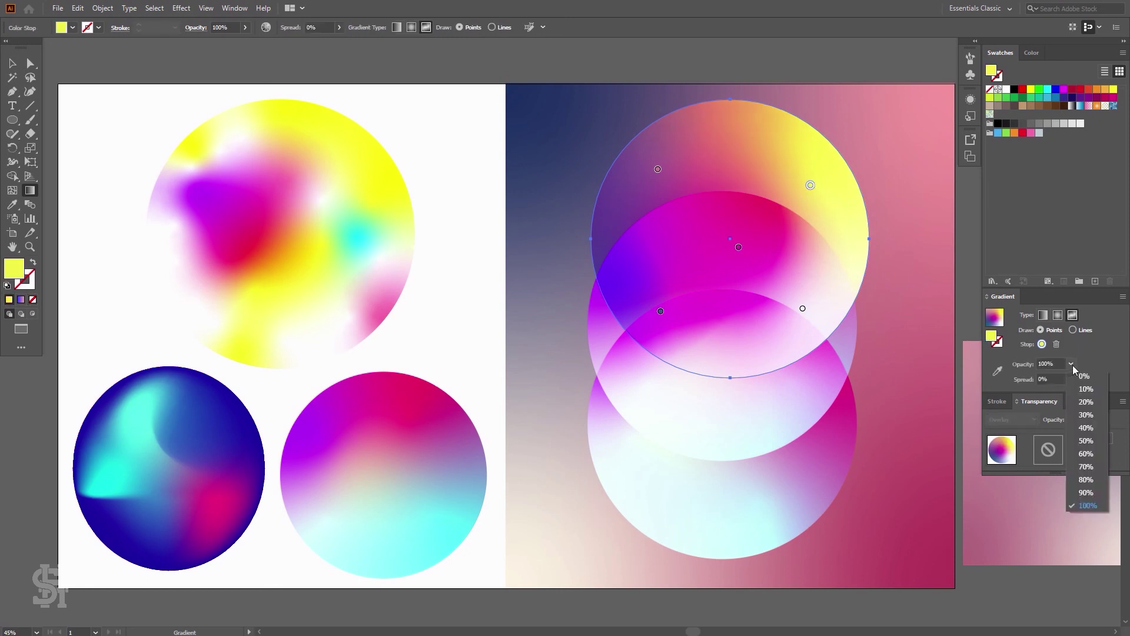
{"action": "left_click", "coordinate": [1086, 445]}
{"action": "left_click", "coordinate": [1072, 363]}
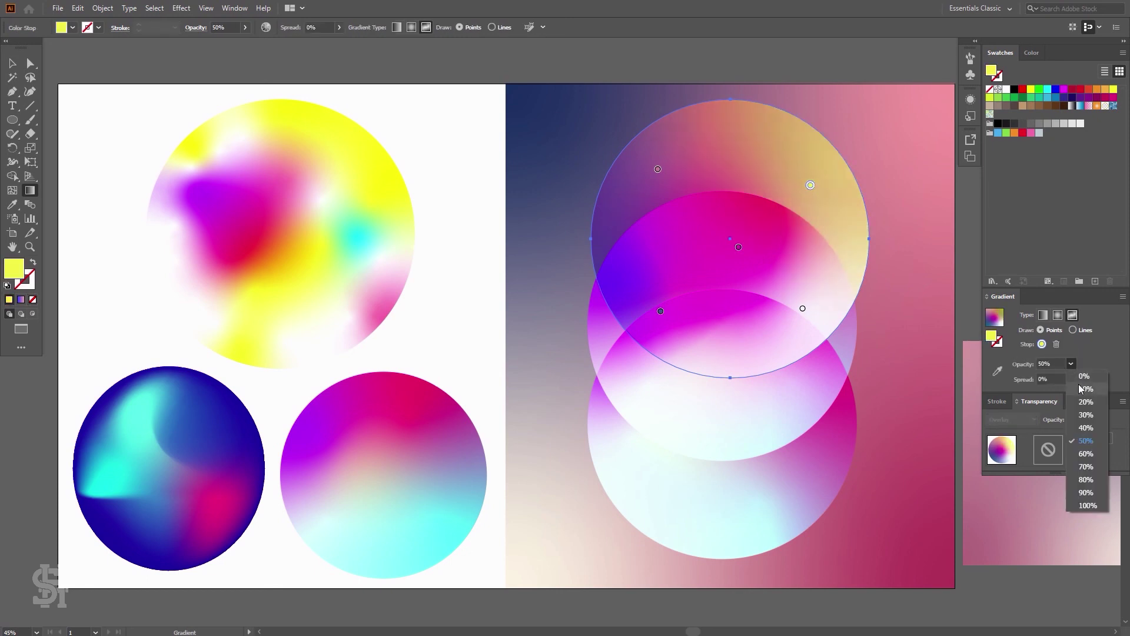
{"action": "left_click", "coordinate": [1086, 395]}
{"action": "left_click_drag", "start_coordinate": [810, 185], "coordinate": [833, 180]}
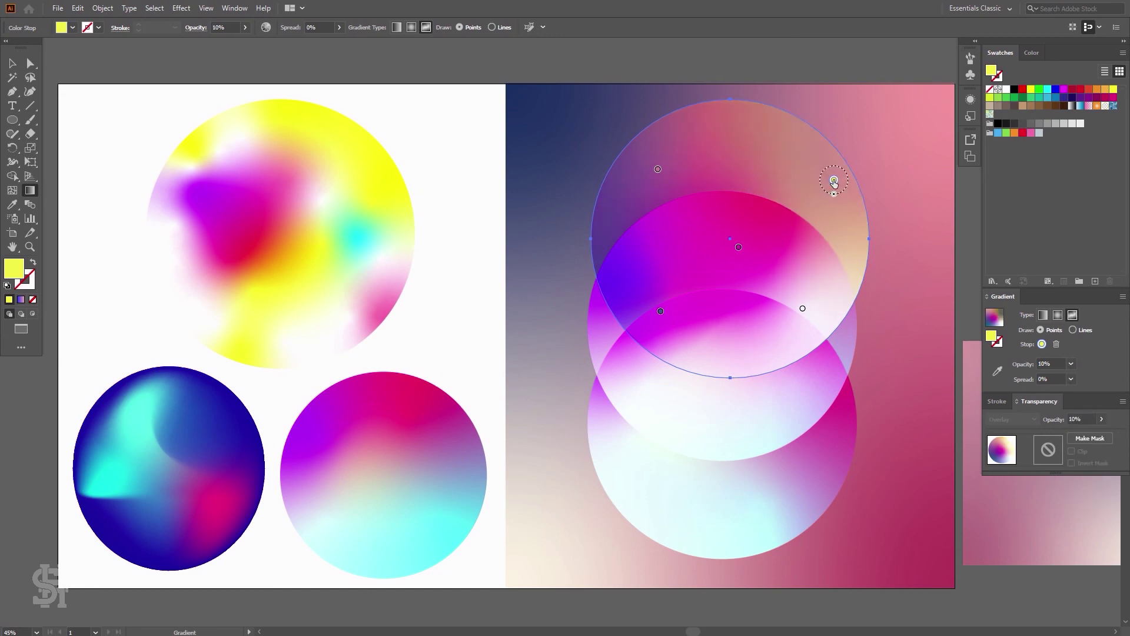
{"action": "left_click", "coordinate": [1071, 363]}
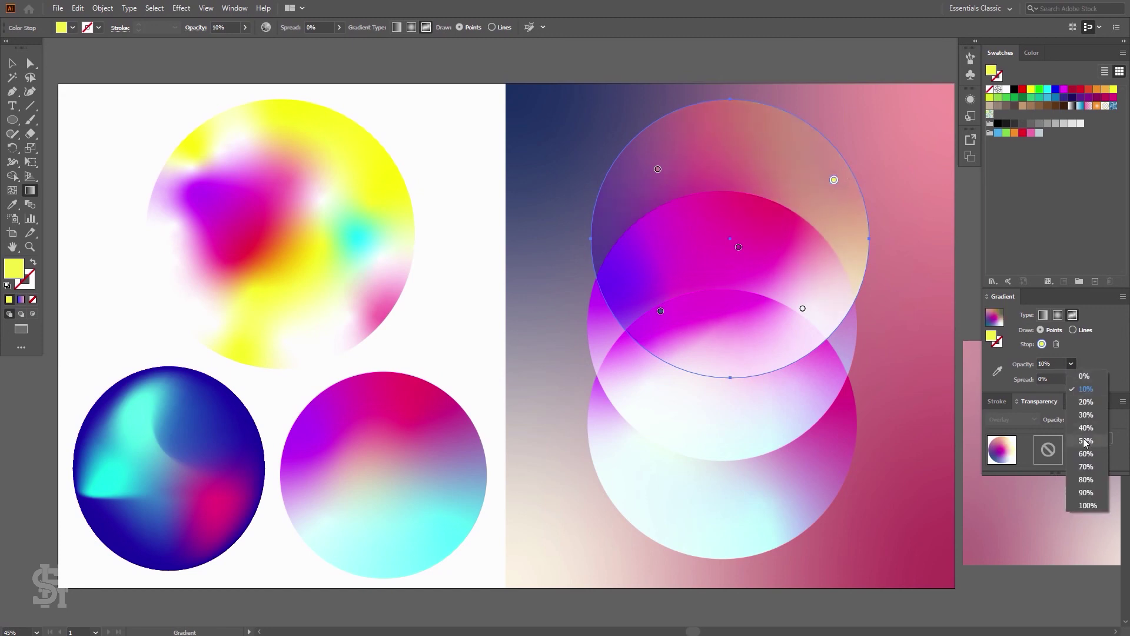
{"action": "left_click", "coordinate": [1086, 441]}
{"action": "left_click", "coordinate": [18, 63]}
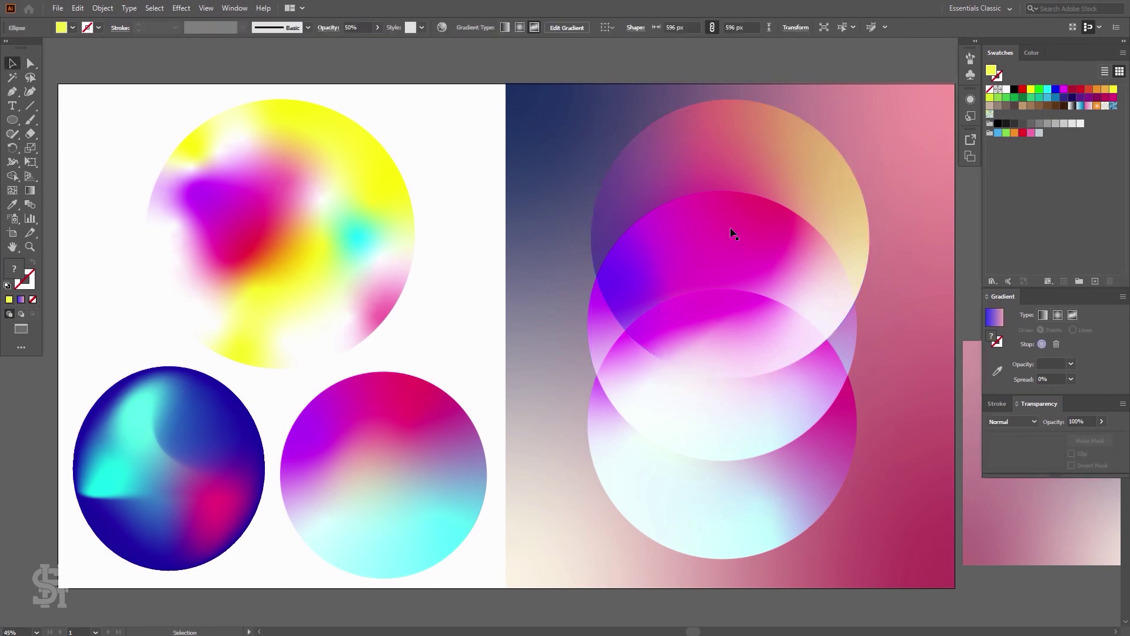
Step: Spread the stacked circles over the gradient background, add the multicolored circle to them, and place the yellow-edged circle across the background's left edge
{"action": "left_click_drag", "start_coordinate": [813, 207], "coordinate": [891, 381]}
{"action": "left_click_drag", "start_coordinate": [634, 206], "coordinate": [403, 204]}
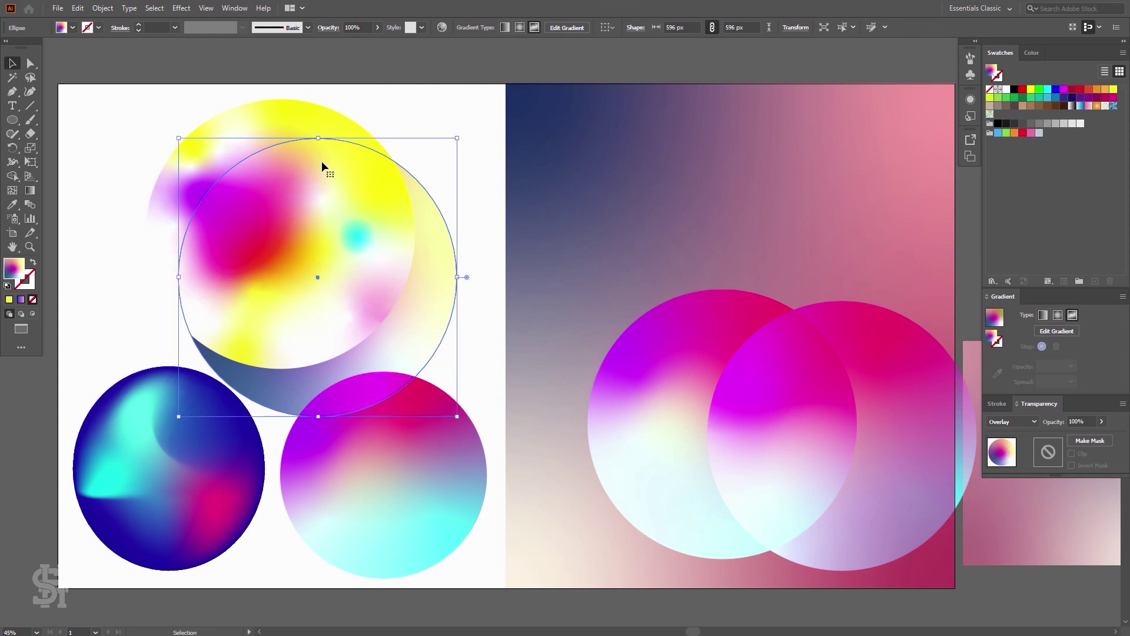
{"action": "left_click_drag", "start_coordinate": [321, 161], "coordinate": [765, 217]}
{"action": "left_click_drag", "start_coordinate": [418, 257], "coordinate": [499, 224]}
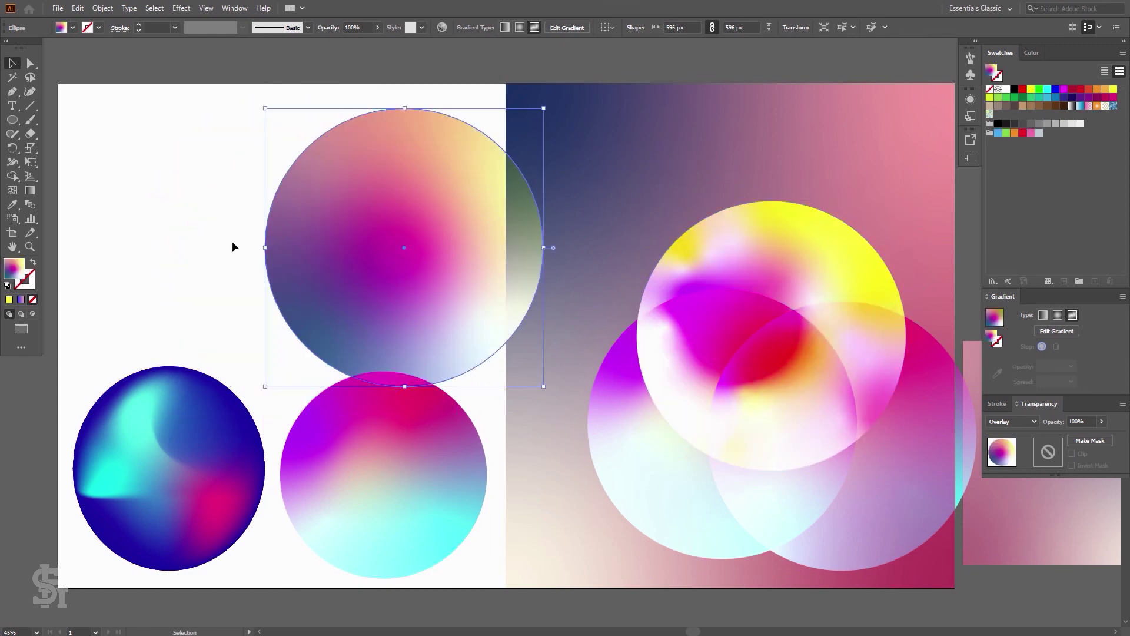
{"action": "left_click_drag", "start_coordinate": [429, 235], "coordinate": [567, 227]}
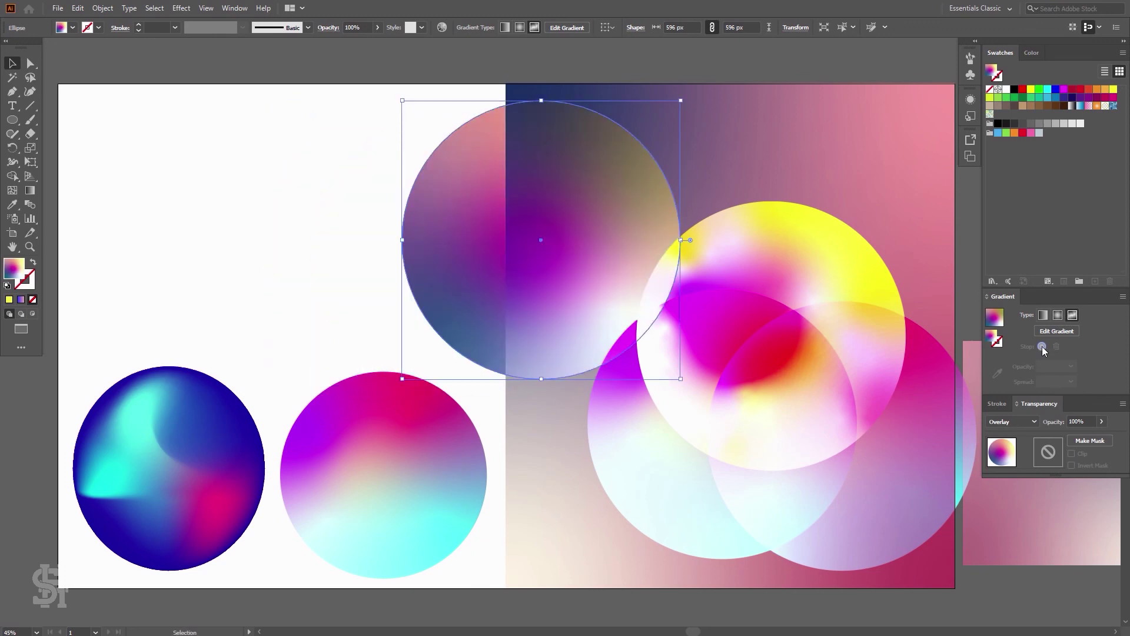
Step: Set the yellow-edged circle's blending mode to Normal, move it mostly onto the white area, and leave it deselected
{"action": "left_click", "coordinate": [1012, 422]}
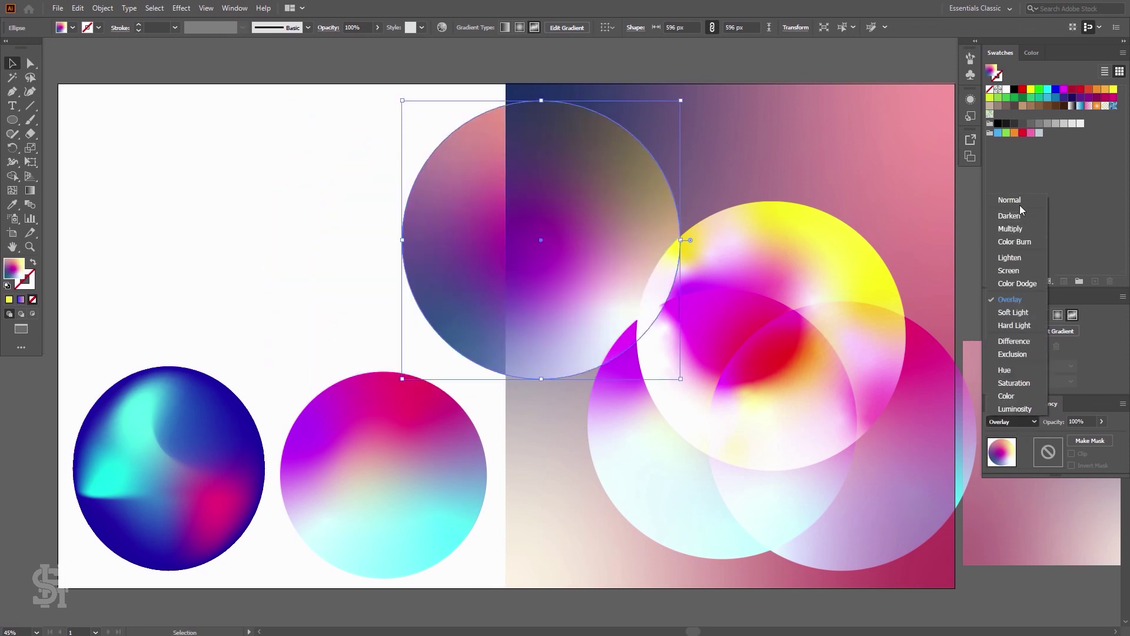
{"action": "left_click", "coordinate": [1019, 202]}
{"action": "left_click", "coordinate": [309, 262]}
{"action": "left_click_drag", "start_coordinate": [541, 287], "coordinate": [678, 245]}
{"action": "left_click_drag", "start_coordinate": [748, 171], "coordinate": [459, 223]}
{"action": "left_click", "coordinate": [135, 161]}
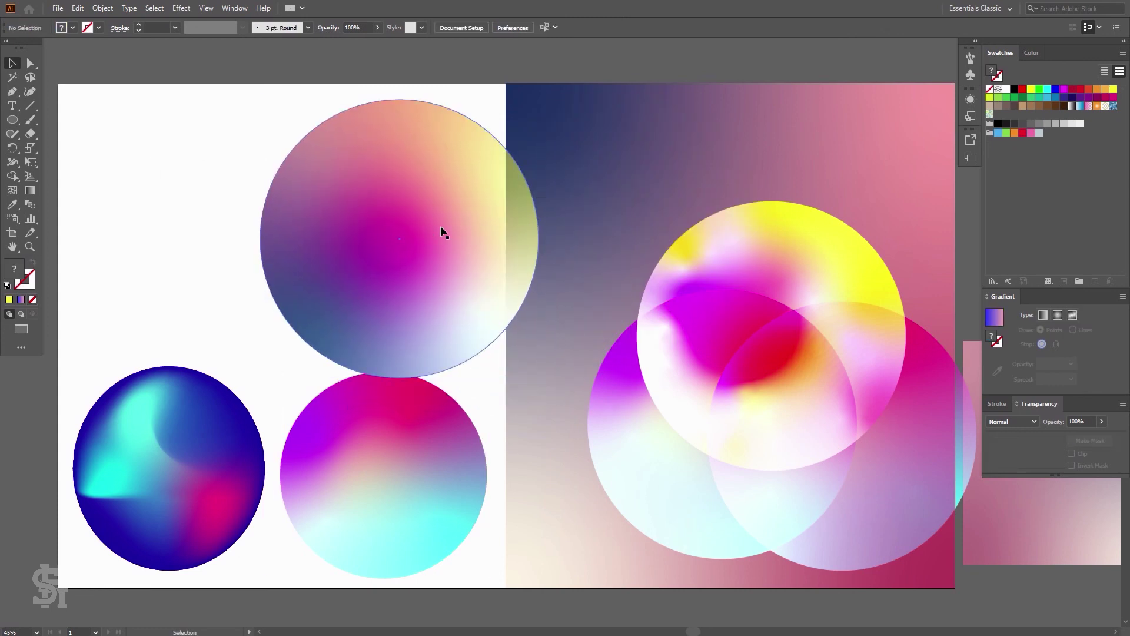
Step: Set the opacity of the yellow color stop to 100% in the large upper circle's freeform gradient
{"action": "left_click", "coordinate": [443, 232]}
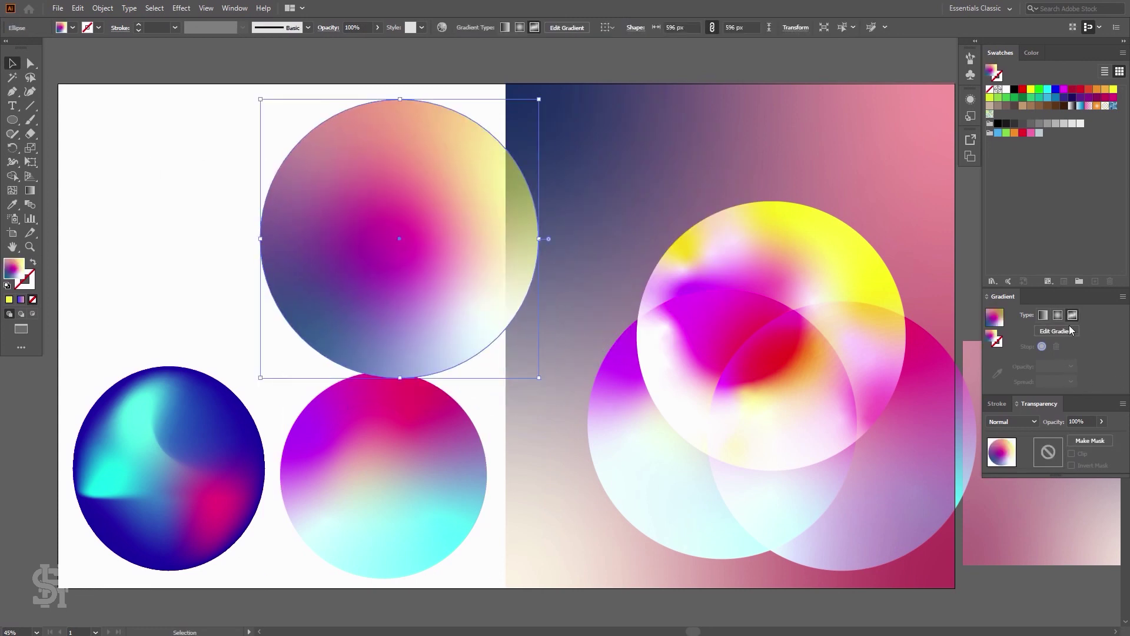
{"action": "left_click", "coordinate": [28, 190]}
{"action": "left_click", "coordinate": [502, 179]}
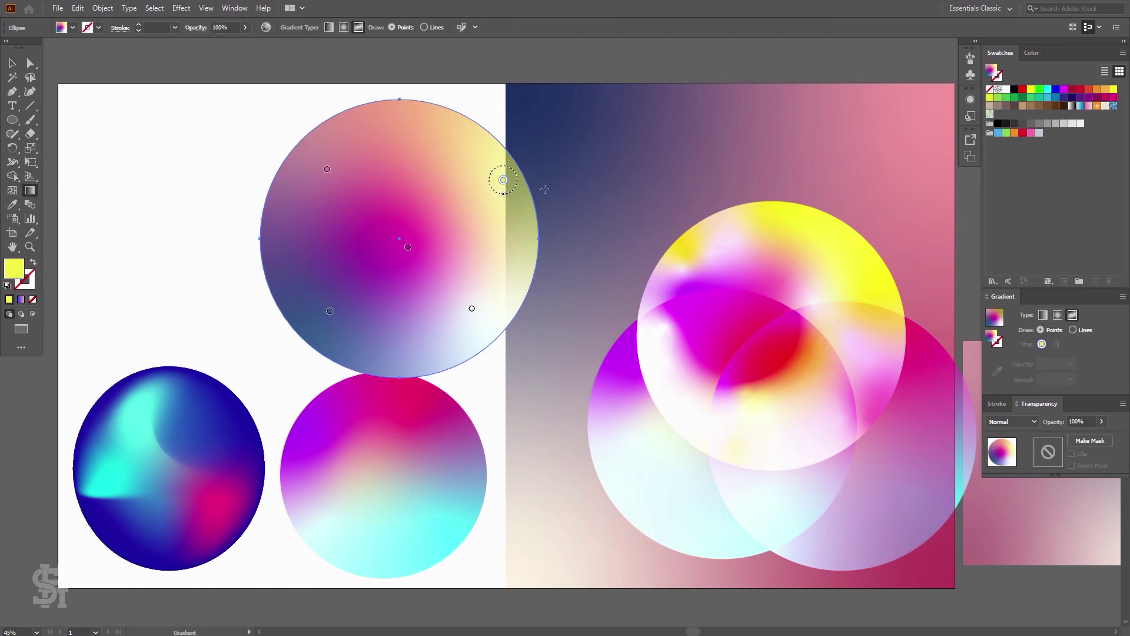
{"action": "left_click", "coordinate": [1070, 363]}
{"action": "left_click", "coordinate": [1087, 505]}
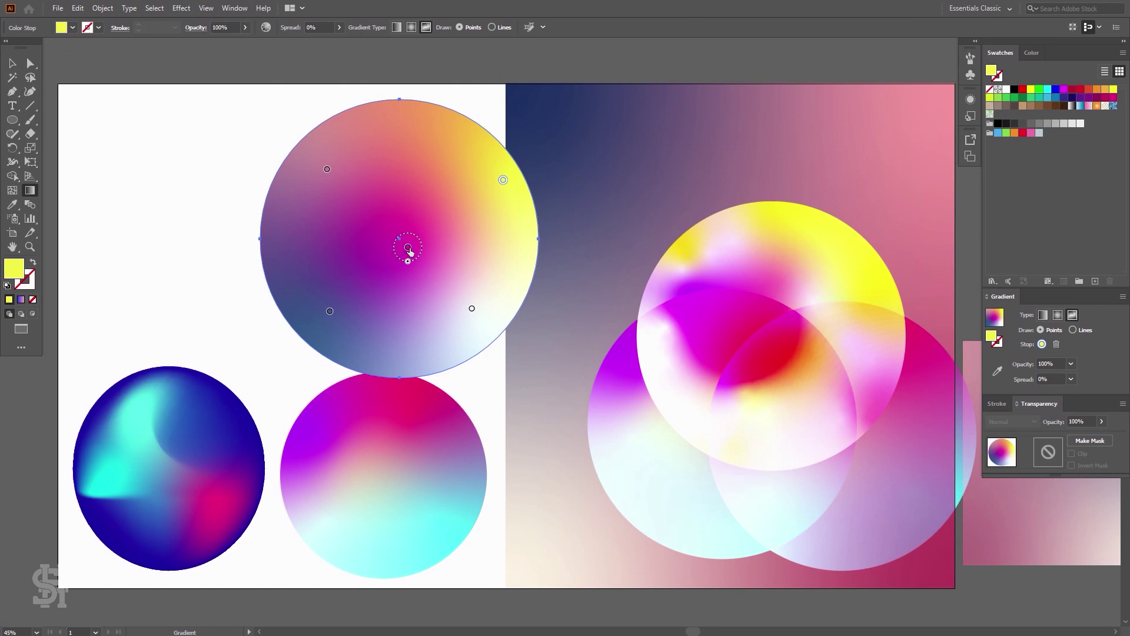
Step: Move the magenta stop slightly up, set its opacity to 0%, and try a 100% spread before undoing the spread
{"action": "left_click_drag", "start_coordinate": [410, 251], "coordinate": [417, 224]}
{"action": "left_click", "coordinate": [1071, 363]}
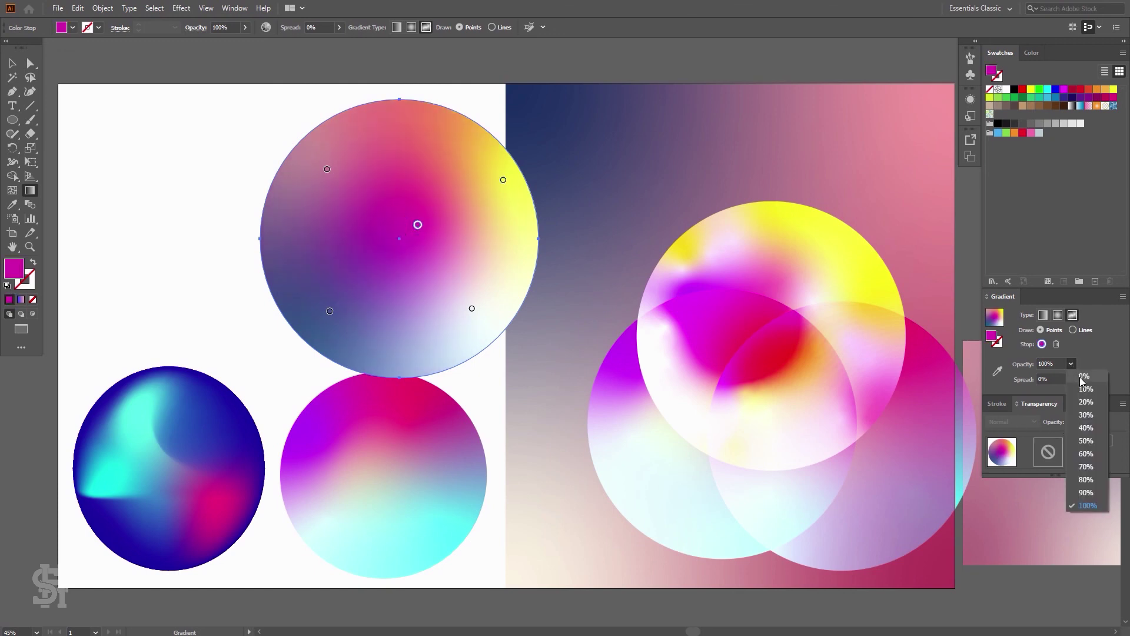
{"action": "left_click", "coordinate": [1083, 376]}
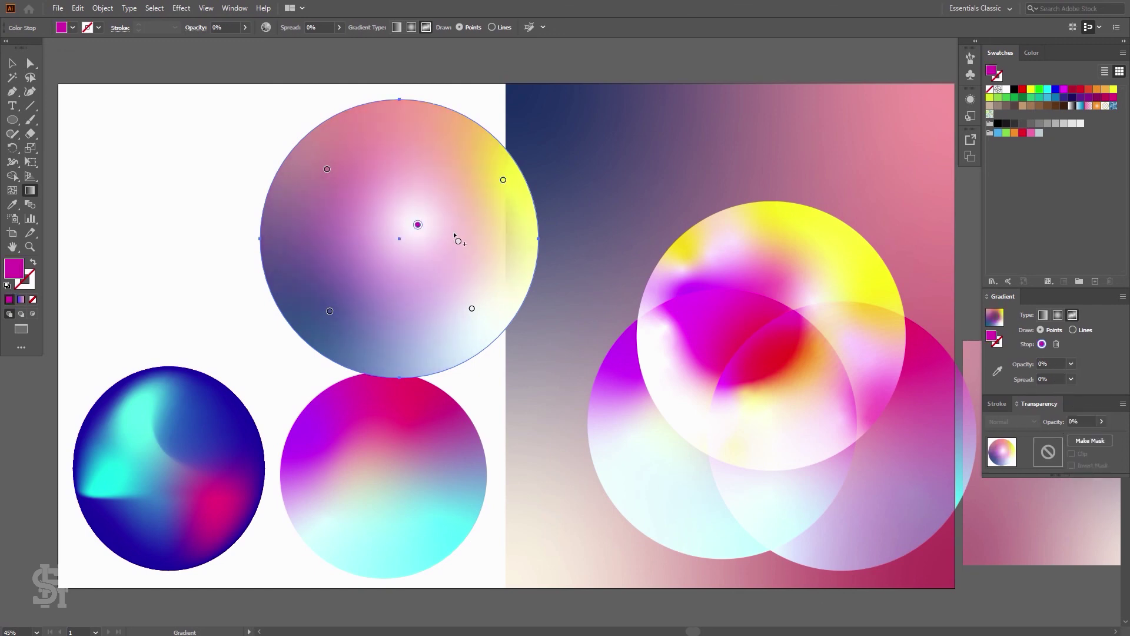
{"action": "left_click_drag", "start_coordinate": [417, 239], "coordinate": [419, 277]}
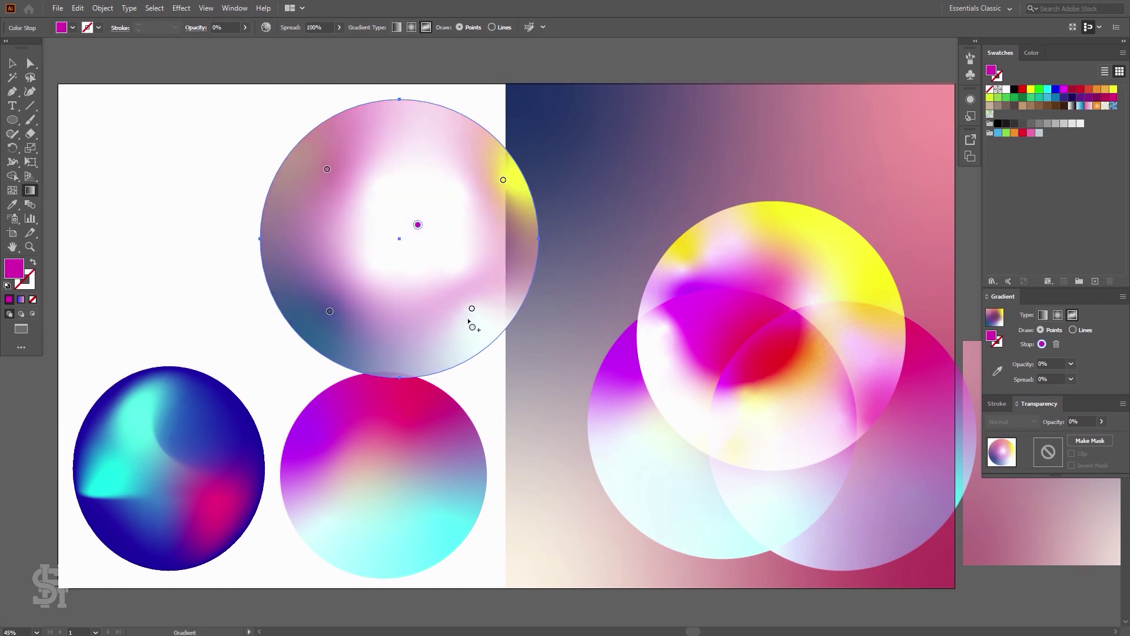
{"action": "key", "text": "ctrl+z"}
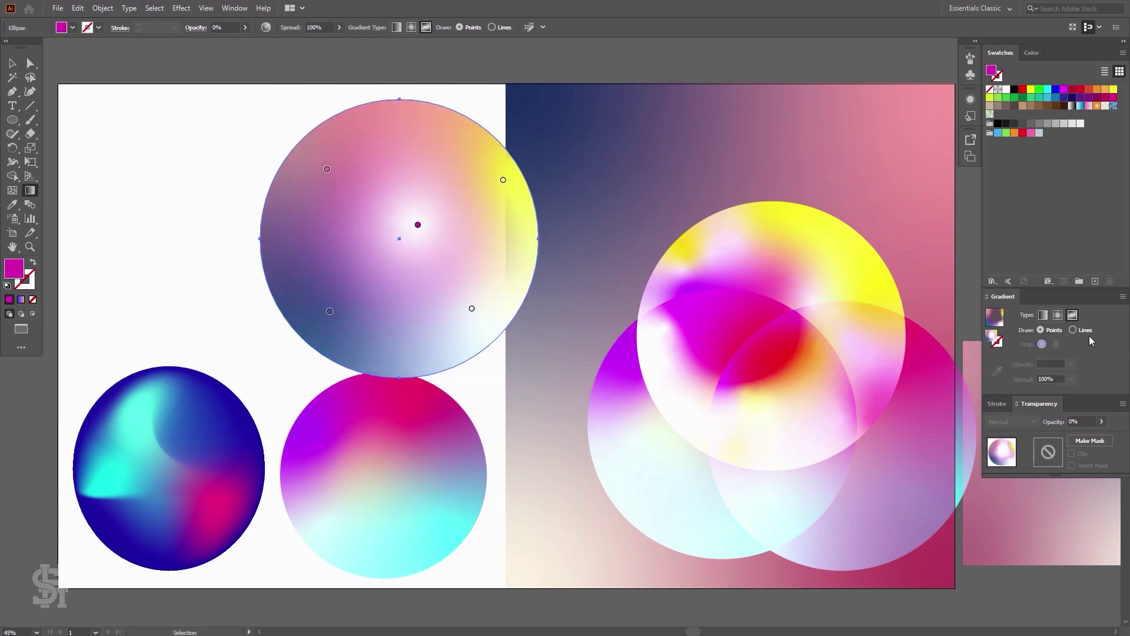
Step: Set the magenta stop's opacity to 100% and move the circle fully onto the white area above the two smaller circles
{"action": "left_click", "coordinate": [417, 225]}
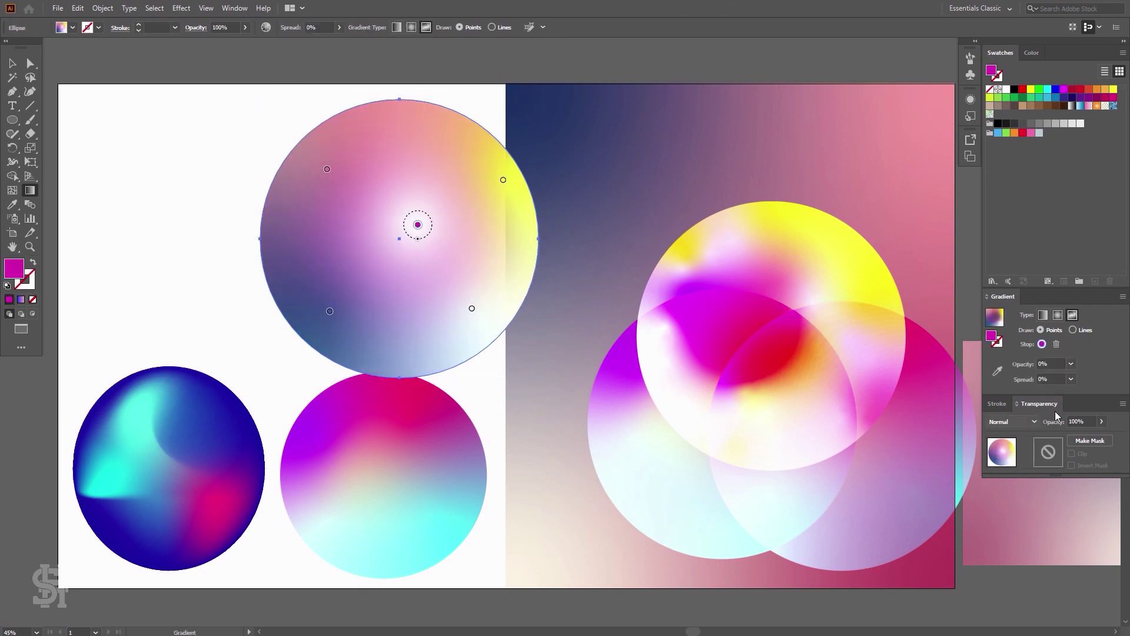
{"action": "left_click", "coordinate": [1070, 364]}
{"action": "left_click", "coordinate": [1087, 505]}
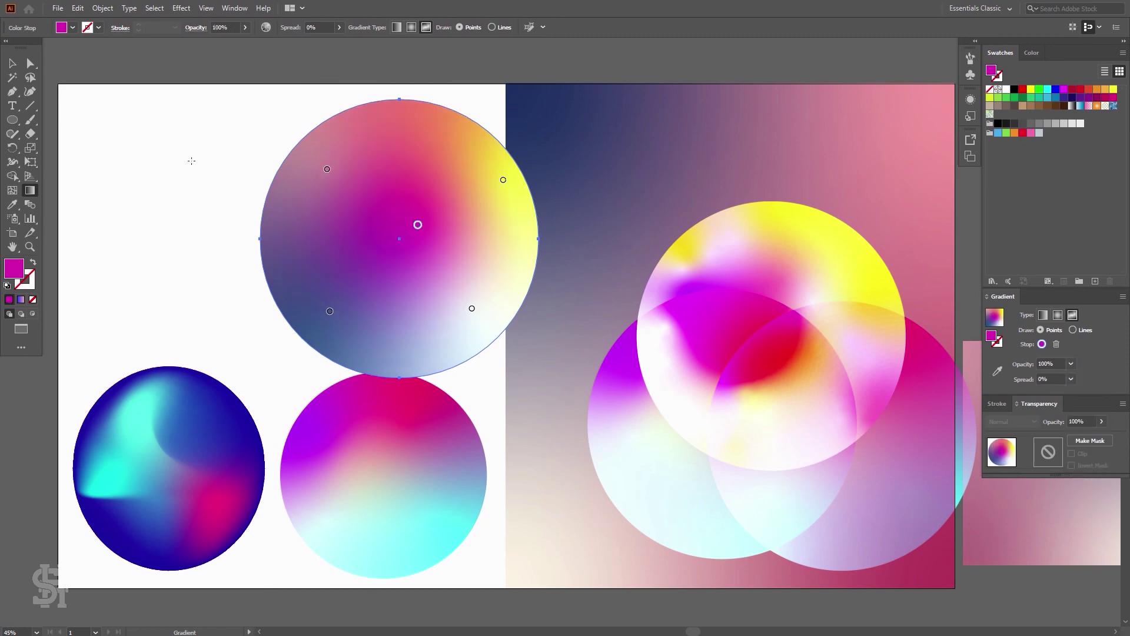
{"action": "left_click", "coordinate": [22, 67]}
{"action": "left_click_drag", "start_coordinate": [429, 285], "coordinate": [363, 270]}
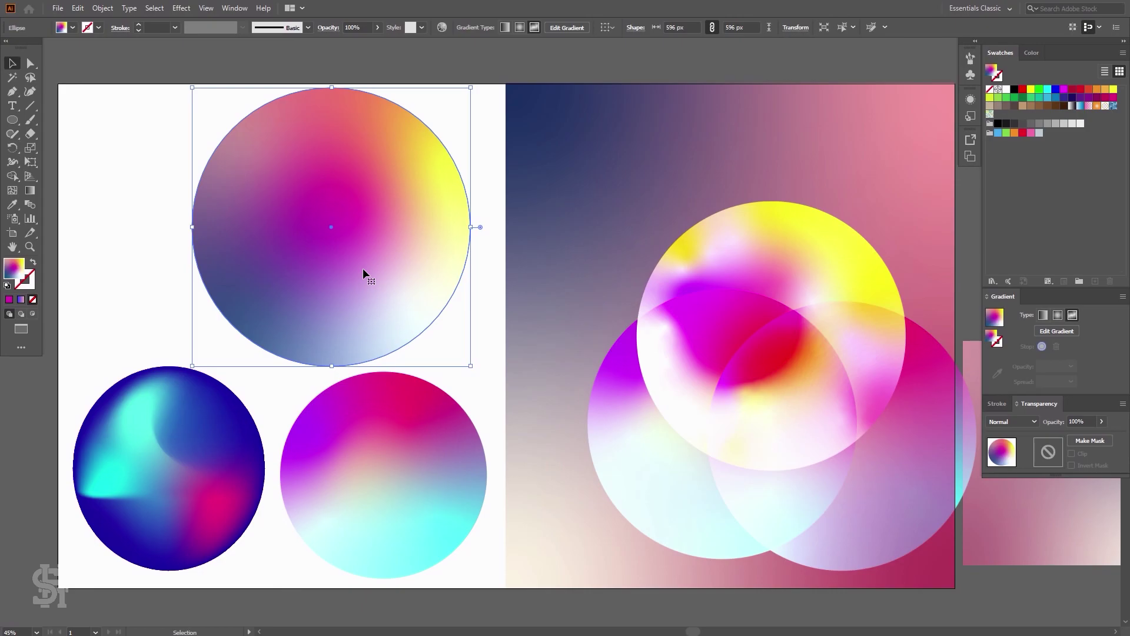